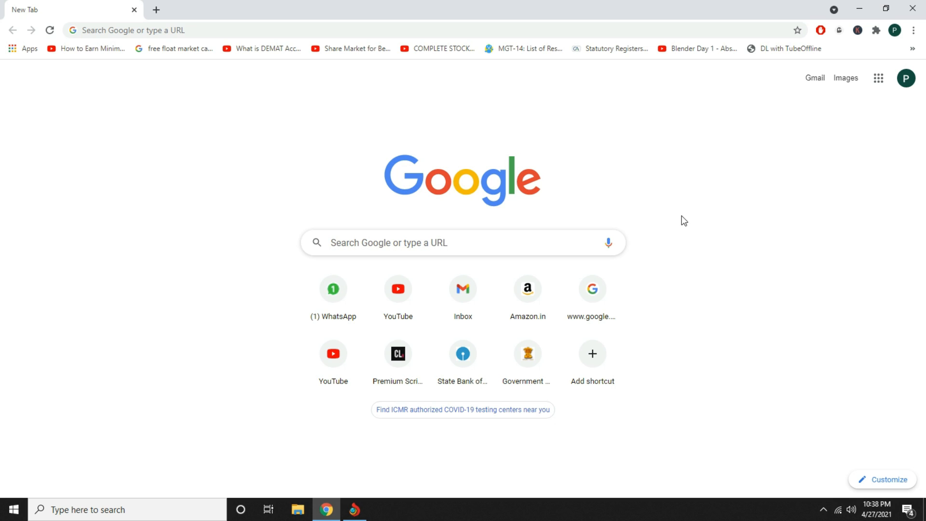
# Step: Search Google for 'wes' and open the 'Home - World Education Services' result
pyautogui.click(479, 247)
pyautogui.write('wes')
pyautogui.press('Return')
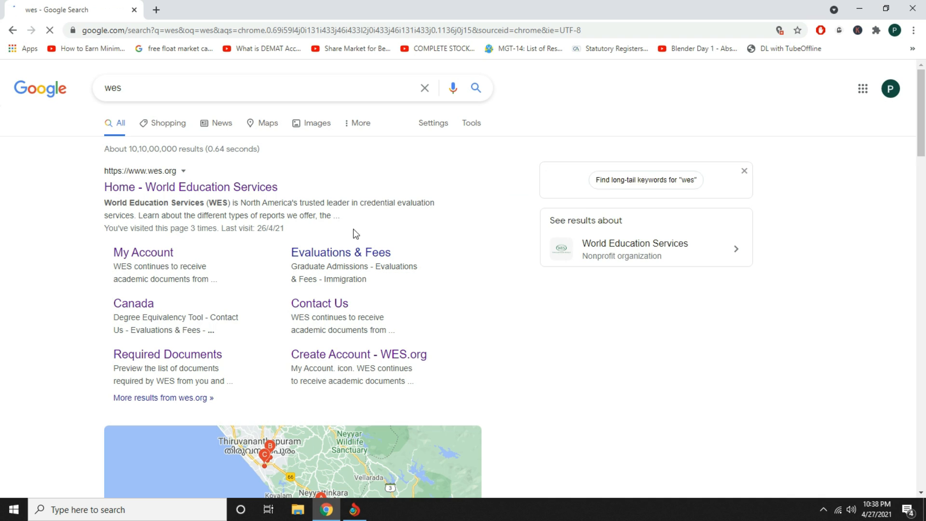
pyautogui.click(220, 193)
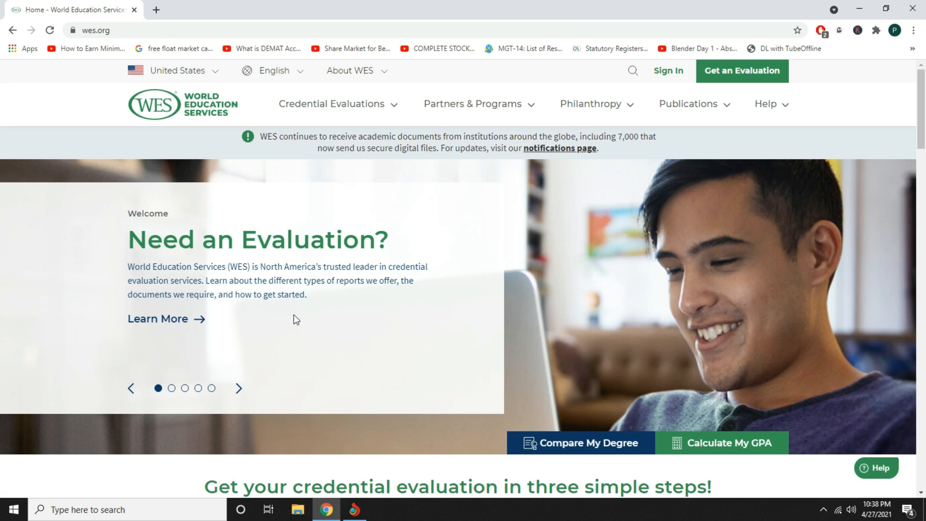
# Step: Start the ECA Application for IRCC after choosing Canada as the destination country
pyautogui.scroll(-5, 331, 379)
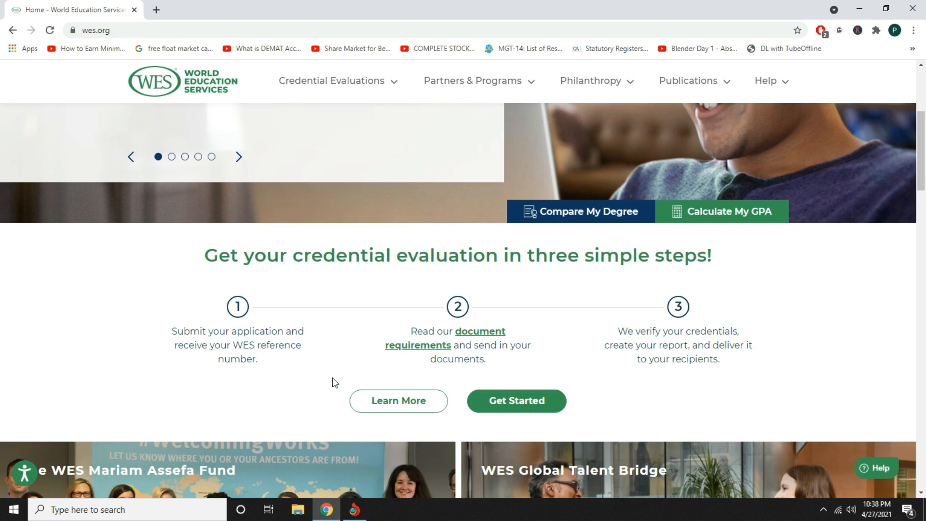
pyautogui.click(499, 408)
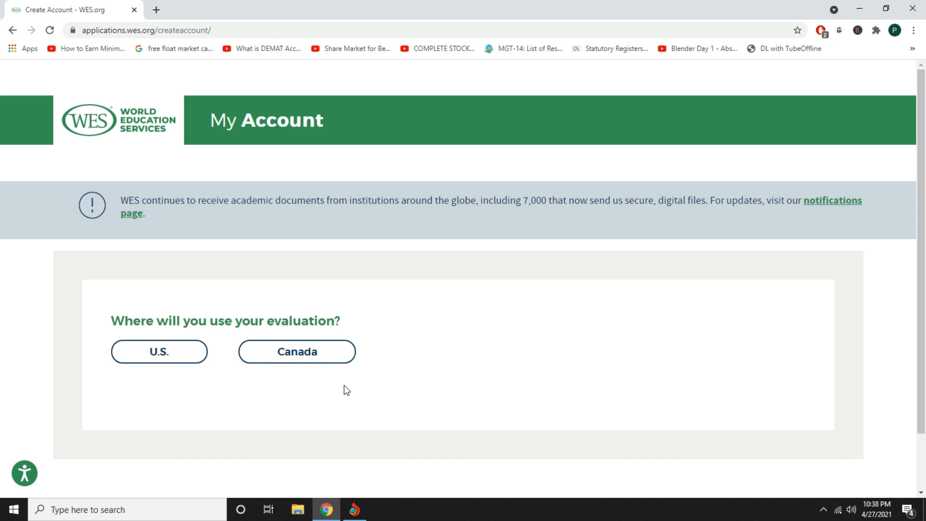
pyautogui.click(300, 357)
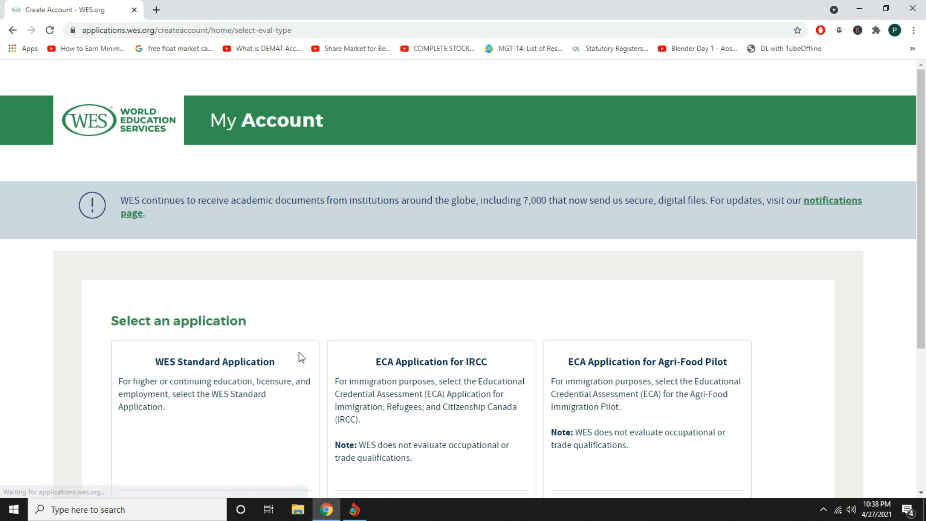
pyautogui.scroll(-4, 422, 406)
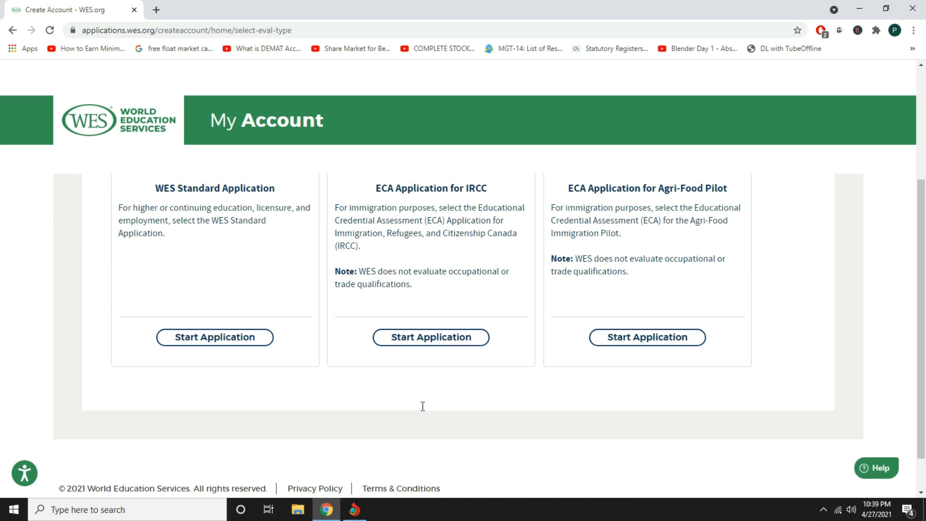
pyautogui.scroll(1, 421, 396)
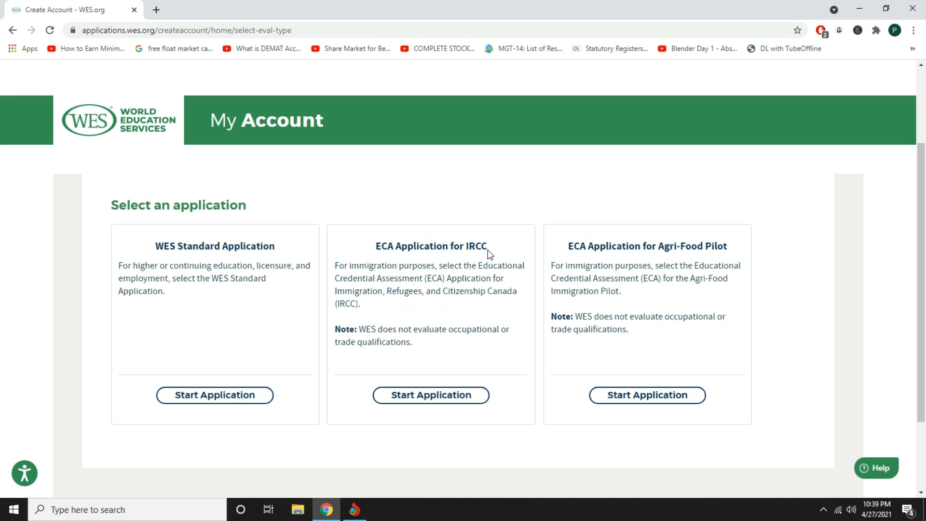
pyautogui.click(446, 396)
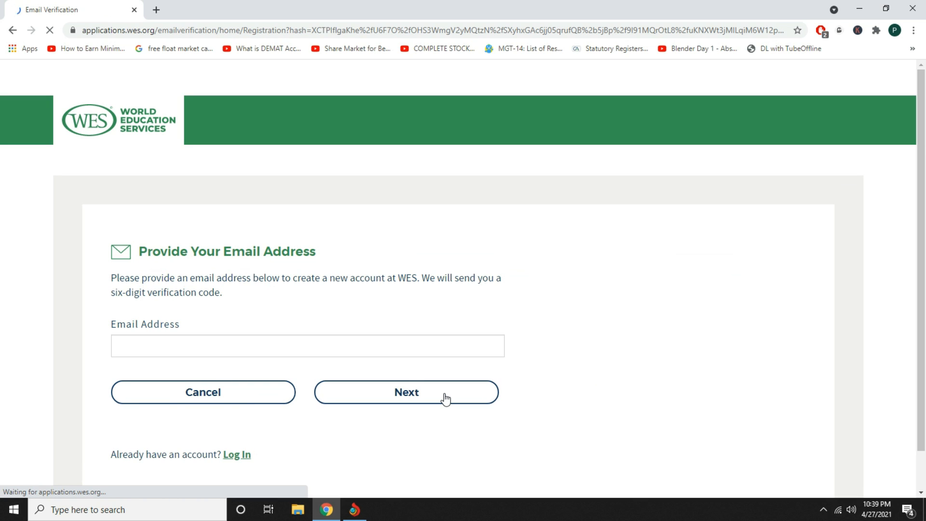
# Step: Submit the applicant's AOL email address for a verification code, then switch to the mail inbox
pyautogui.click(315, 350)
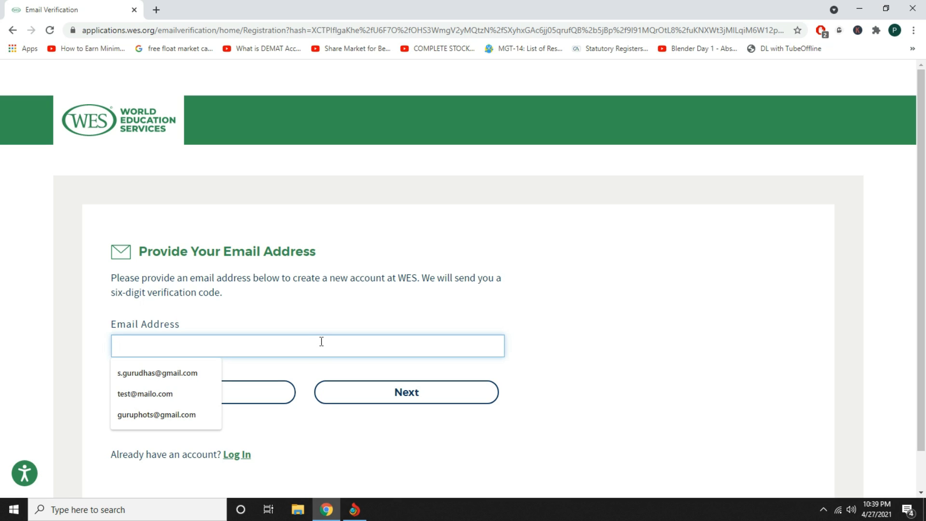
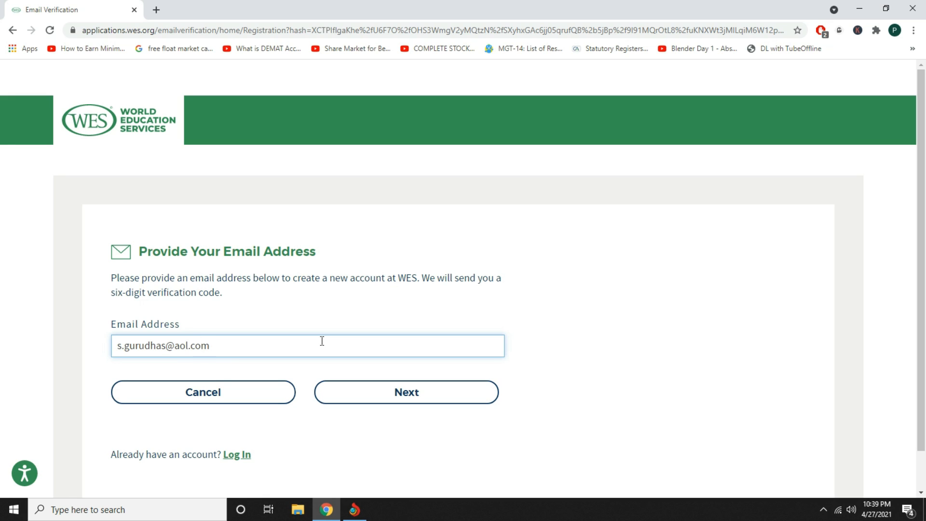
pyautogui.click(353, 390)
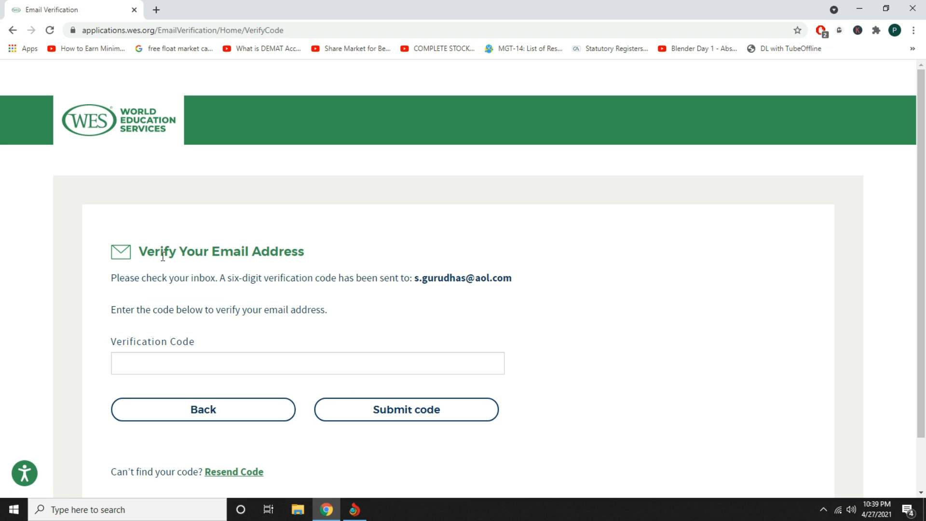
pyautogui.click(351, 513)
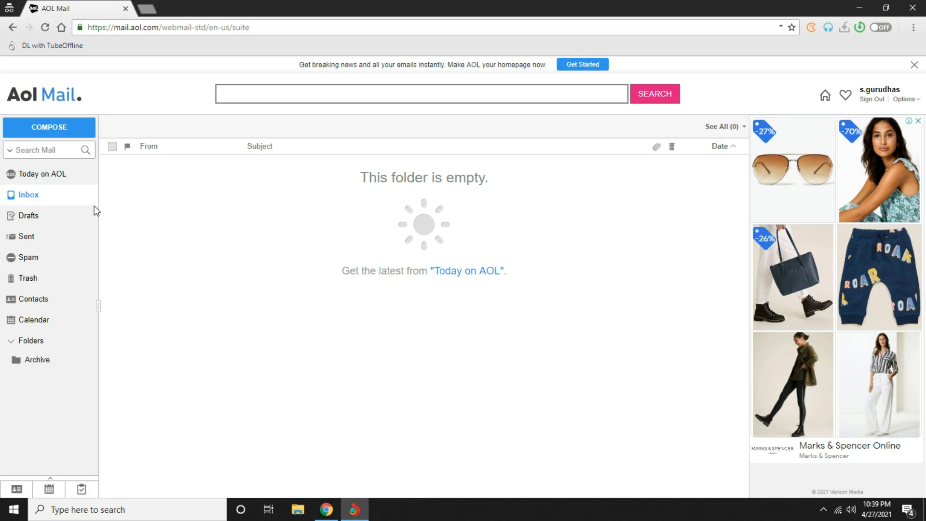
# Step: Open the WES verification email in AOL Mail, copy the code, and return to Chrome
pyautogui.click(37, 196)
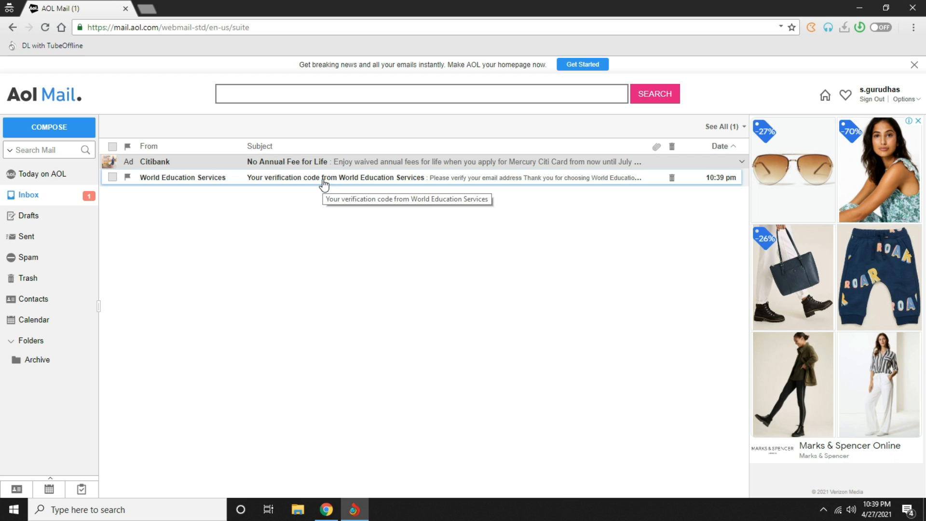
pyautogui.click(323, 185)
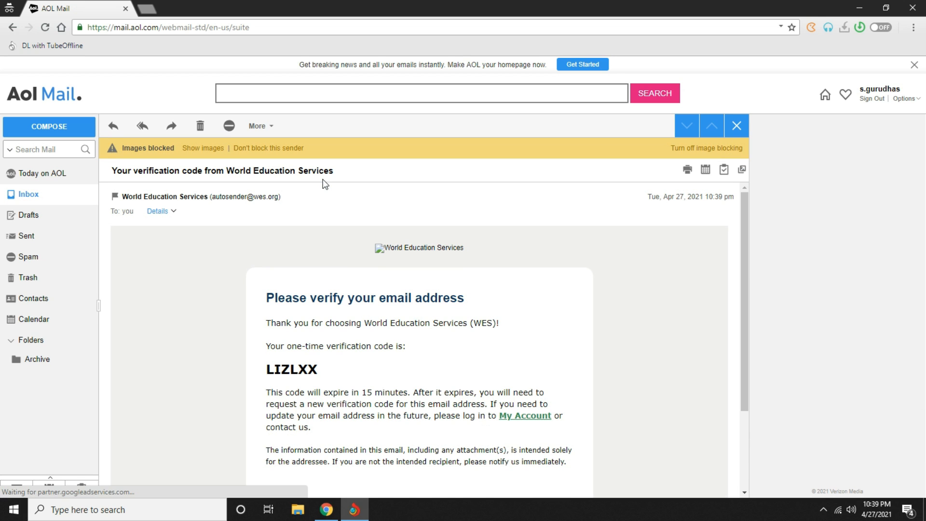
pyautogui.doubleClick(290, 370)
pyautogui.hotkey('ctrl', 'c')
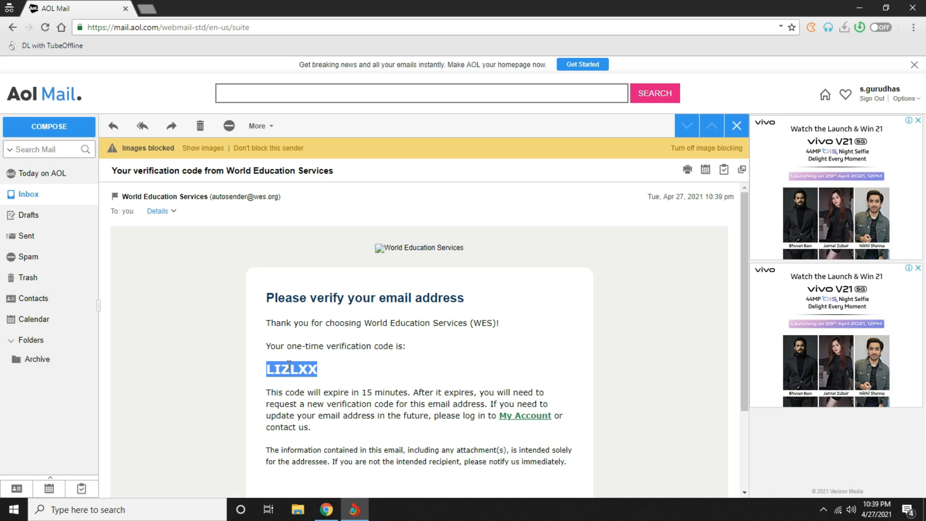
pyautogui.click(326, 509)
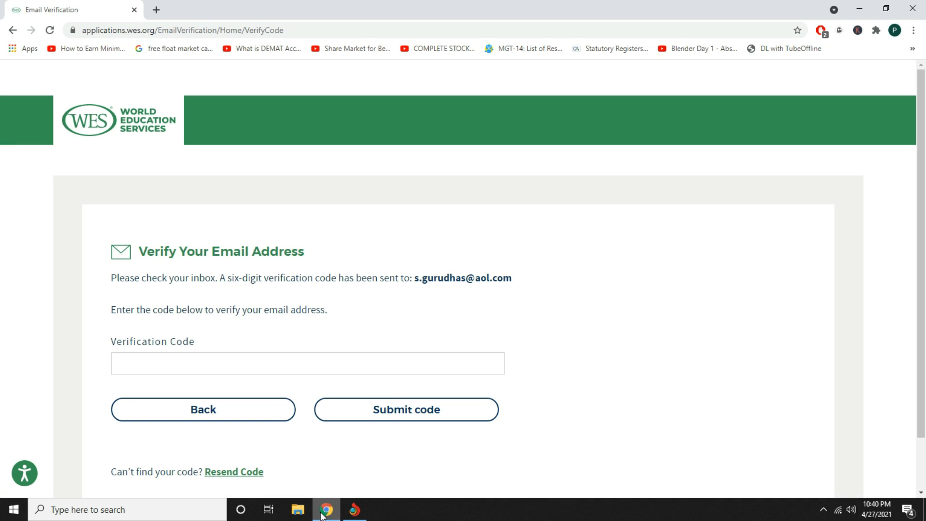
# Step: Paste and submit the verification code, then continue to the Create Account form
pyautogui.click(293, 368)
pyautogui.hotkey('ctrl', 'v')
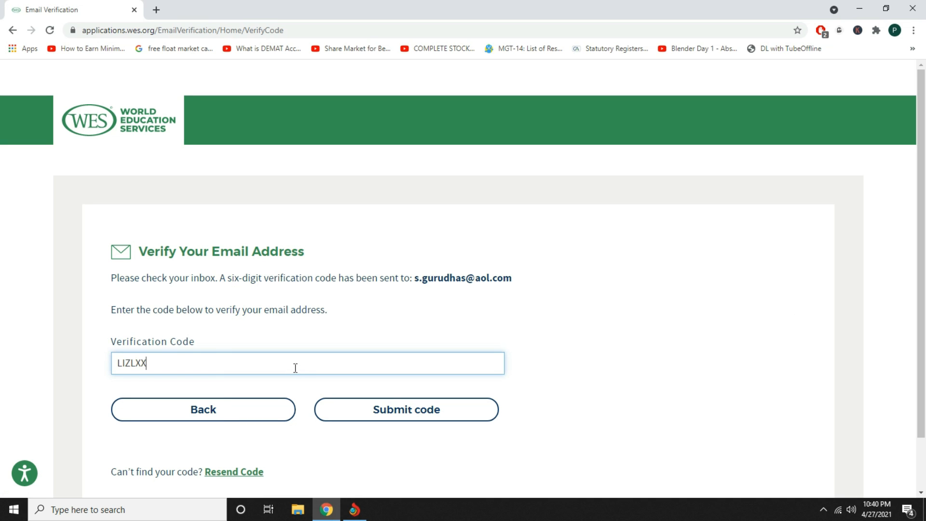
pyautogui.click(369, 415)
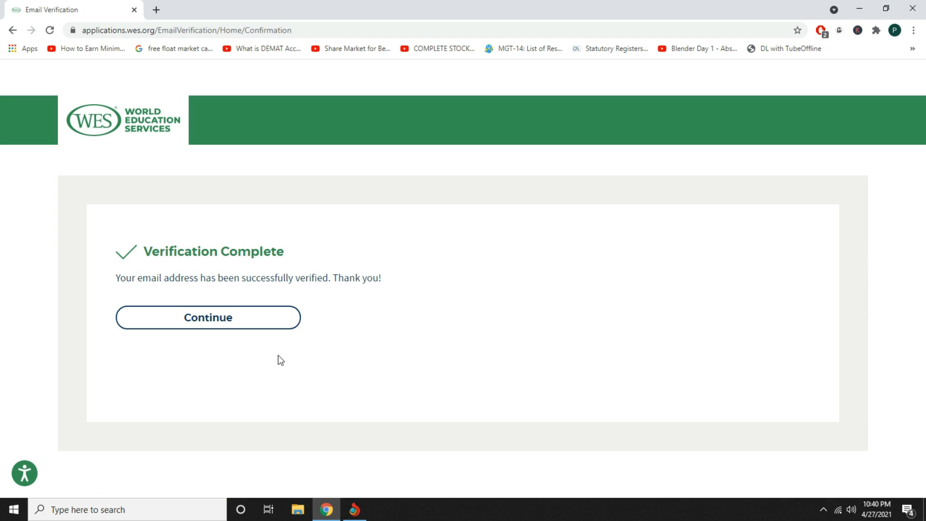
pyautogui.click(214, 327)
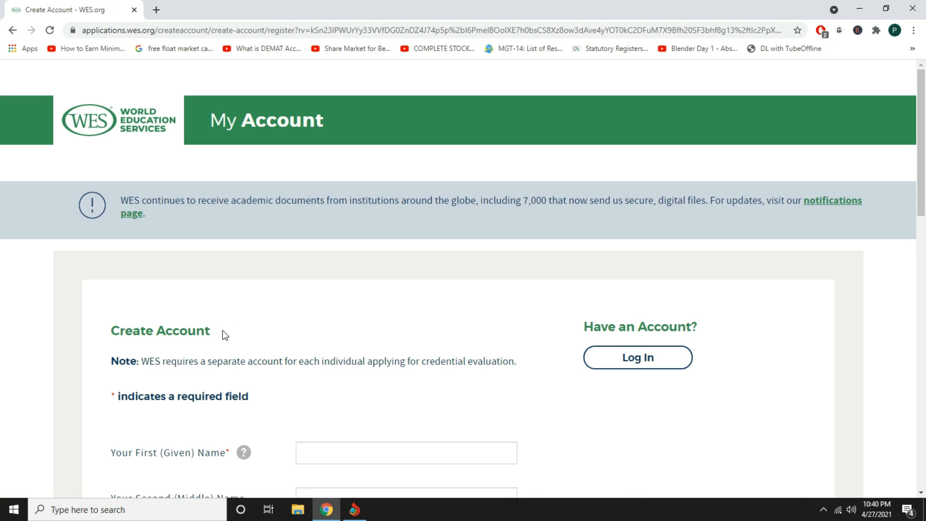
pyautogui.scroll(-4, 222, 330)
pyautogui.scroll(1, 243, 341)
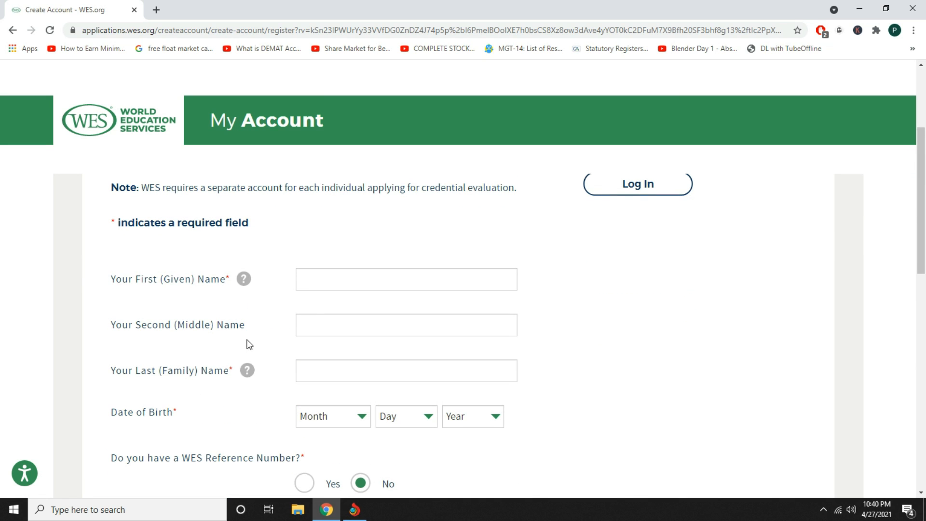
# Step: Enter the applicant's first and last names, leaving the middle name empty
pyautogui.click(350, 275)
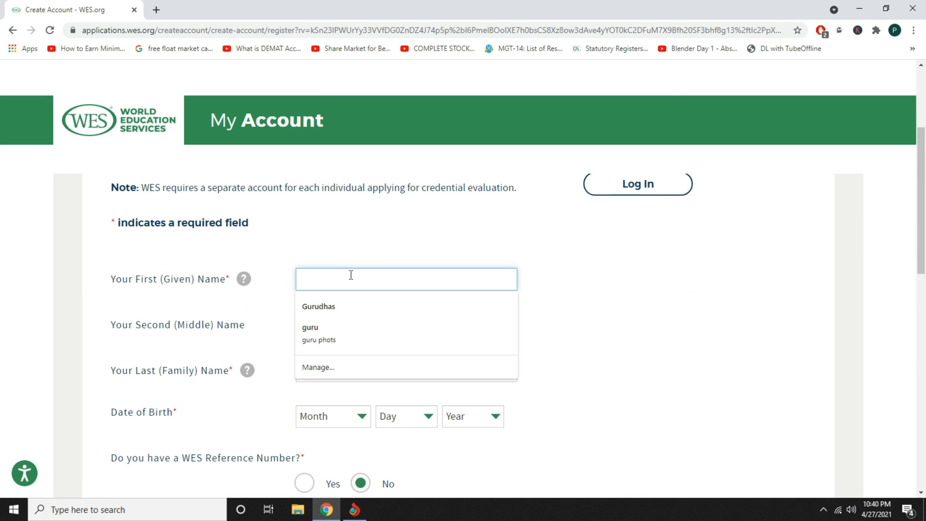
pyautogui.press('Tab')
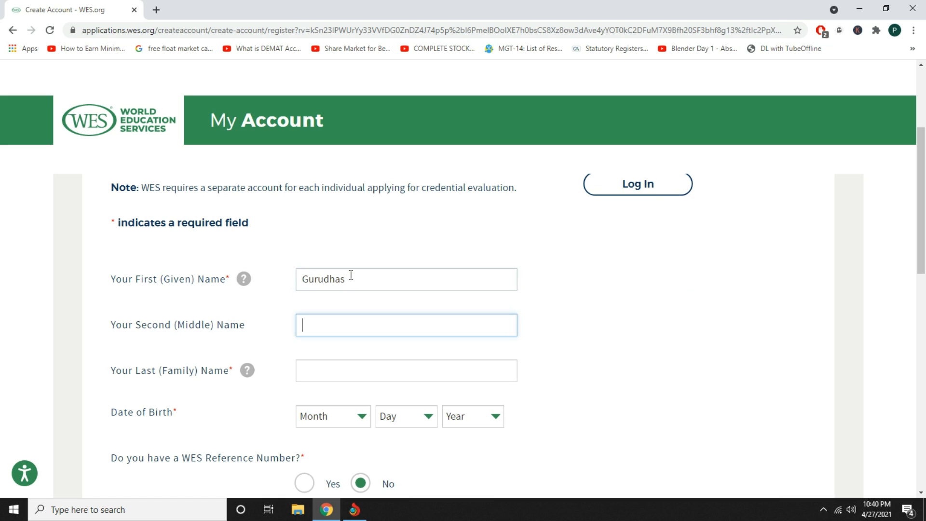
pyautogui.press('Tab')
pyautogui.press('Tab')
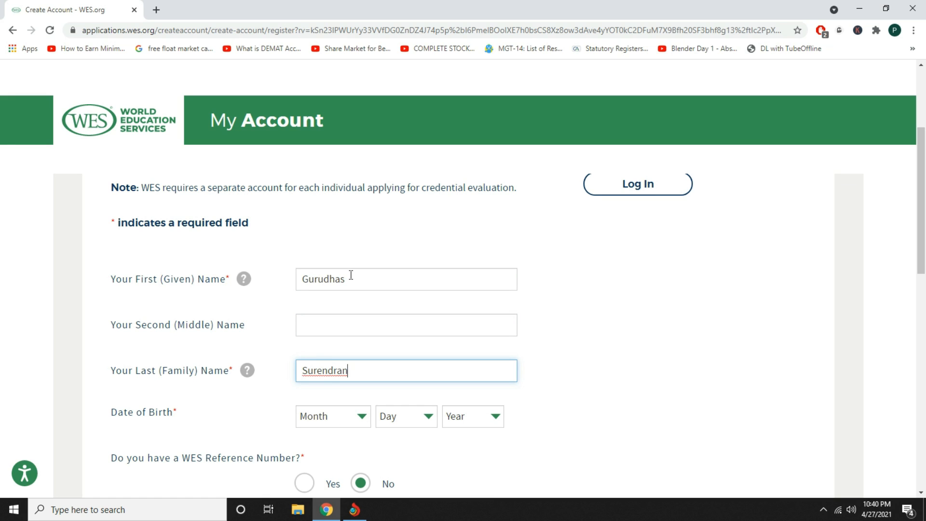
# Step: Set the date of birth to February 19, 1991
pyautogui.scroll(-1, 353, 338)
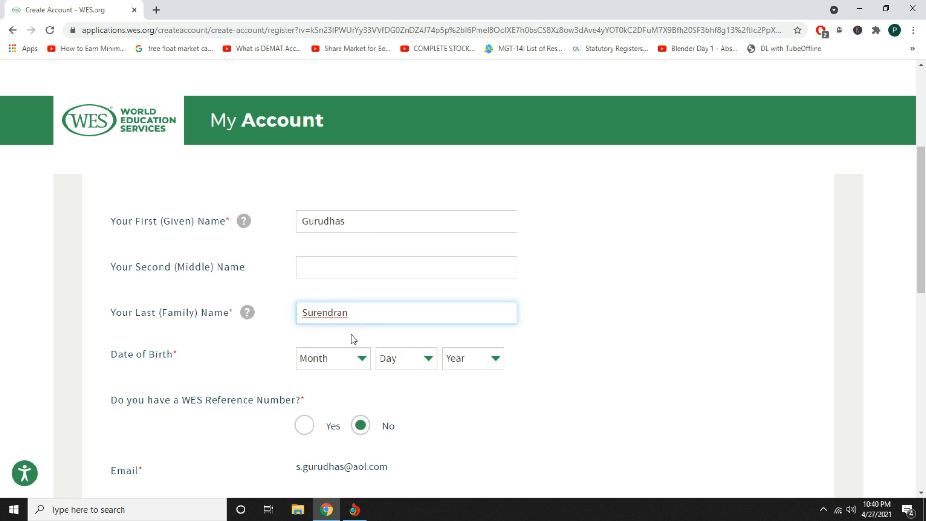
pyautogui.click(344, 359)
pyautogui.click(329, 201)
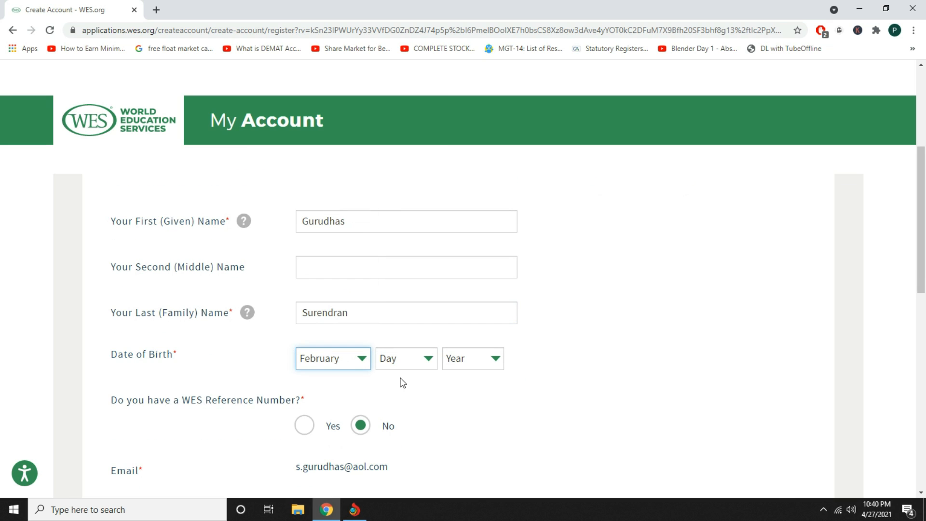
pyautogui.click(402, 368)
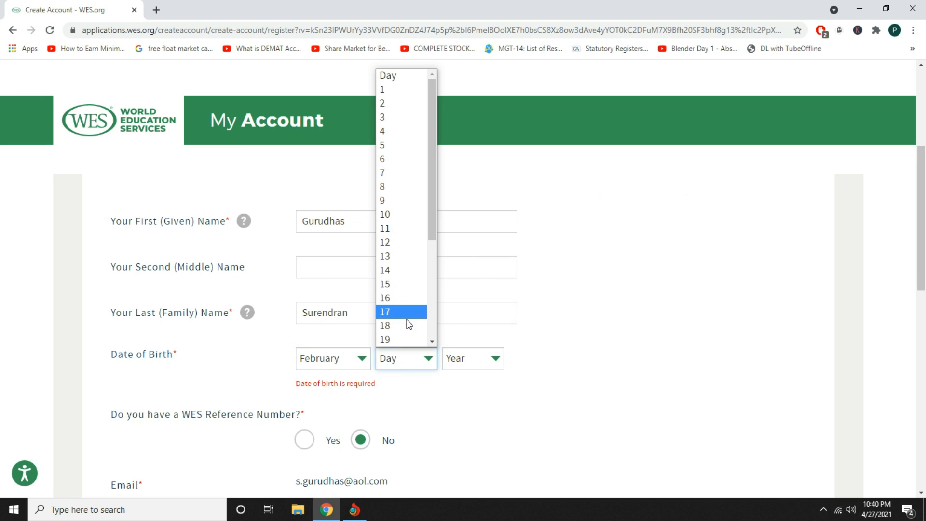
pyautogui.click(404, 338)
pyautogui.click(461, 369)
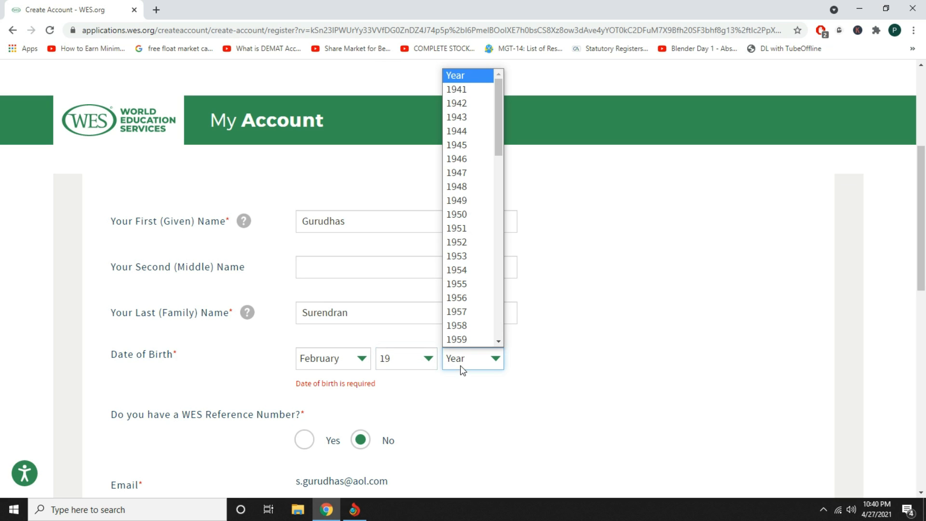
pyautogui.scroll(-10, 457, 318)
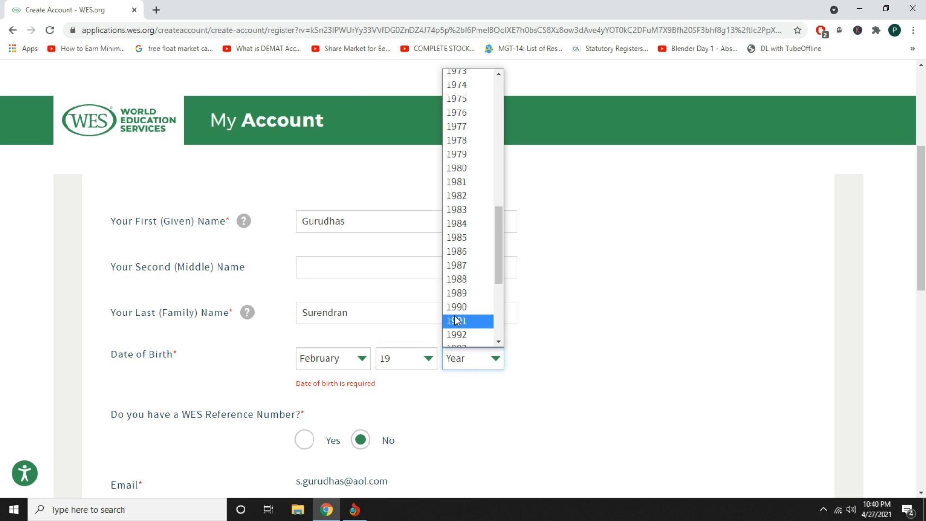
pyautogui.click(456, 321)
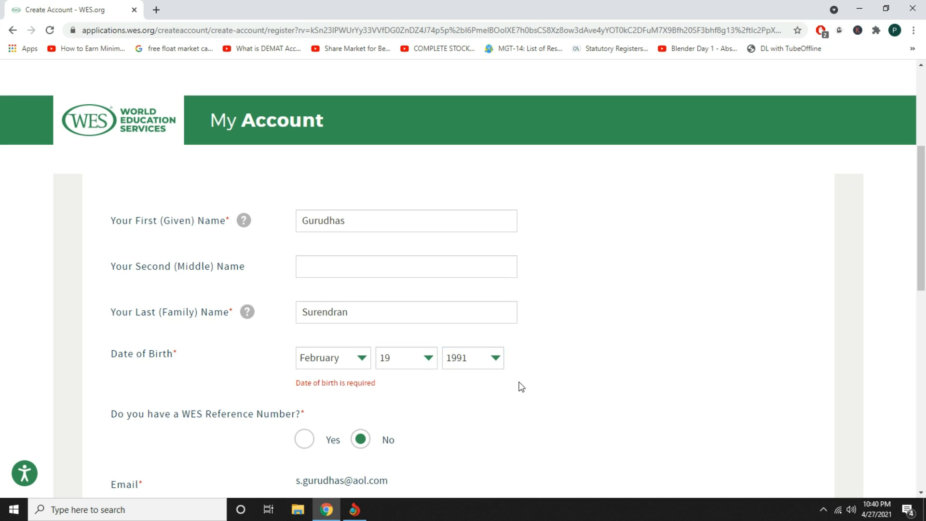
pyautogui.scroll(-2, 520, 386)
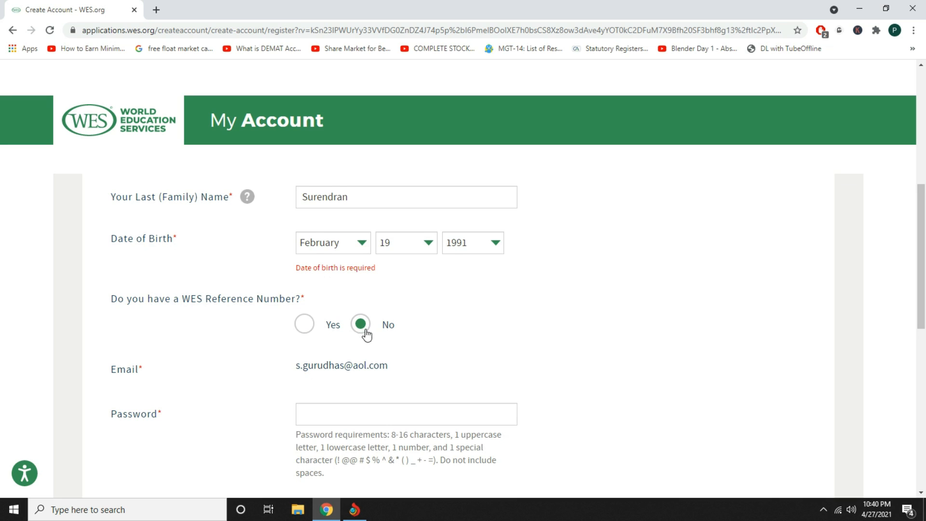
pyautogui.scroll(-2, 365, 330)
# Step: Enter and confirm the account password
pyautogui.click(361, 302)
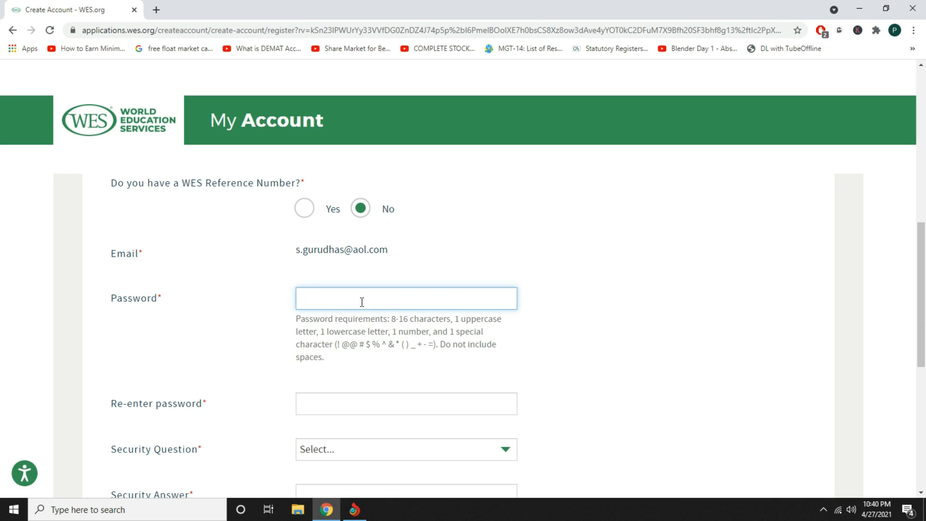
pyautogui.write('********')
pyautogui.press('Tab')
pyautogui.write('********')
pyautogui.press('Tab')
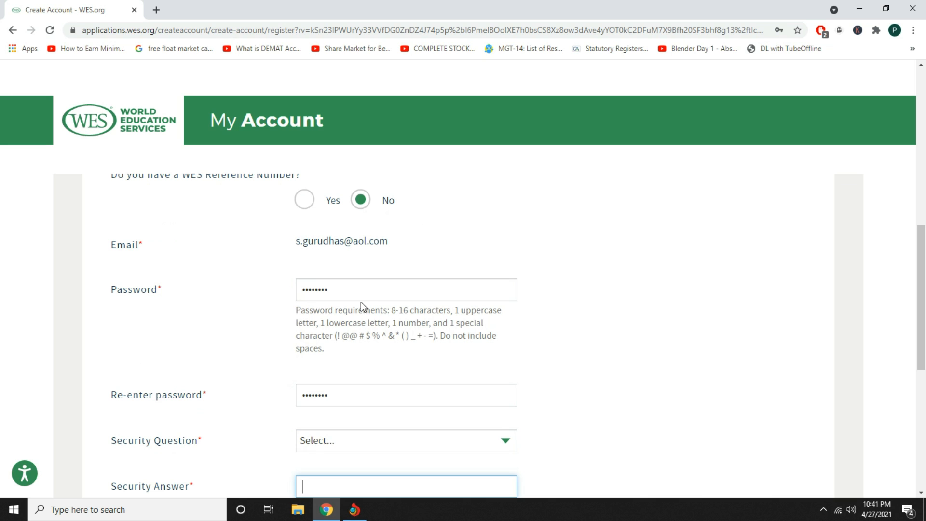
# Step: Choose the 'What is your favorite book?' security question, enter the answer, and create the account
pyautogui.scroll(-2, 374, 307)
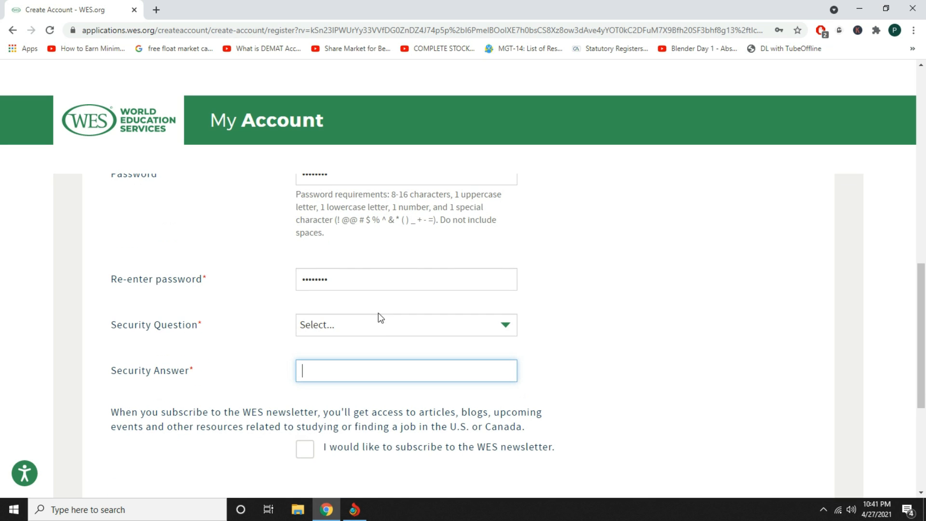
pyautogui.click(381, 325)
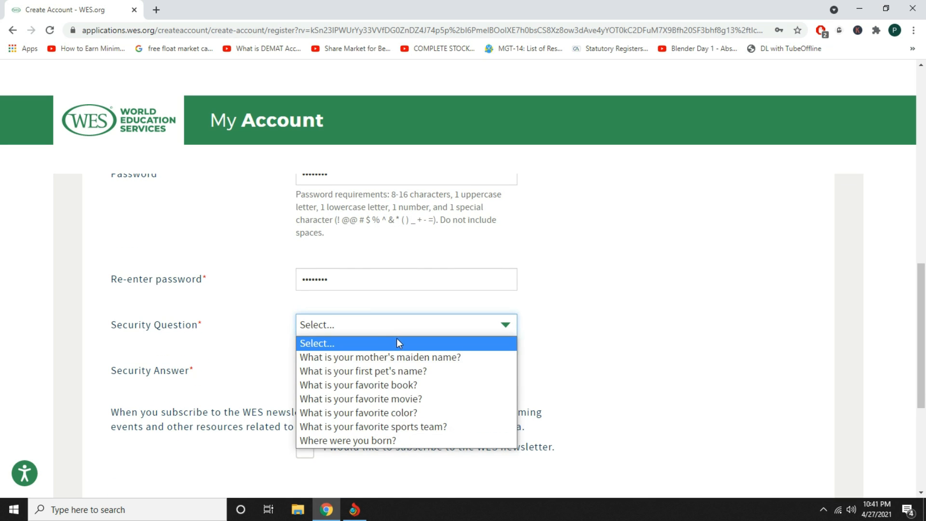
pyautogui.click(401, 387)
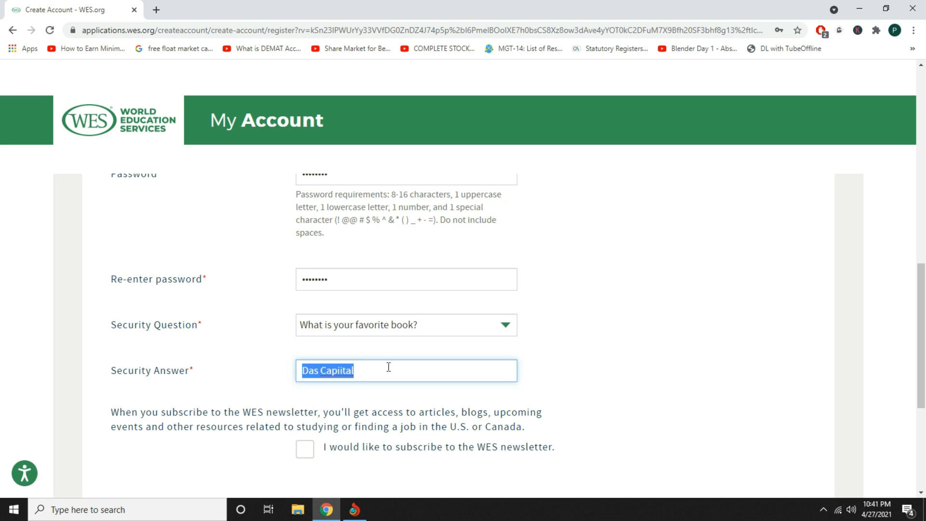
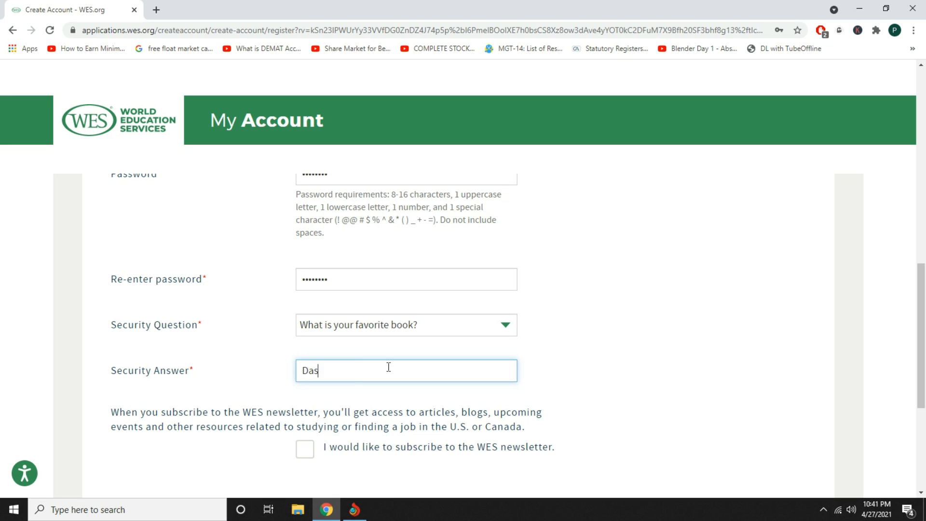
pyautogui.scroll(-2, 388, 366)
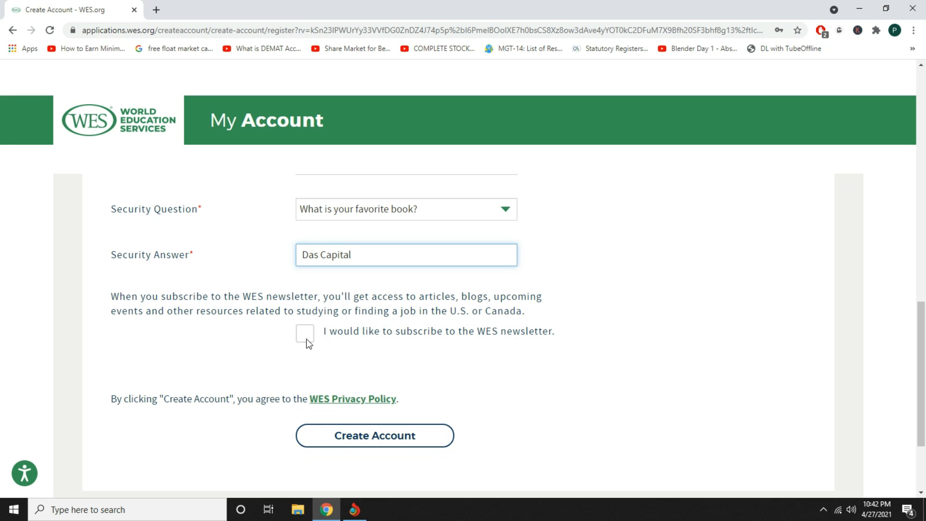
pyautogui.click(340, 365)
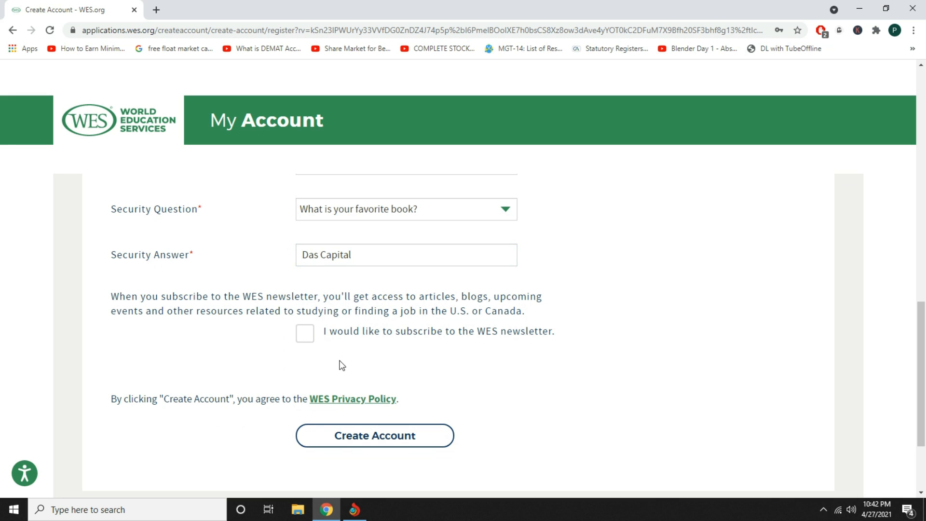
pyautogui.click(384, 437)
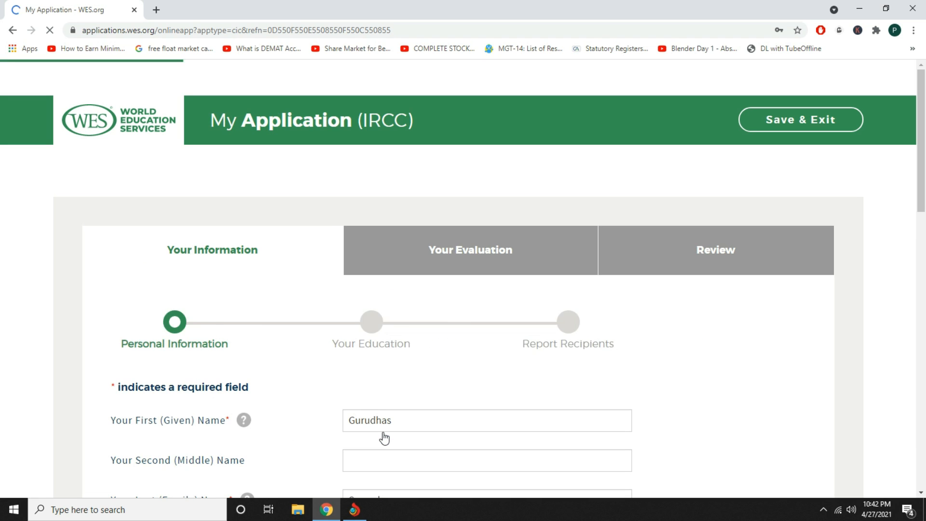
# Step: Set gender to Man and the mailing country to India
pyautogui.scroll(-2, 384, 437)
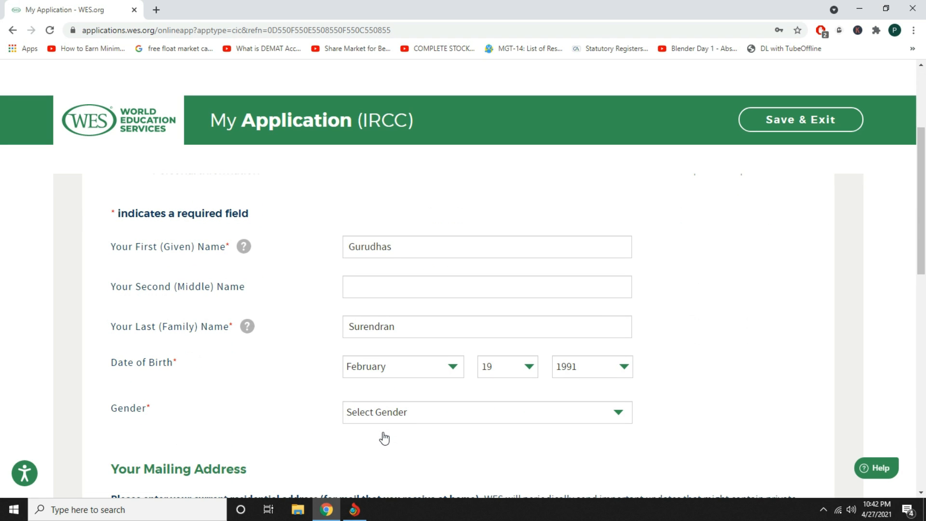
pyautogui.scroll(-3, 383, 438)
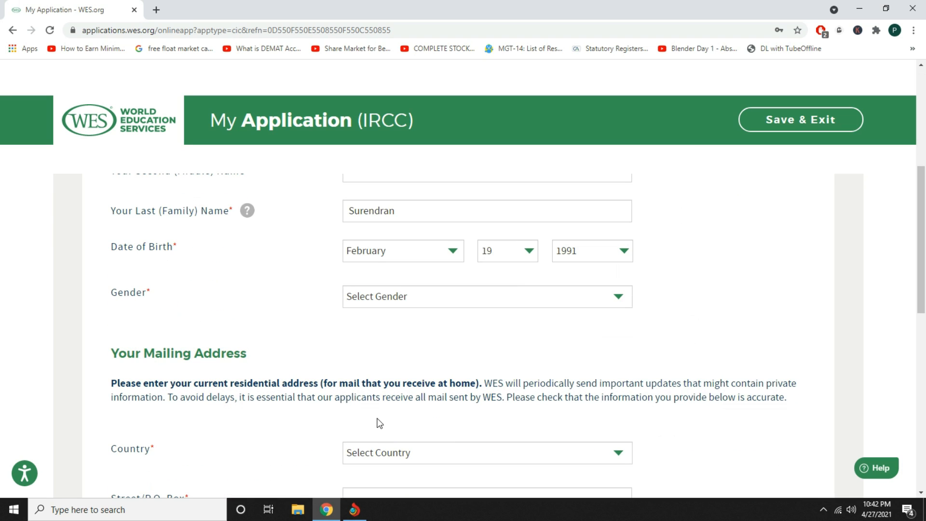
pyautogui.click(379, 300)
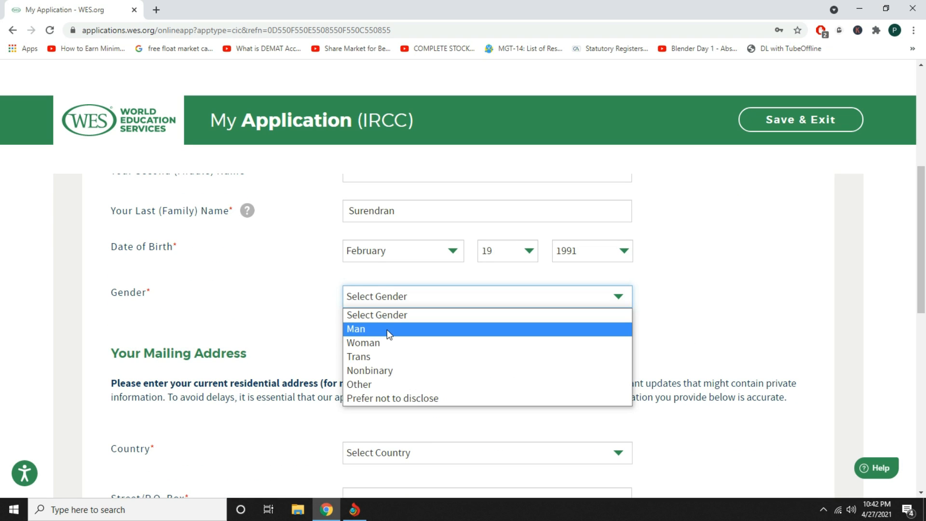
pyautogui.click(387, 327)
pyautogui.scroll(-3, 389, 335)
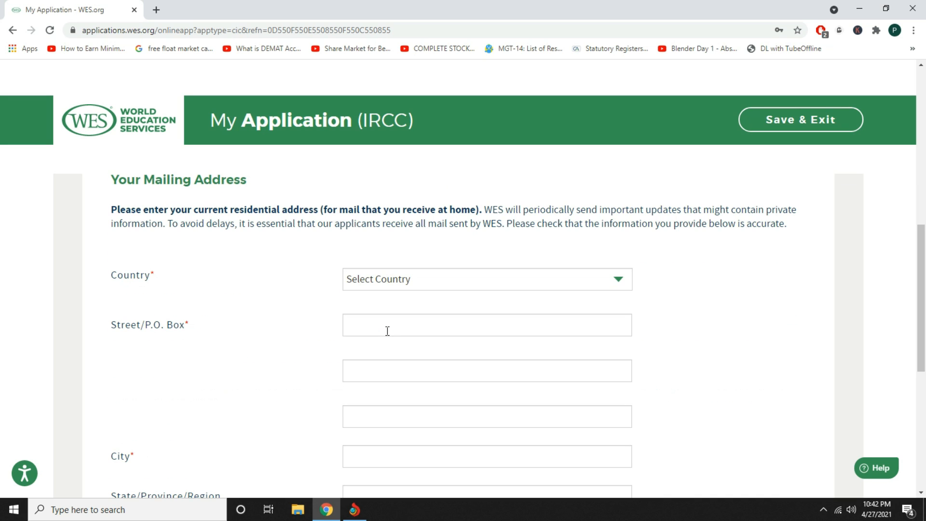
pyautogui.scroll(1, 387, 330)
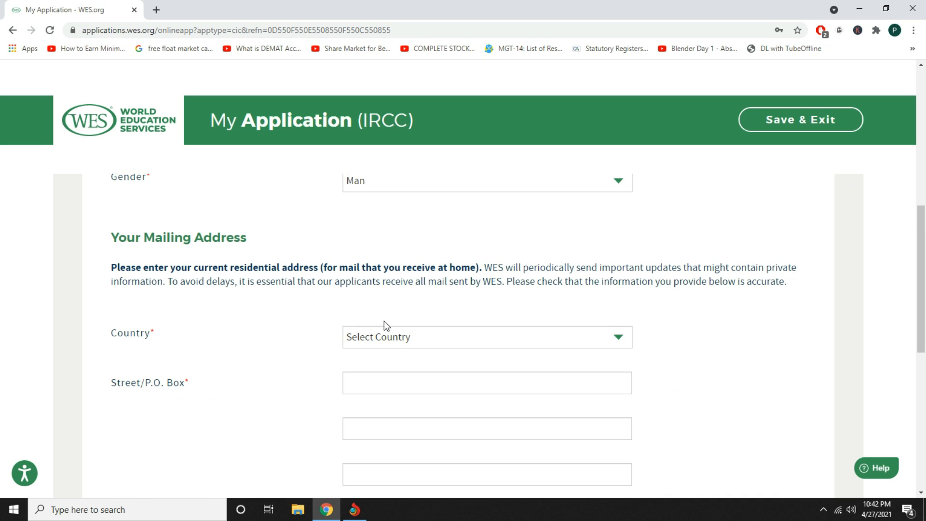
pyautogui.click(392, 339)
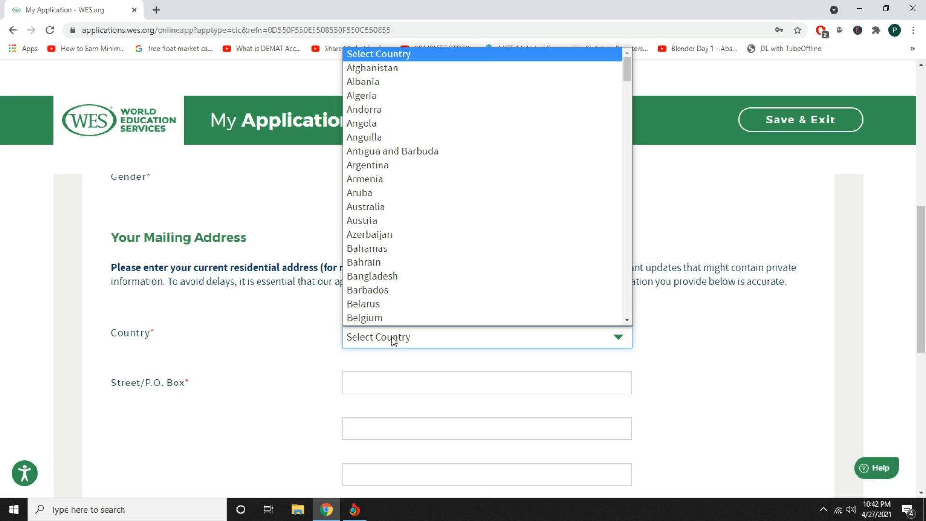
pyautogui.write('in')
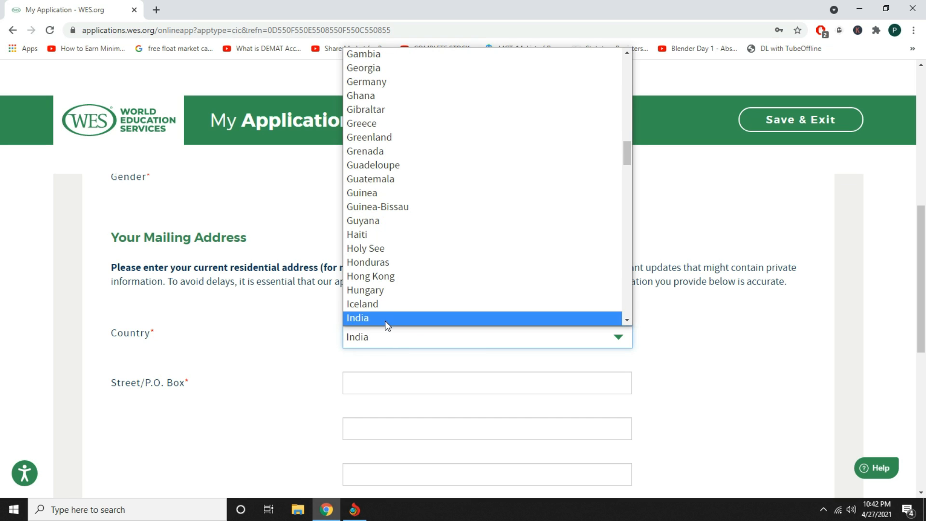
pyautogui.click(381, 321)
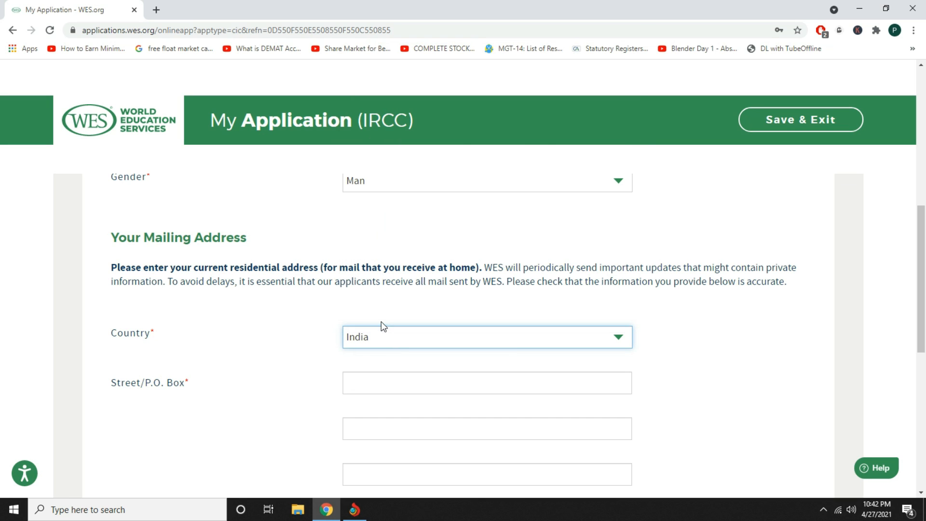
# Step: Enter the applicant's street address across the three Street/P.O. Box lines
pyautogui.click(407, 382)
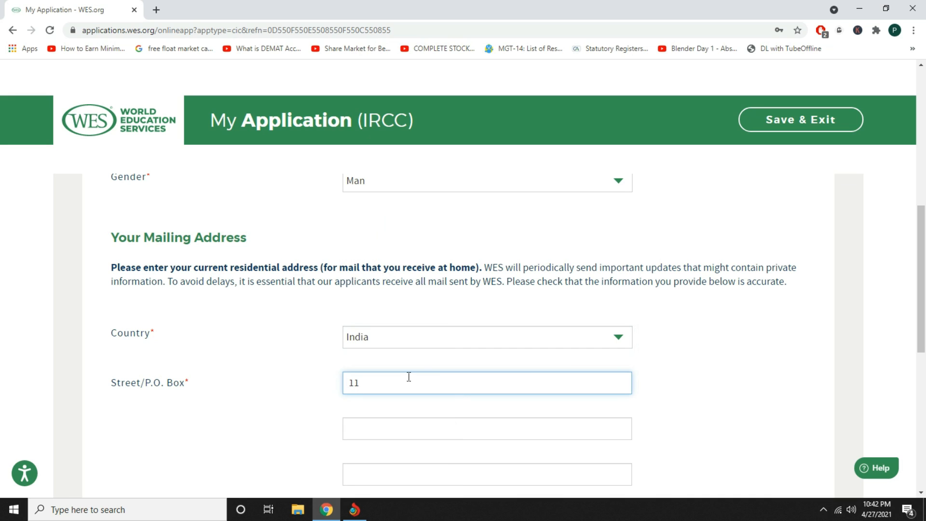
pyautogui.press('Tab')
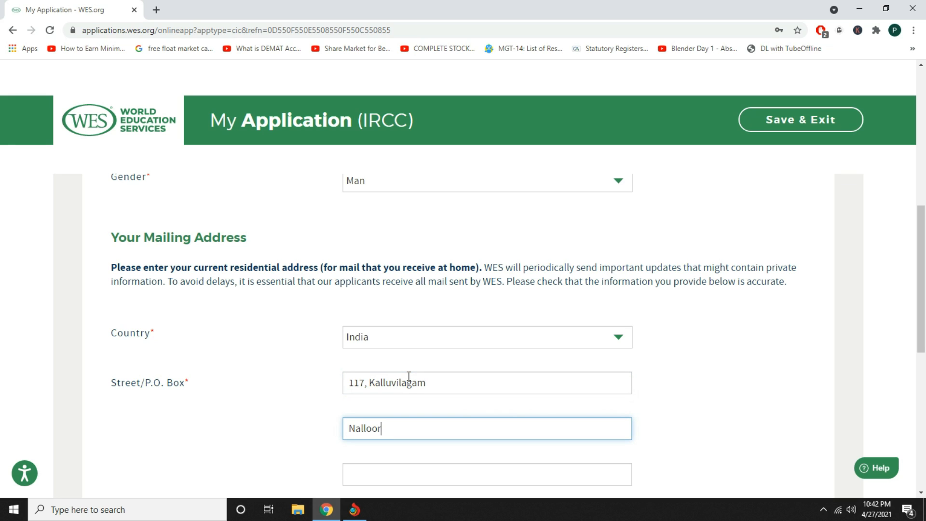
pyautogui.press('Tab')
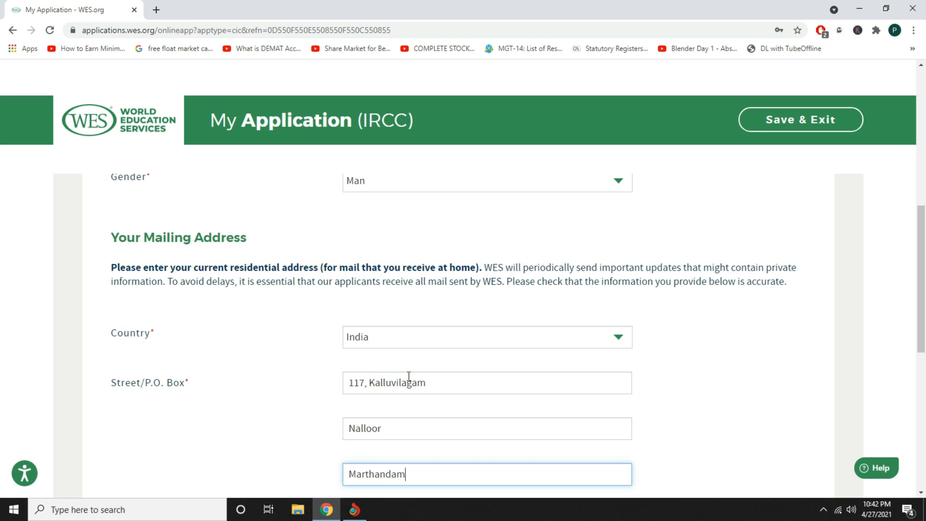
pyautogui.scroll(-2, 410, 379)
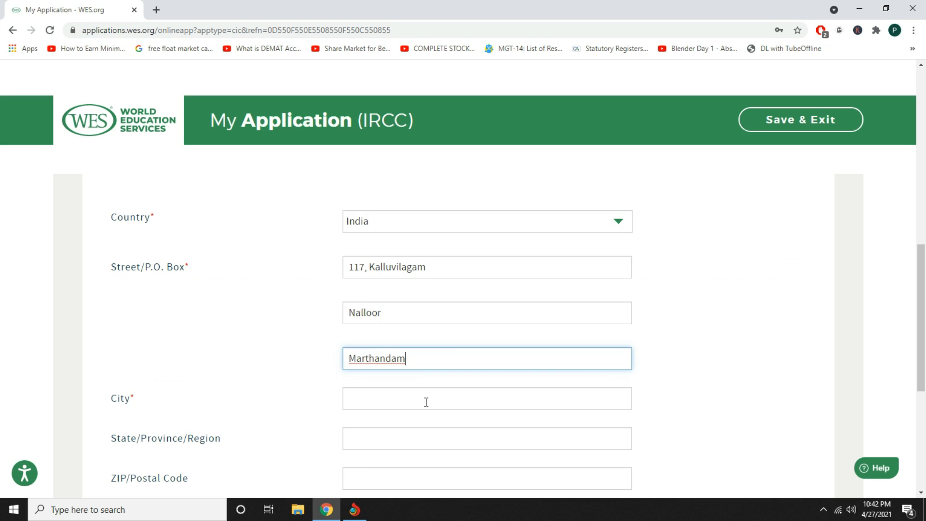
# Step: Fill in the city, state/province and postal code of the mailing address
pyautogui.click(431, 401)
pyautogui.write('Ka')
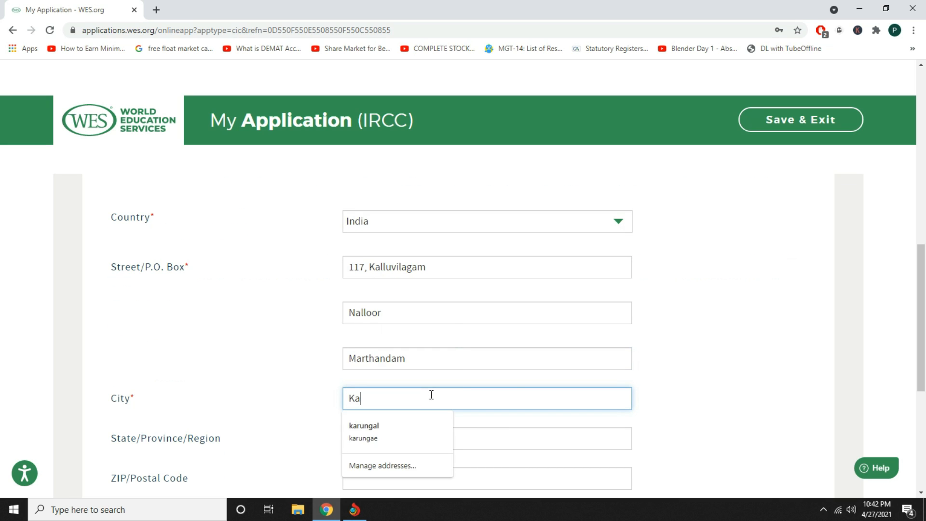
pyautogui.write('nyakumari ')
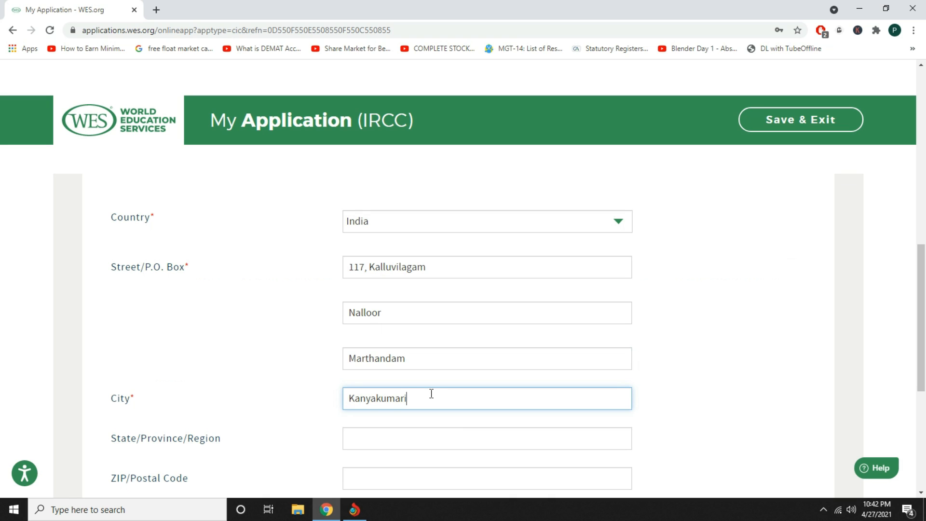
pyautogui.write('District')
pyautogui.scroll(-2, 430, 407)
pyautogui.click(420, 327)
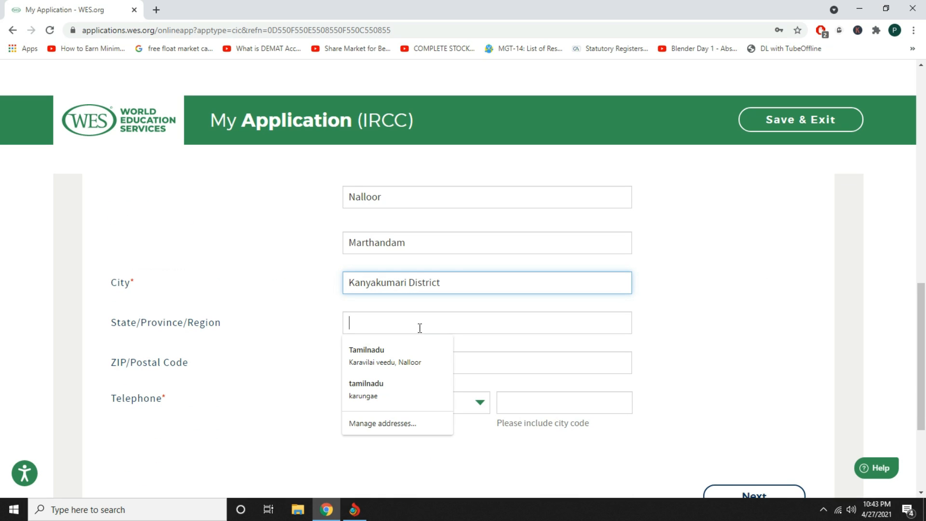
pyautogui.write('Tami')
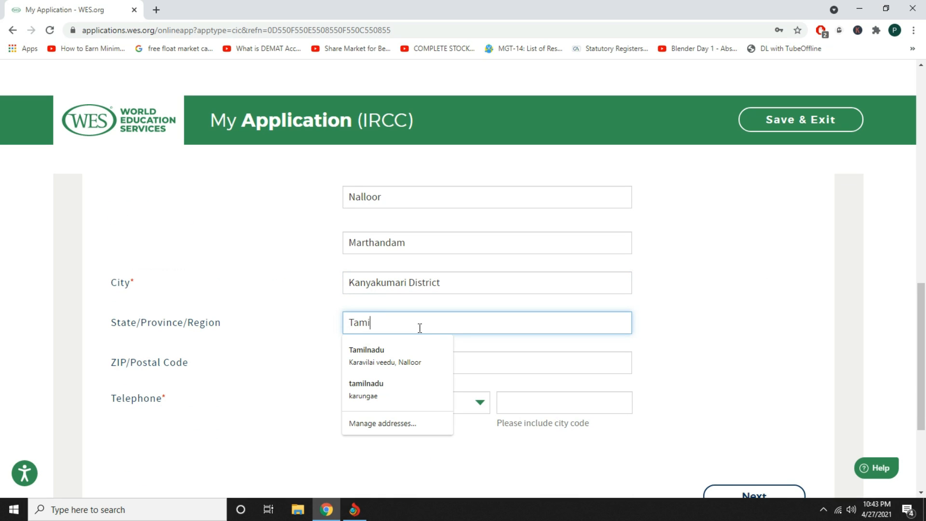
pyautogui.write('l Nadu')
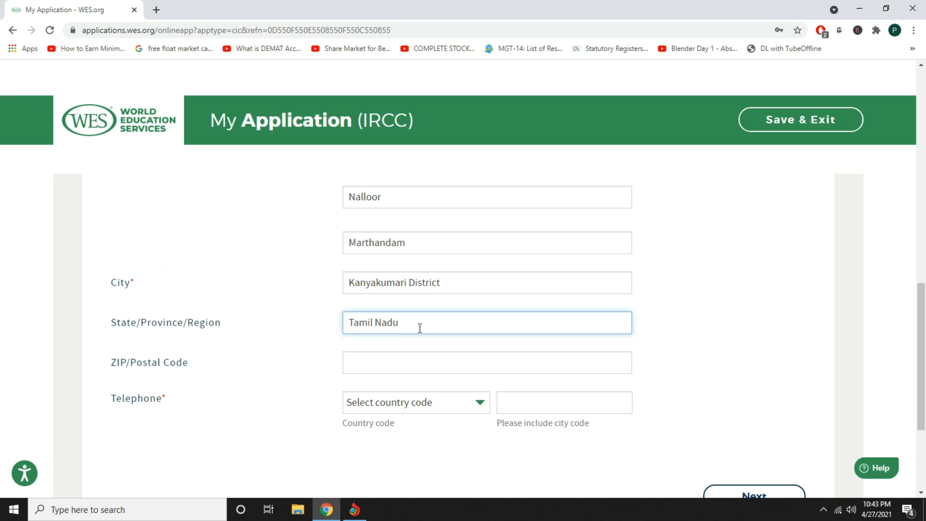
pyautogui.click(423, 361)
pyautogui.write('629165')
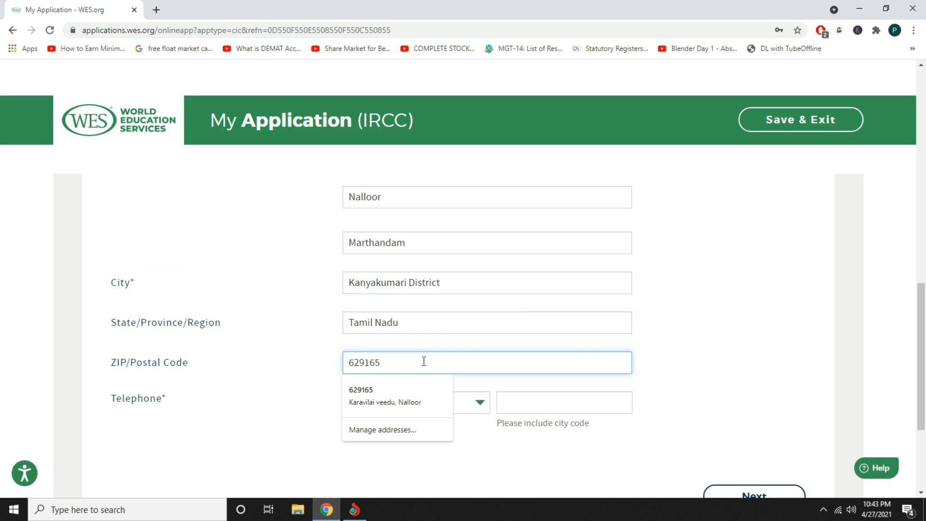
# Step: Enter the applicant's telephone number with India (91) country code and submit the page
pyautogui.click(476, 406)
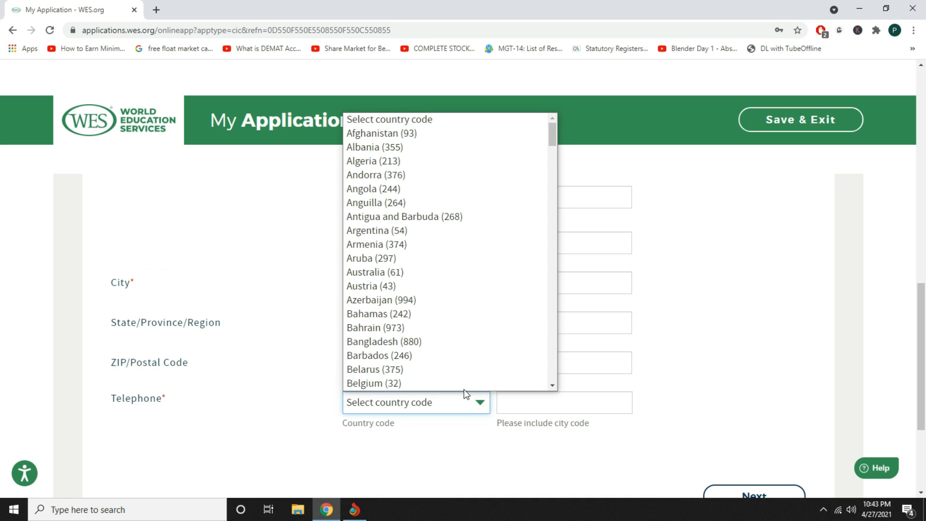
pyautogui.scroll(-20, 462, 380)
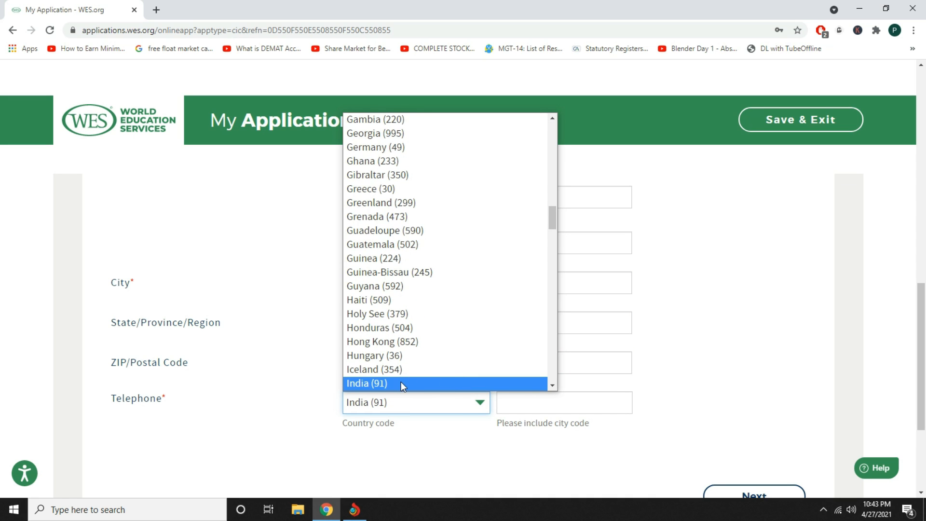
pyautogui.click(401, 383)
pyautogui.click(530, 409)
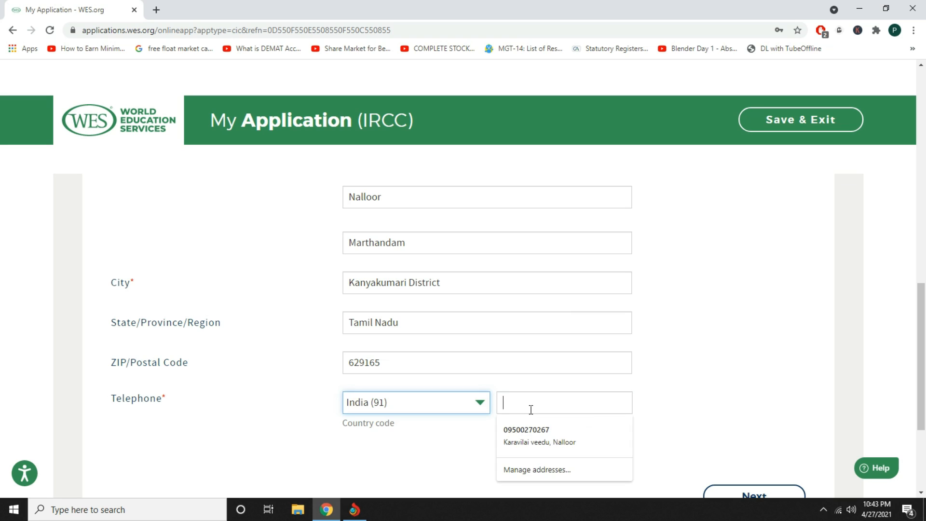
pyautogui.click(647, 421)
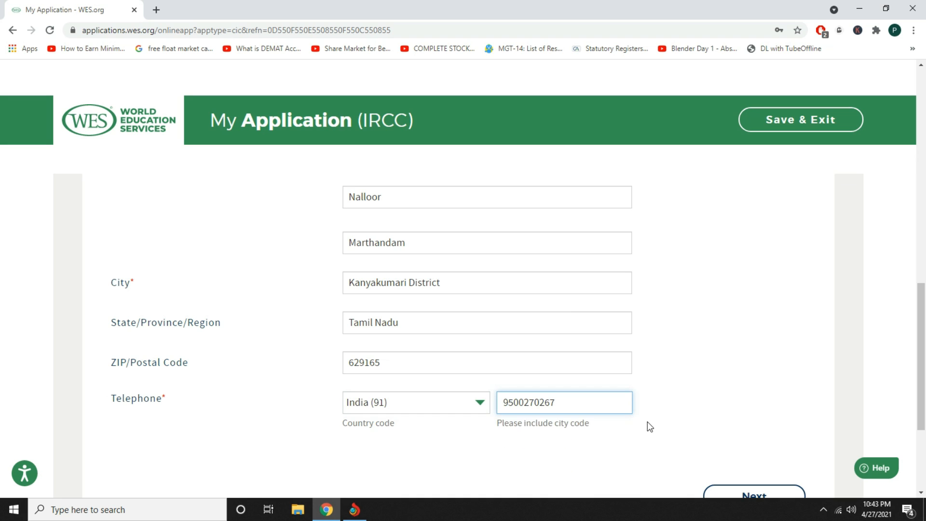
pyautogui.scroll(-3, 748, 356)
pyautogui.click(750, 330)
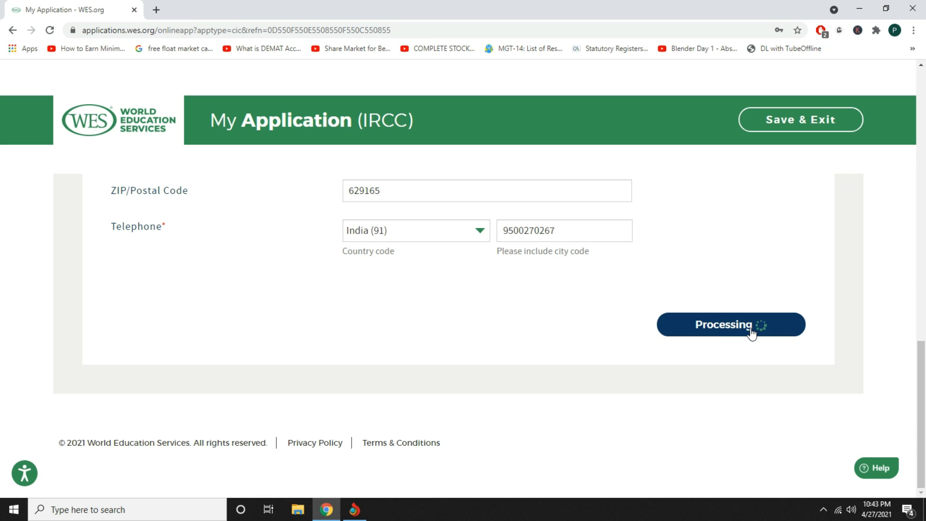
pyautogui.scroll(6, 752, 332)
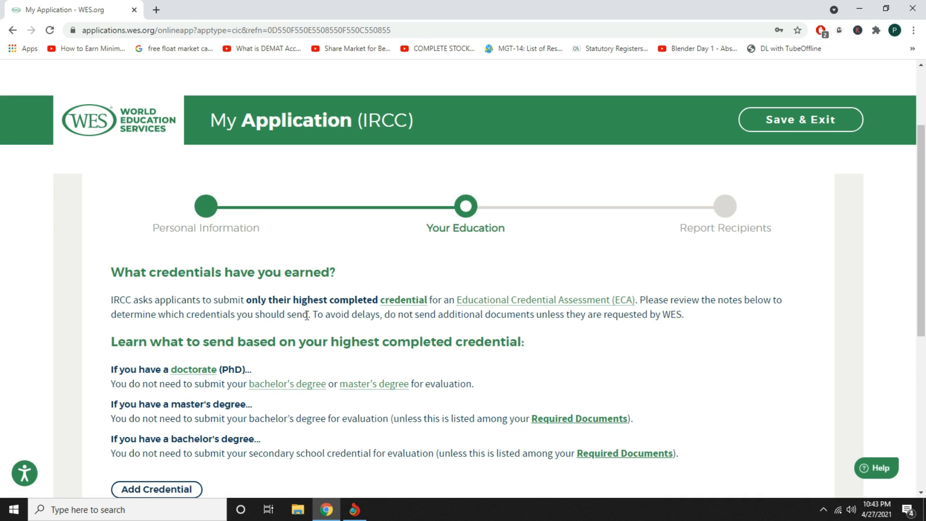
pyautogui.scroll(-3, 308, 348)
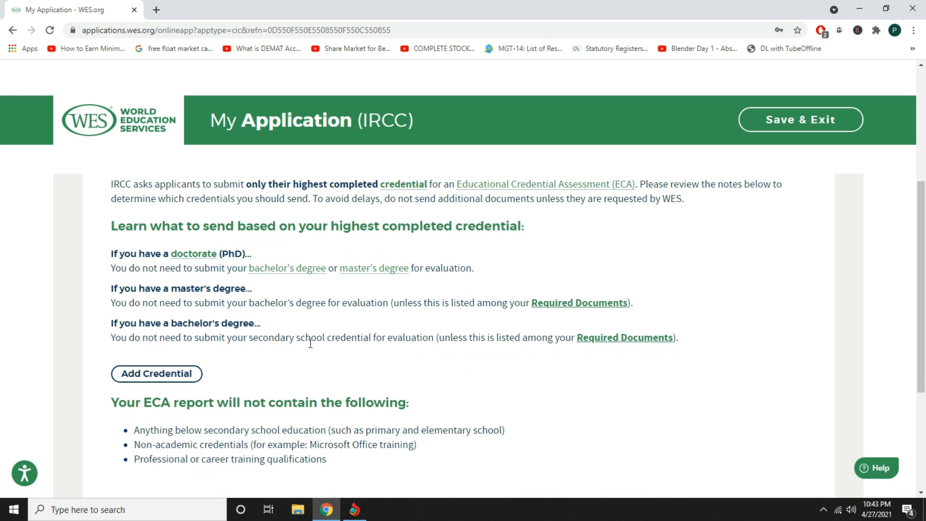
# Step: Add a credential with country India and education type State Boards of Technical Education
pyautogui.click(182, 374)
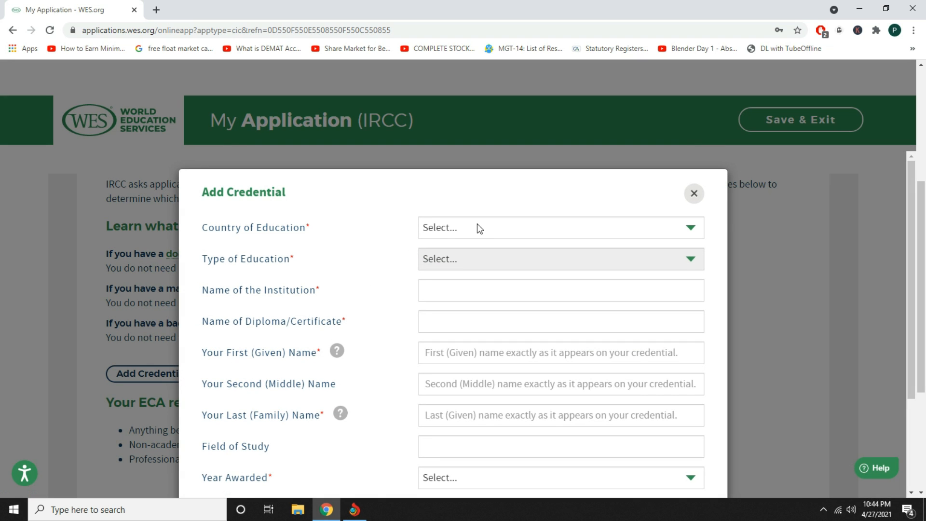
pyautogui.click(483, 228)
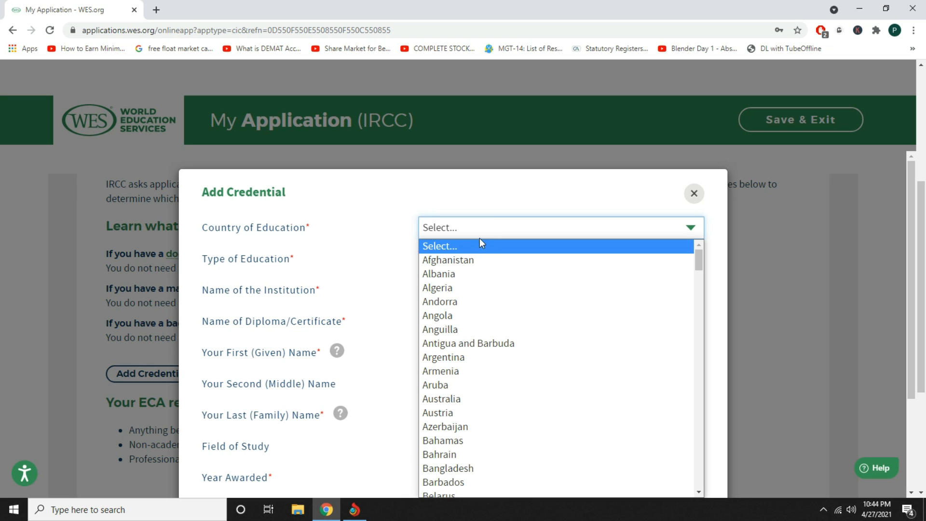
pyautogui.press('i')
pyautogui.press('n')
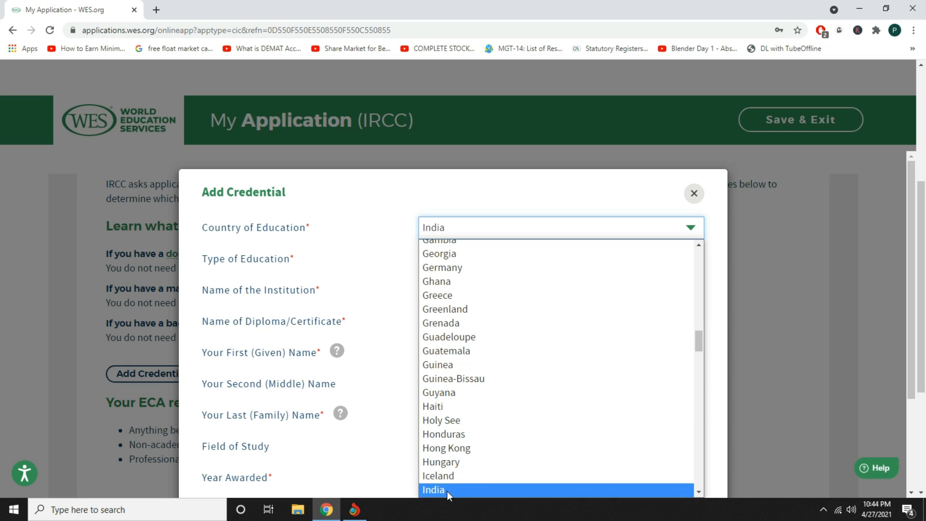
pyautogui.click(446, 491)
pyautogui.click(455, 264)
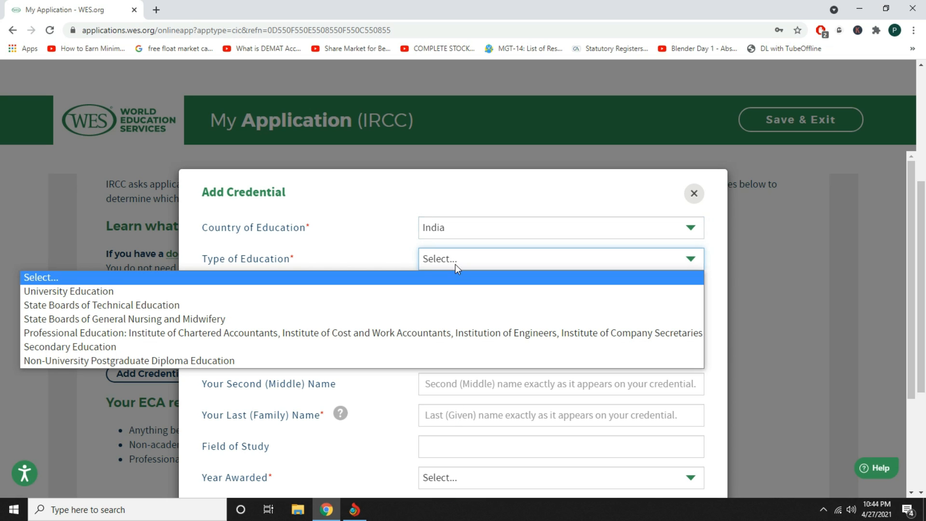
pyautogui.click(455, 305)
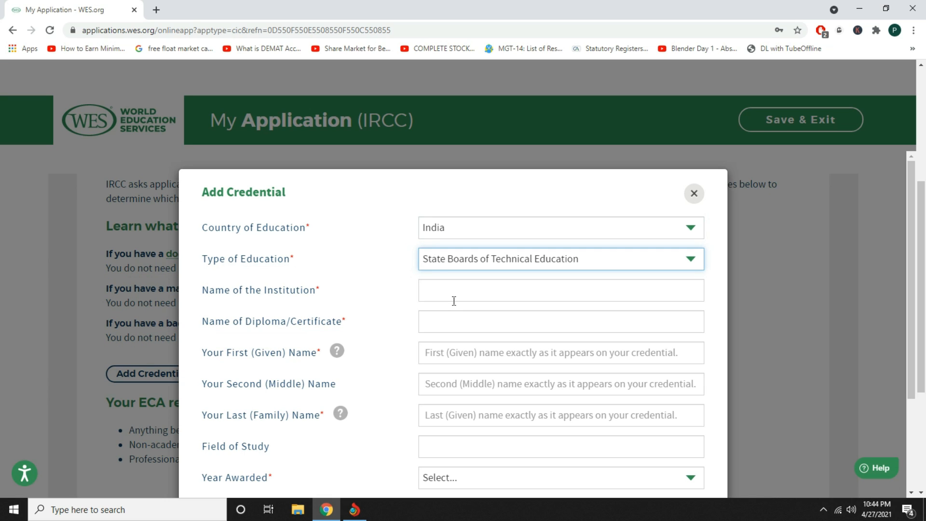
# Step: Select the Tamil Nadu technical board institution and the Diploma in Information Technology
pyautogui.click(453, 299)
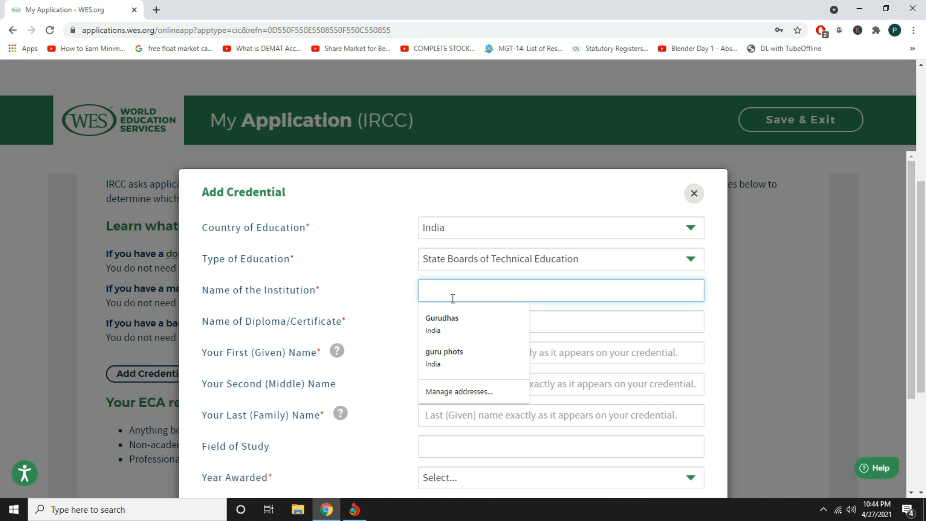
pyautogui.write('Sta')
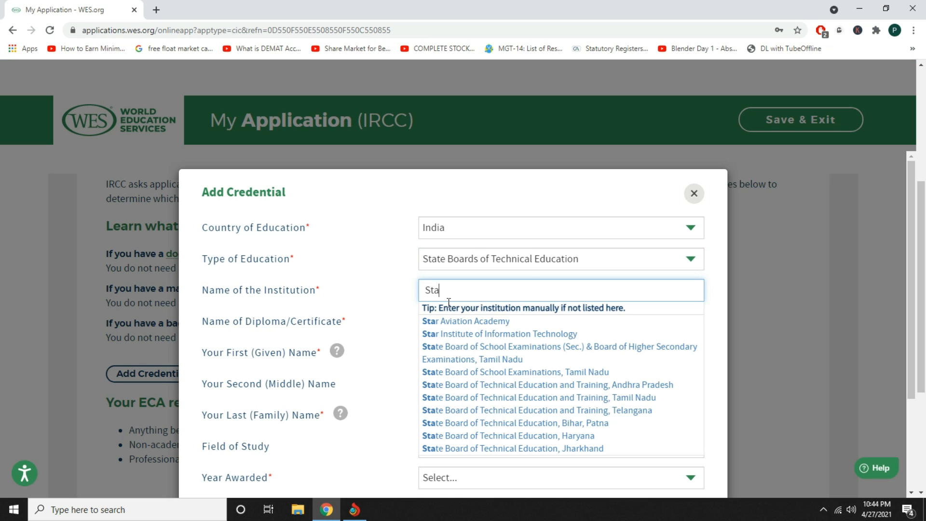
pyautogui.write('te')
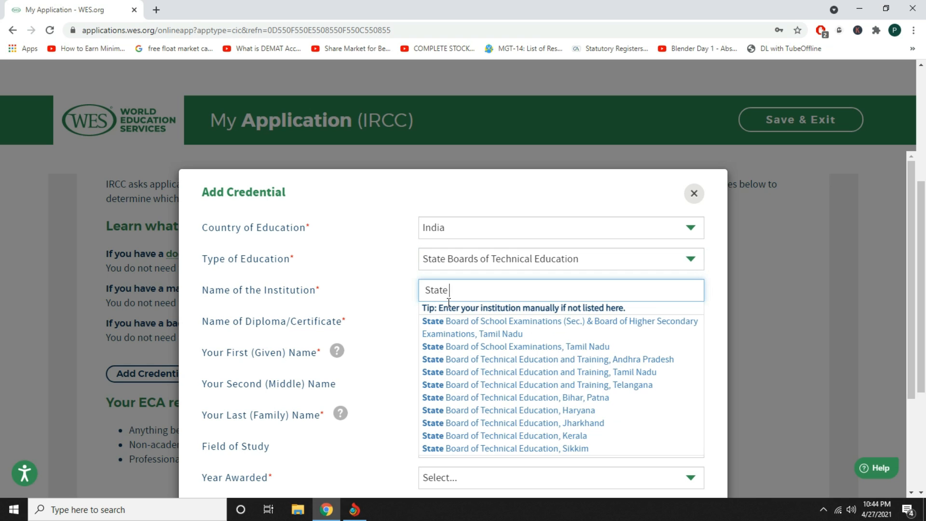
pyautogui.write(' Board')
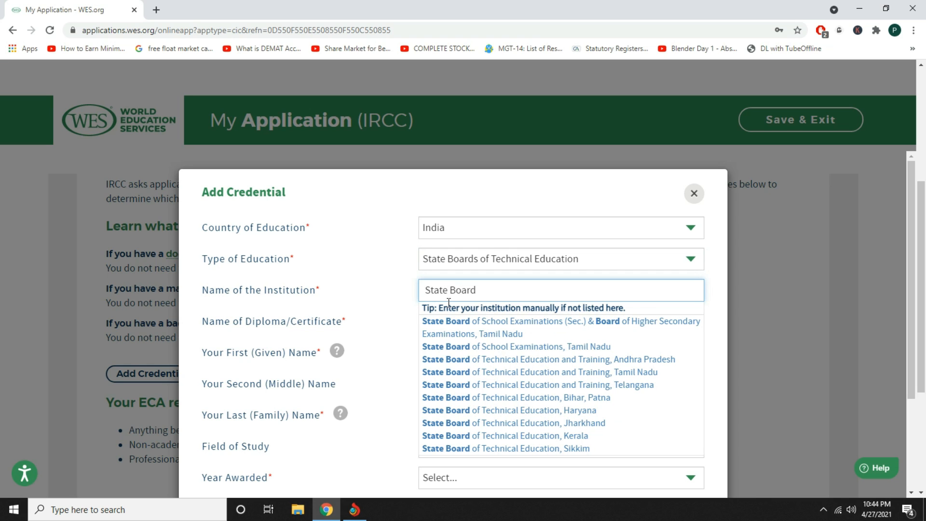
pyautogui.press('Down')
pyautogui.press('Down')
pyautogui.press('Down')
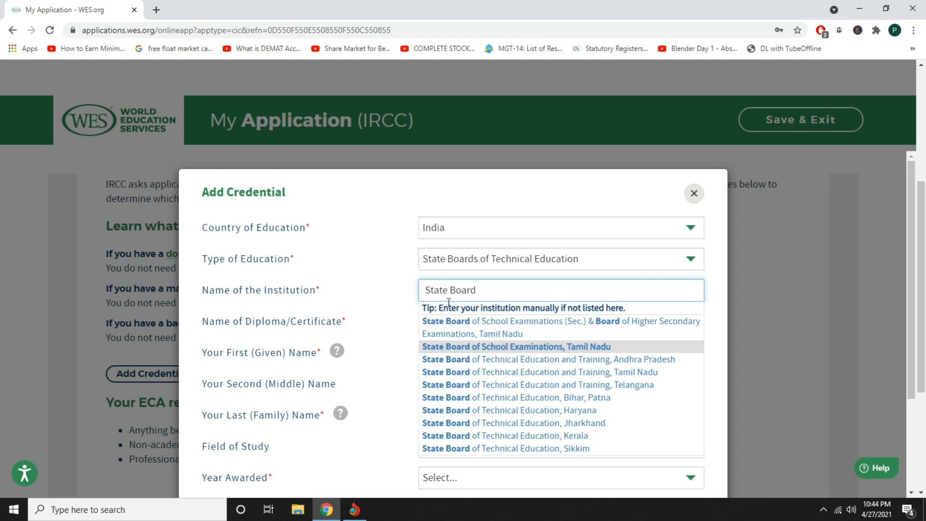
pyautogui.press('Down')
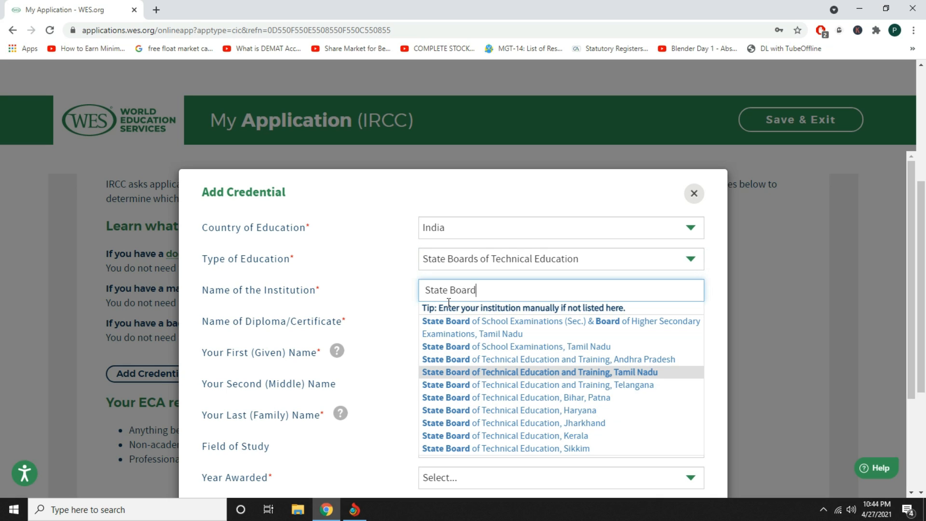
pyautogui.press('Return')
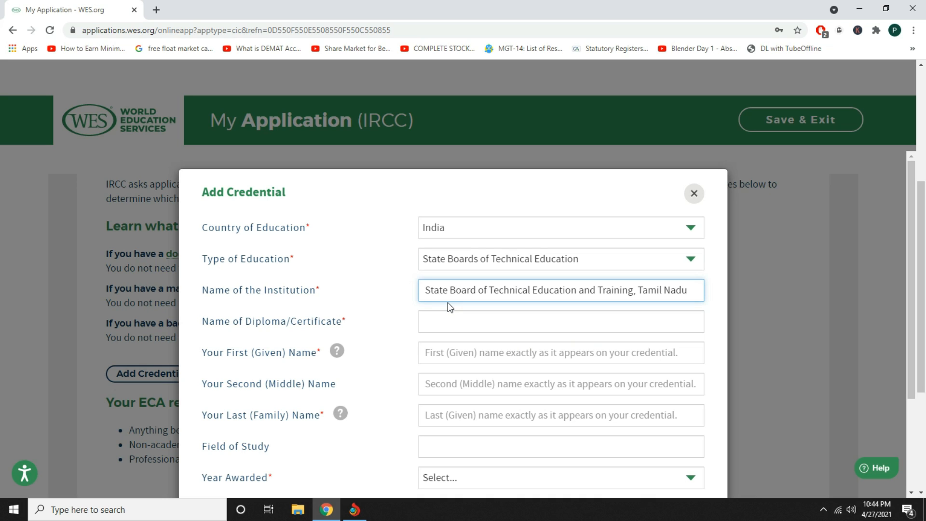
pyautogui.click(460, 323)
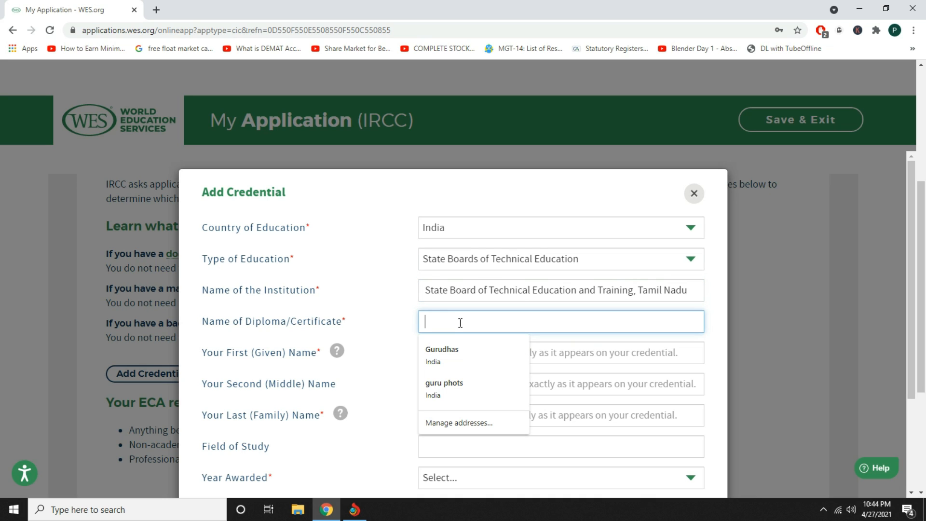
pyautogui.write('D')
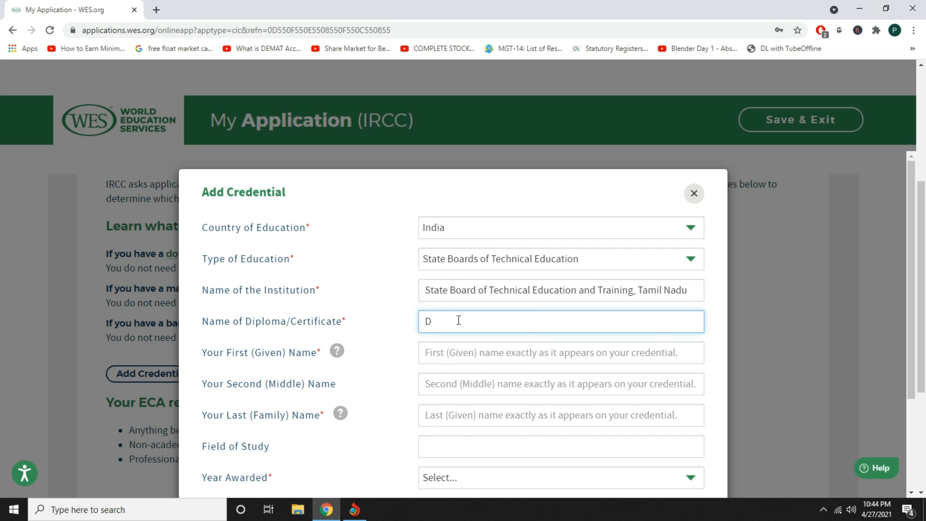
pyautogui.write('iploma I')
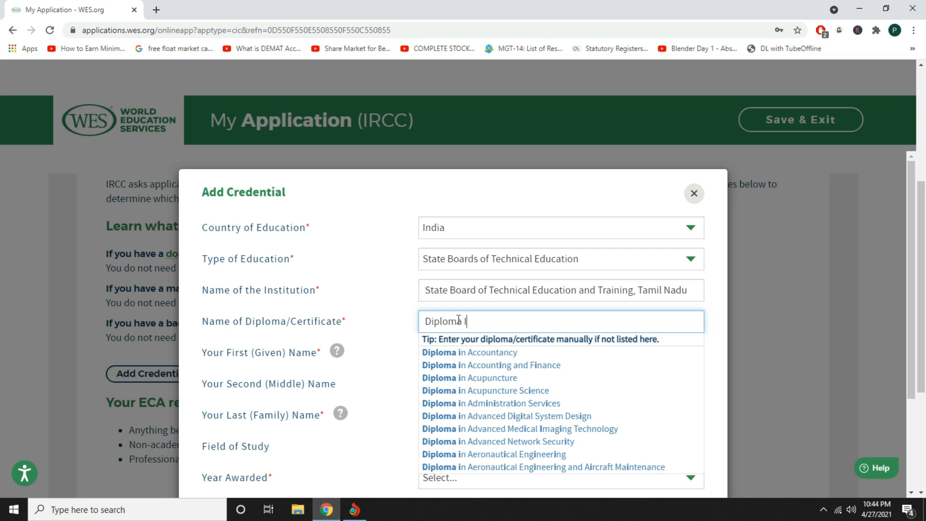
pyautogui.press('BackSpace')
pyautogui.write('in I')
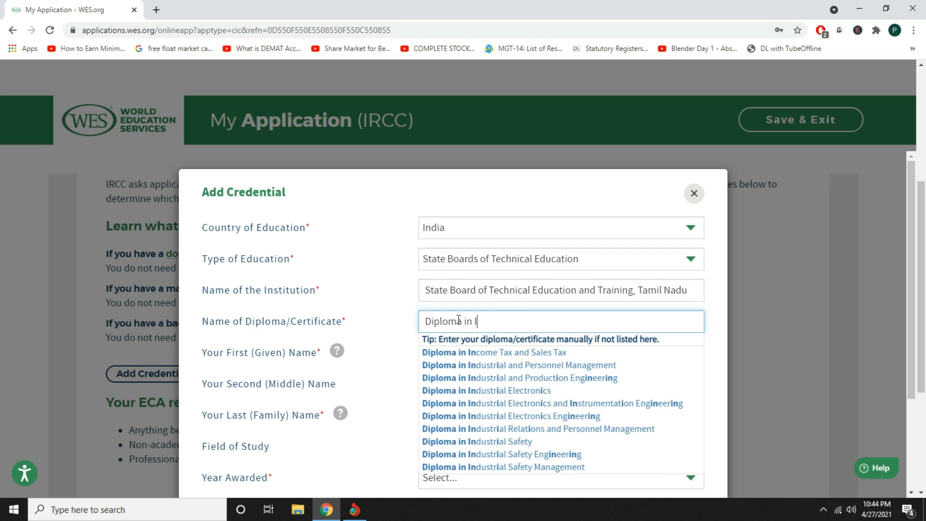
pyautogui.write('nformation')
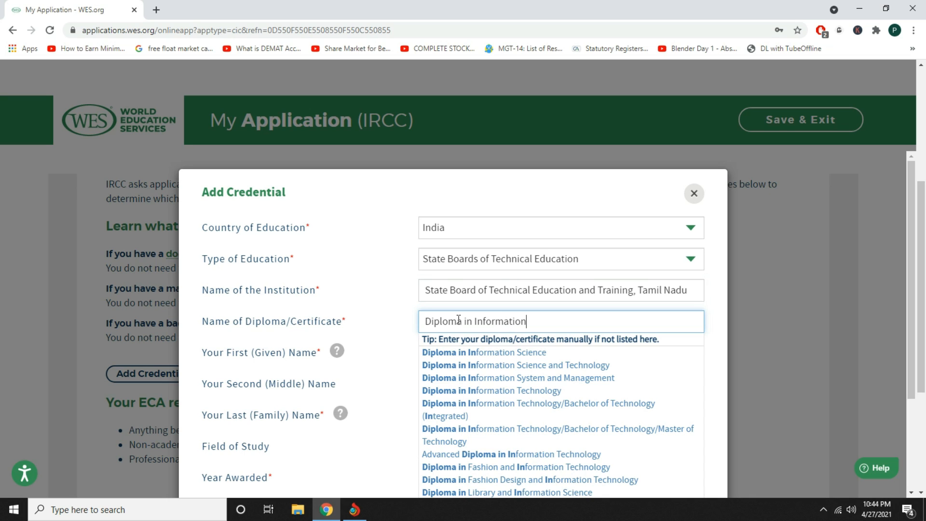
pyautogui.press('Down')
pyautogui.press('Down')
pyautogui.press('Down')
pyautogui.press('Down')
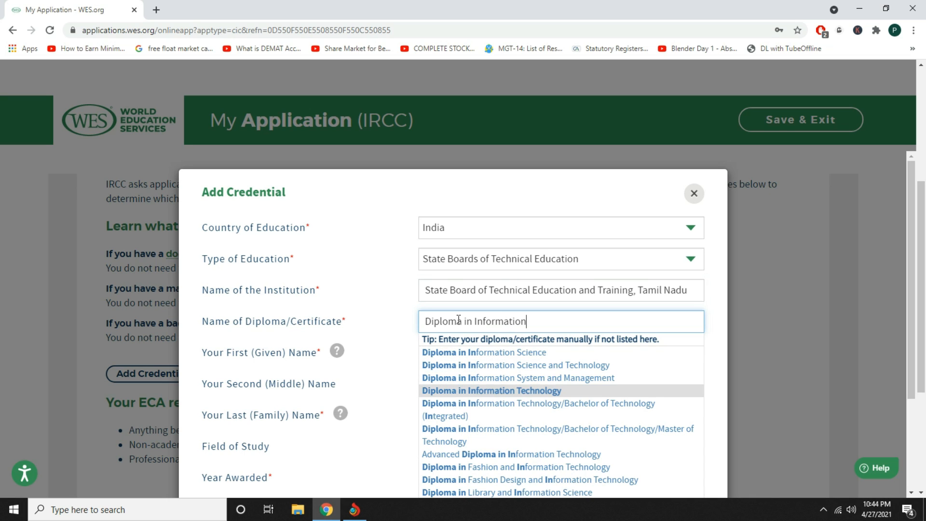
pyautogui.press('Return')
# Step: Enter the applicant's first and last names and field of study 'Information Technology'
pyautogui.press('Tab')
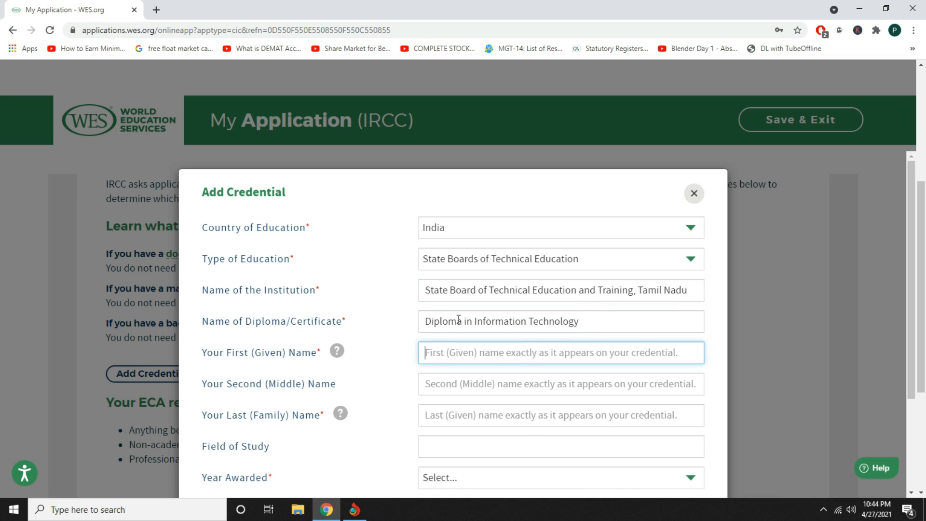
pyautogui.press('Tab')
pyautogui.press('Tab')
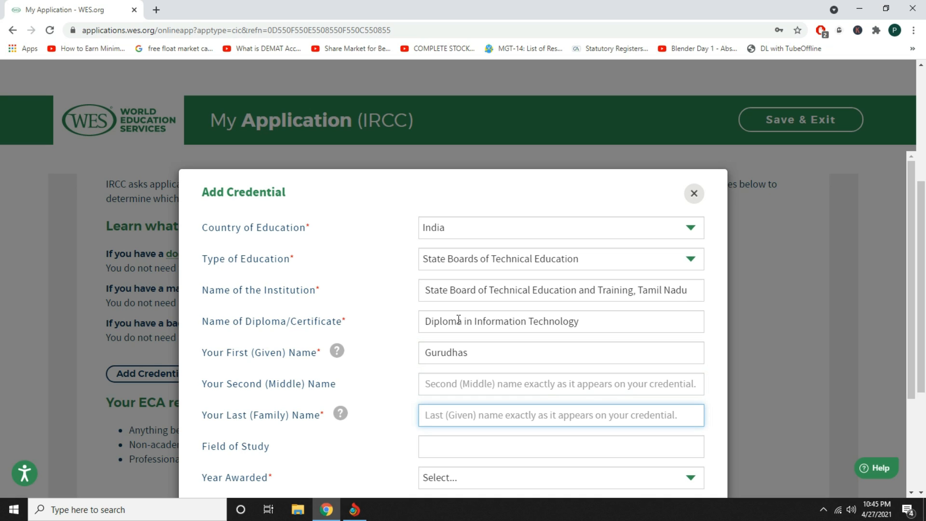
pyautogui.press('Tab')
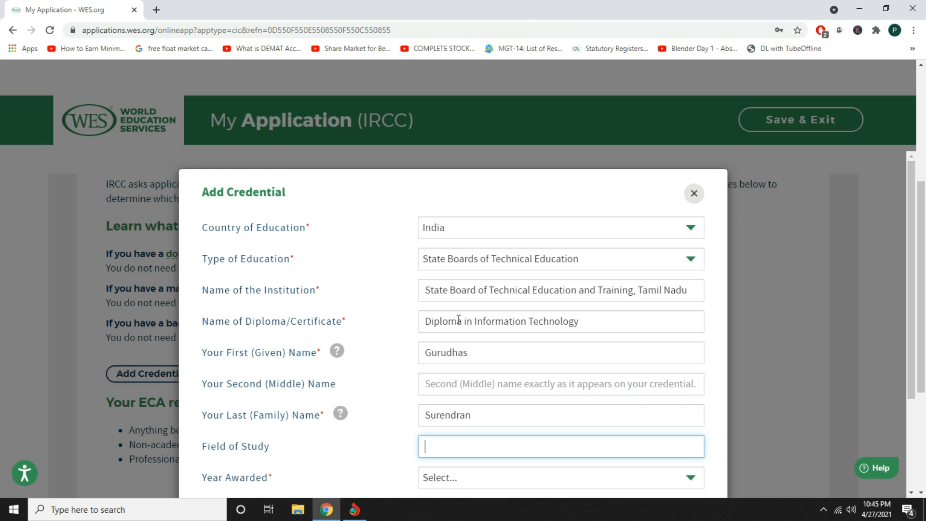
pyautogui.write('Information Technology')
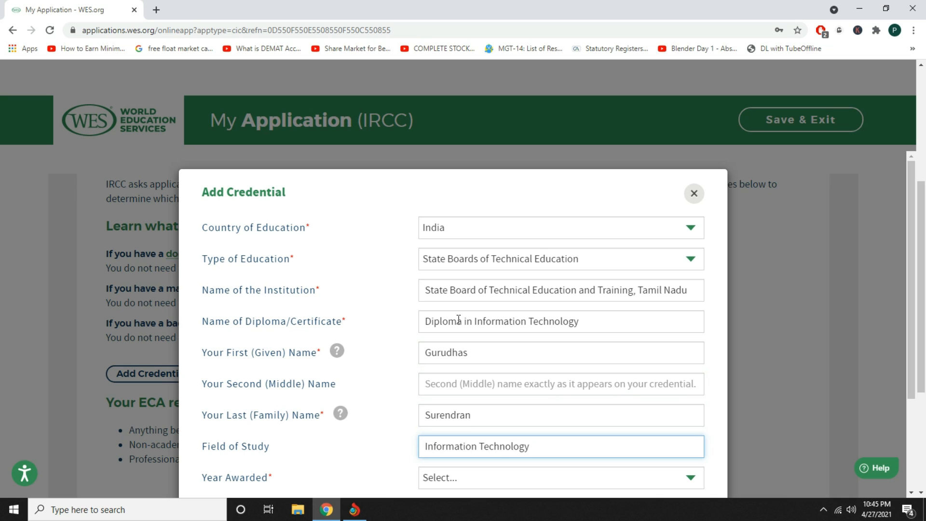
# Step: Set the diploma's year awarded to 2010
pyautogui.press('Tab')
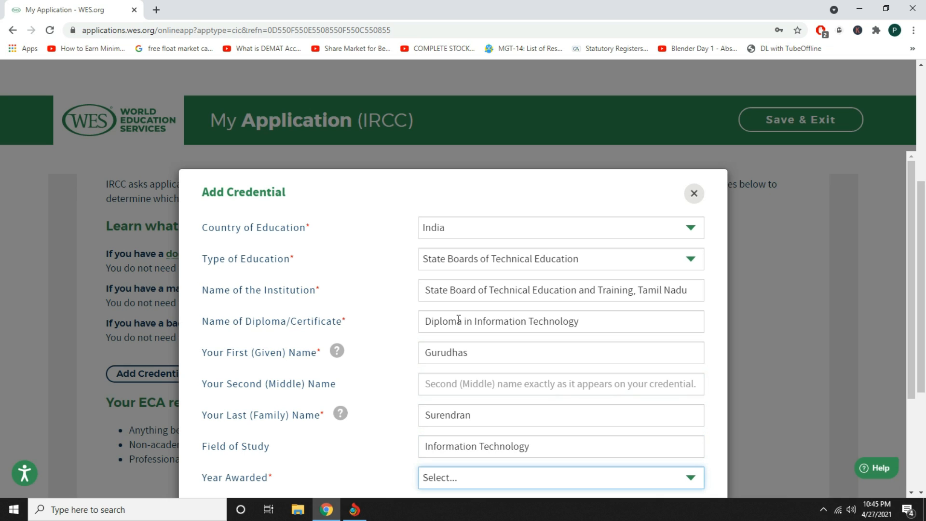
pyautogui.hotkey('alt', 'Down')
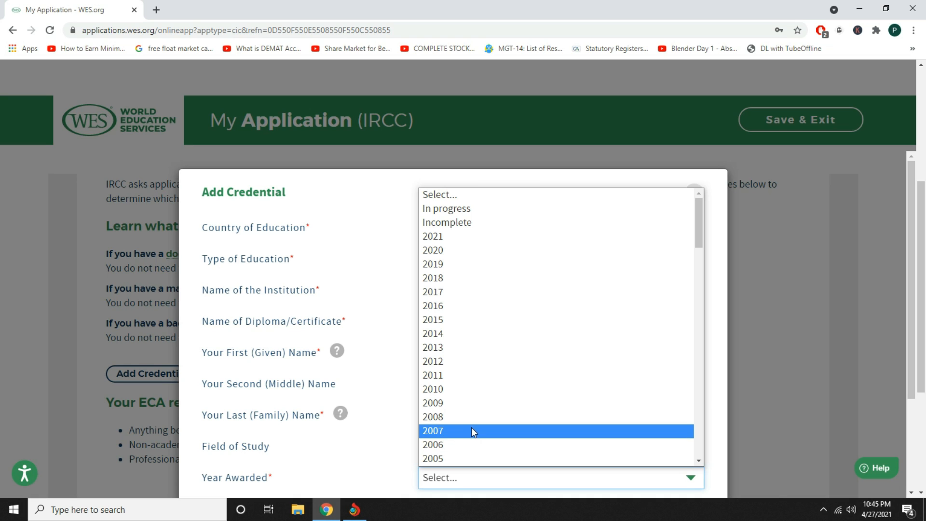
pyautogui.scroll(-2, 484, 394)
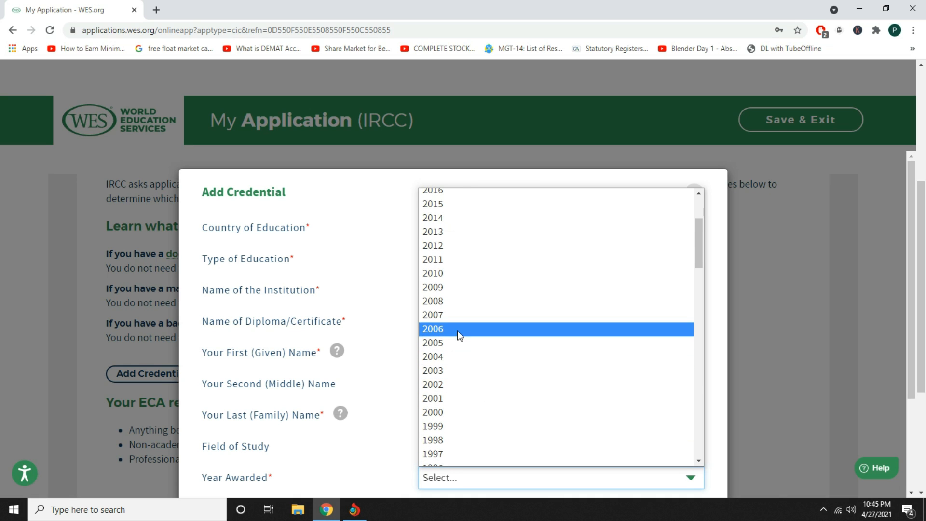
pyautogui.click(446, 270)
pyautogui.scroll(-3, 389, 439)
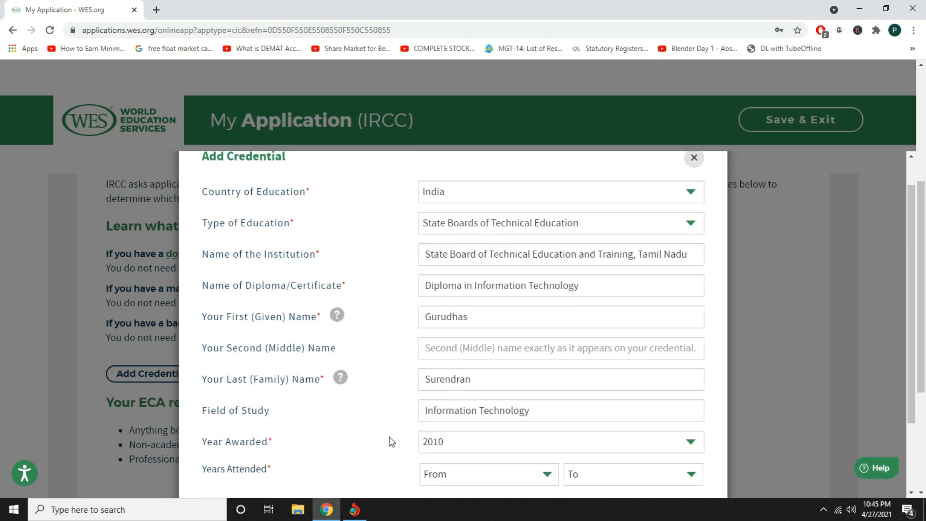
# Step: Set years attended from 2008 to 2010 and save the diploma credential
pyautogui.click(479, 387)
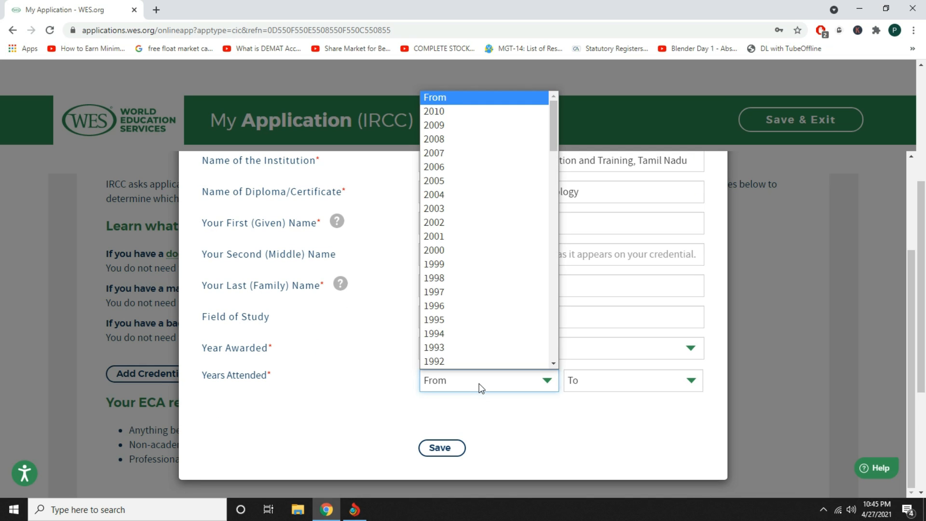
pyautogui.click(444, 139)
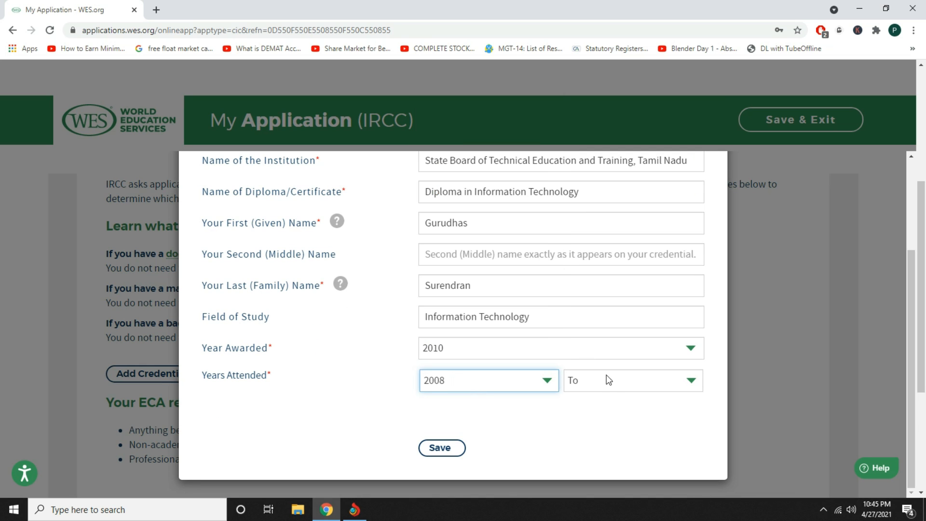
pyautogui.click(613, 386)
pyautogui.click(616, 419)
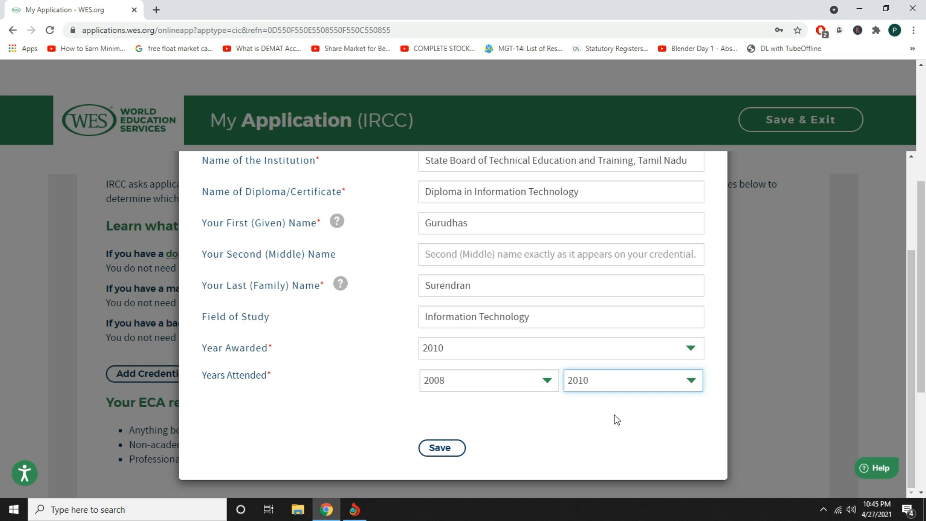
pyautogui.scroll(1, 615, 417)
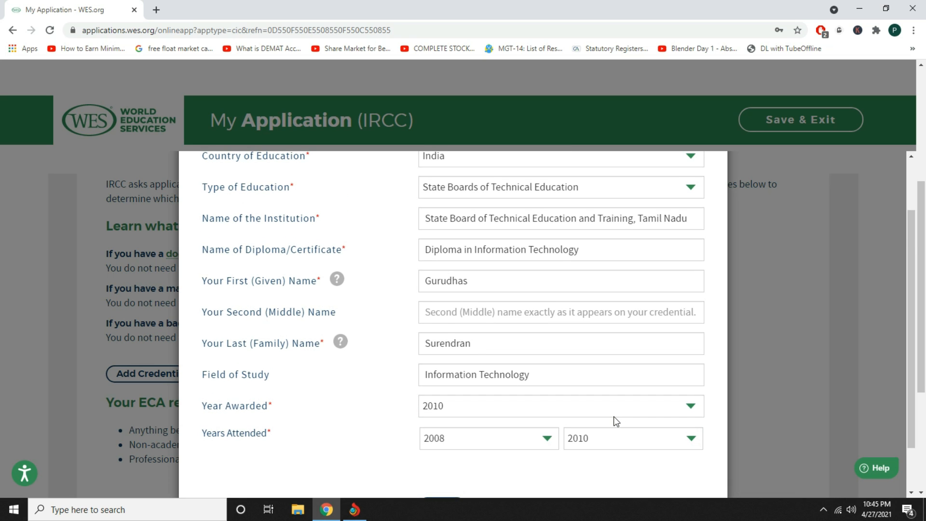
pyautogui.scroll(2, 613, 416)
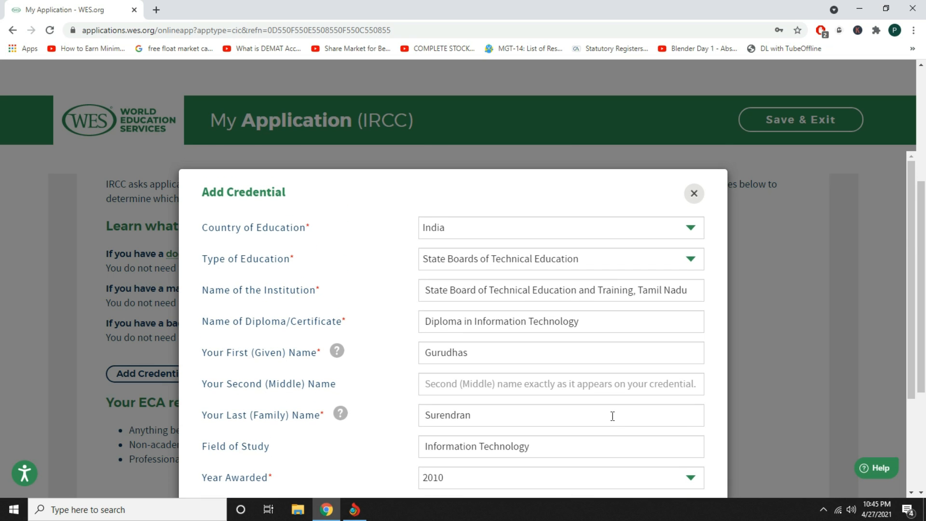
pyautogui.scroll(-2, 611, 416)
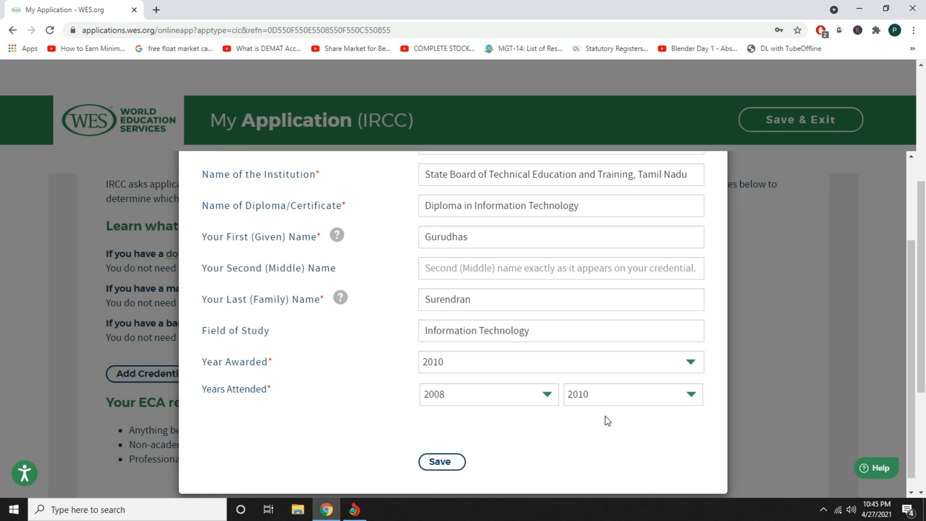
pyautogui.click(438, 462)
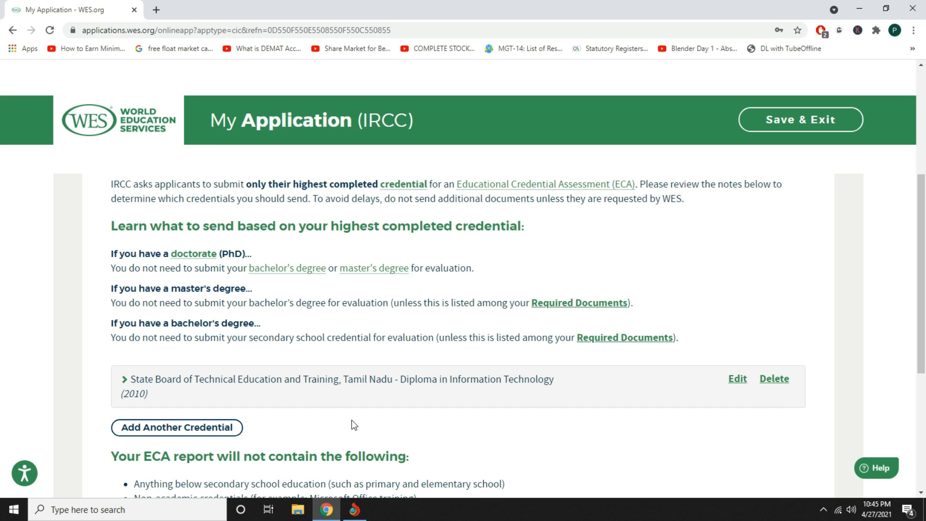
# Step: Add another credential with Country of Education India and Type of Education University Education
pyautogui.click(217, 433)
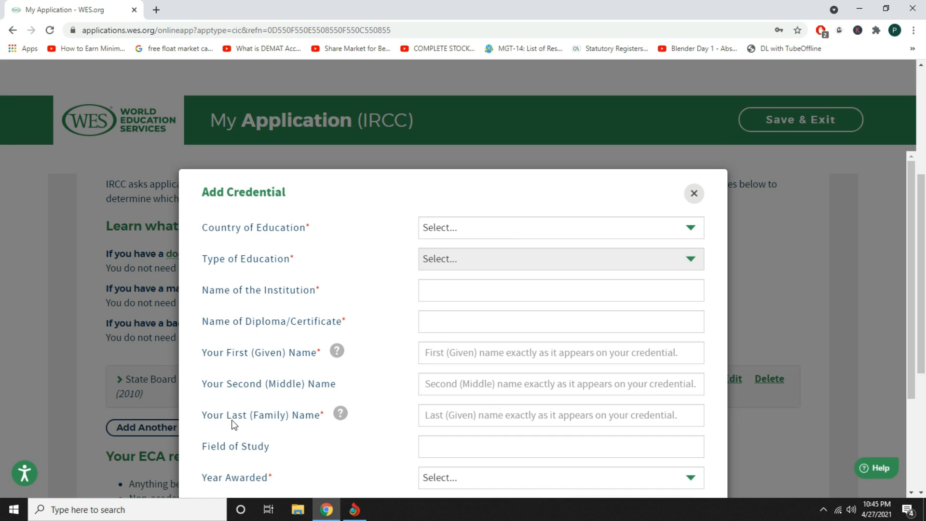
pyautogui.click(511, 227)
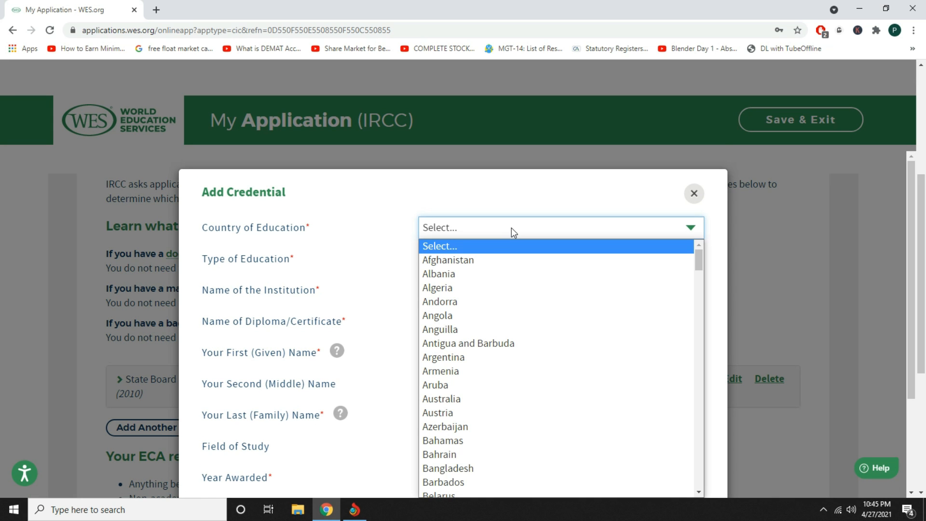
pyautogui.write('in')
pyautogui.scroll(1, 461, 441)
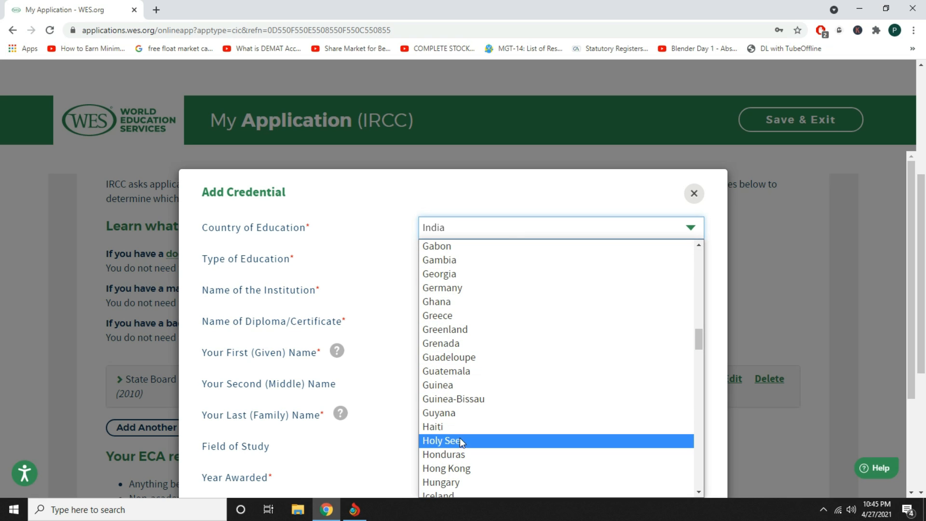
pyautogui.write('in')
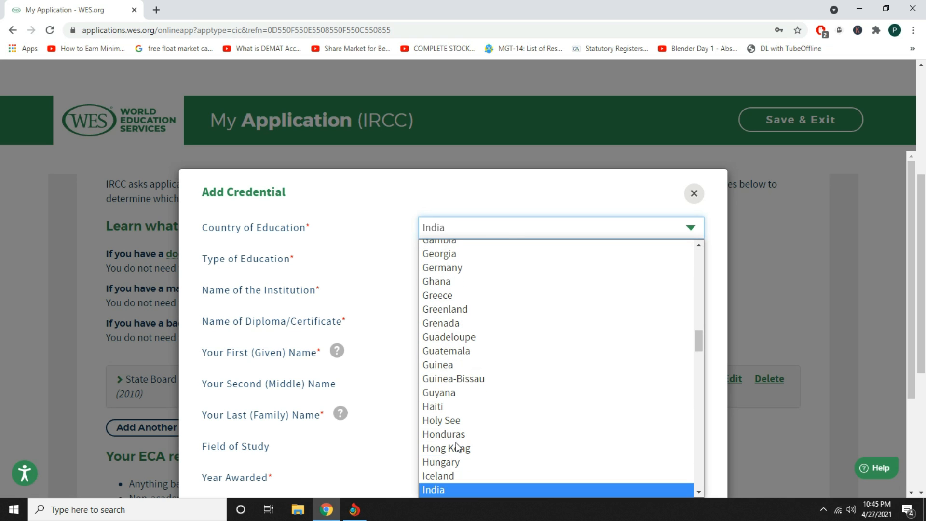
pyautogui.click(440, 485)
pyautogui.click(493, 263)
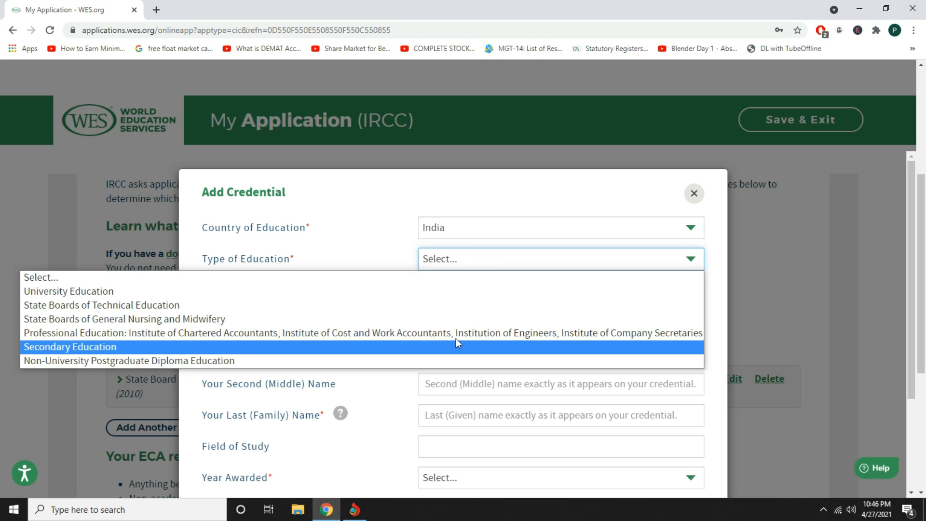
pyautogui.click(441, 292)
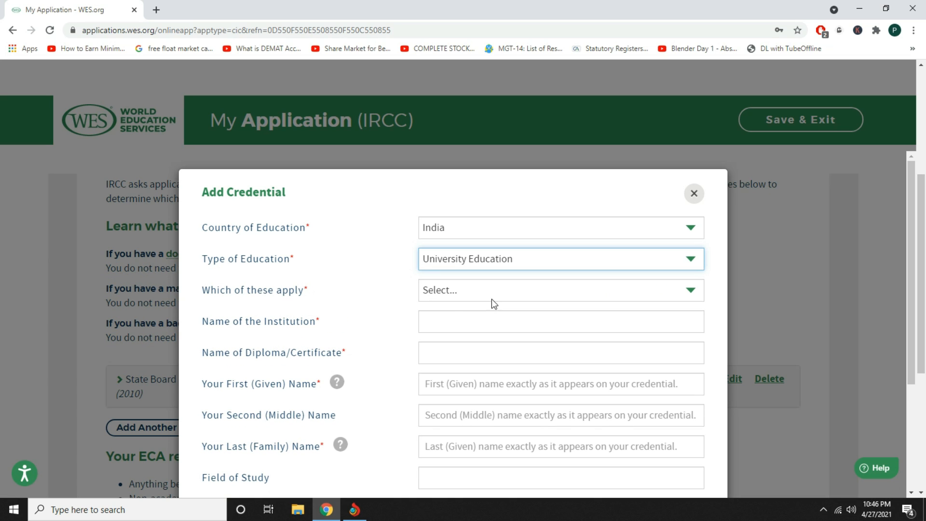
# Step: Choose Bachelor's Degree Programs, institution Anna University and diploma name Bachelor of Technology
pyautogui.click(491, 291)
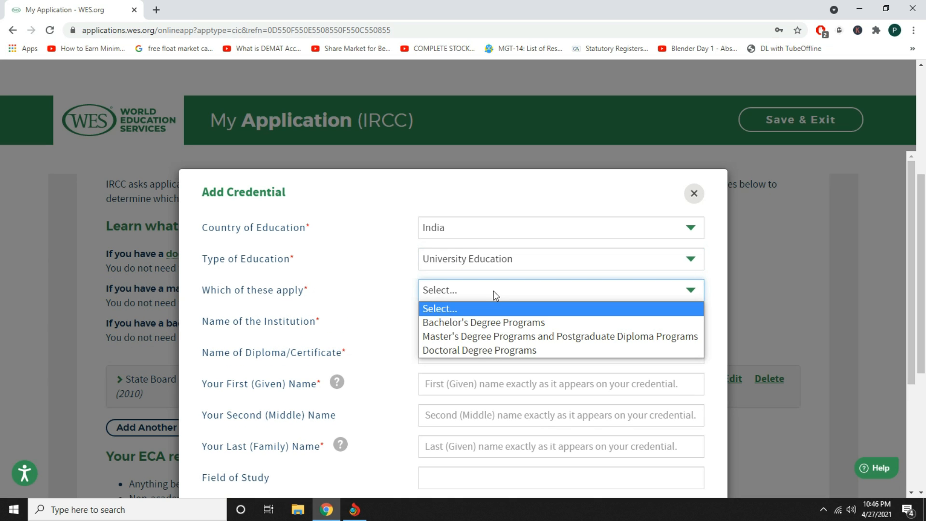
pyautogui.click(500, 324)
pyautogui.click(509, 324)
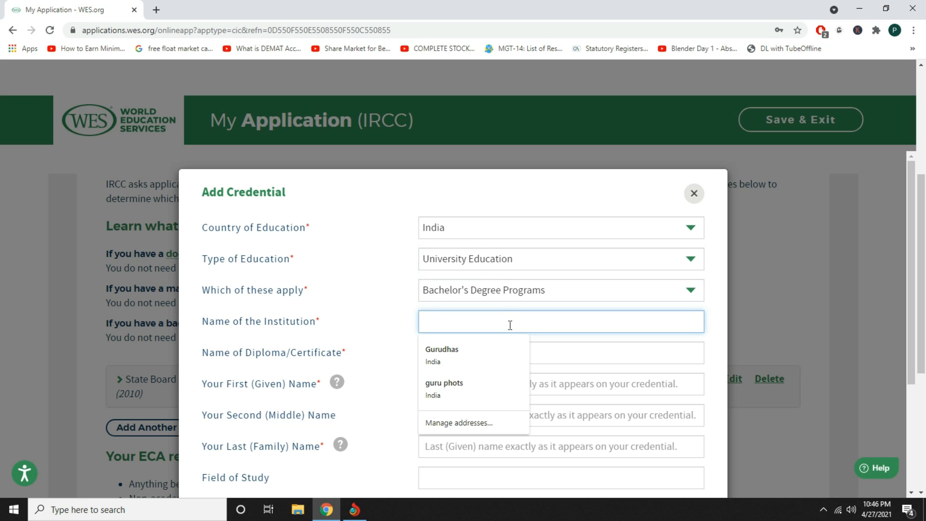
pyautogui.write('Anna')
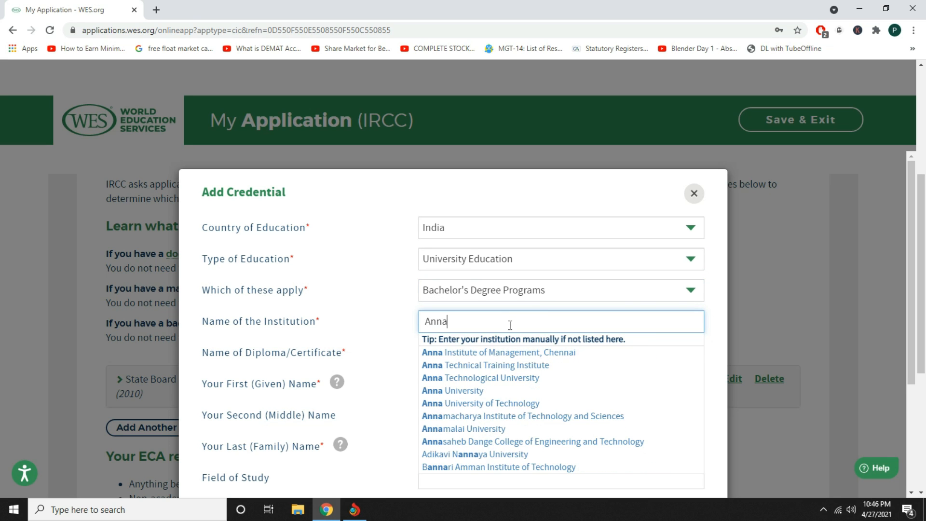
pyautogui.click(470, 390)
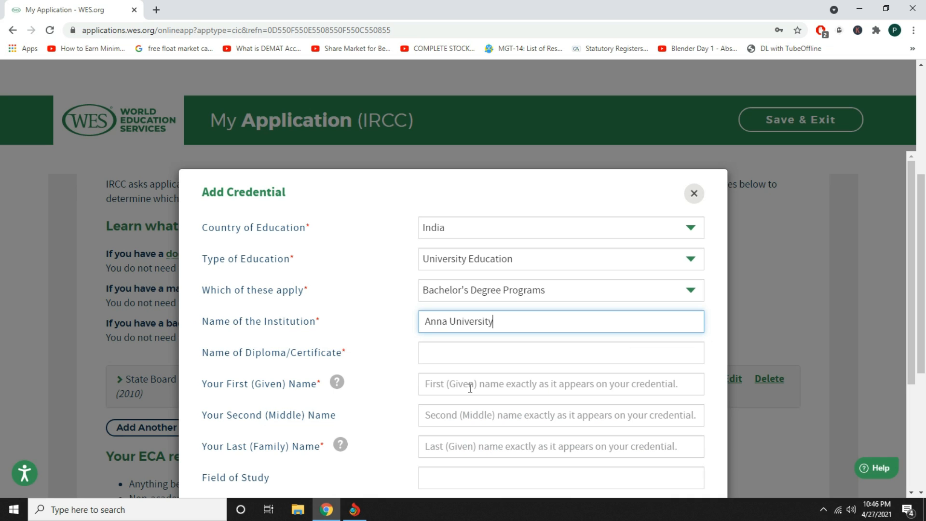
pyautogui.click(487, 351)
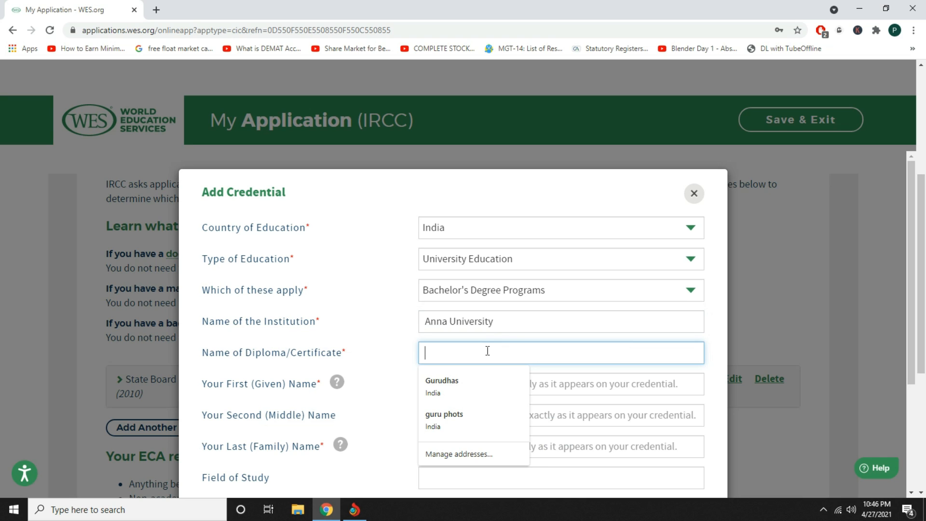
pyautogui.write('Bachelo')
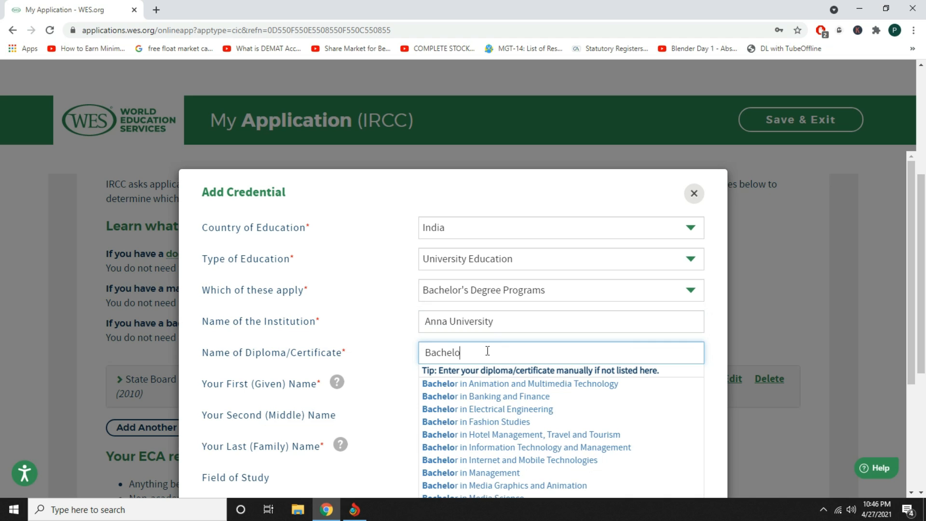
pyautogui.write('r of Te')
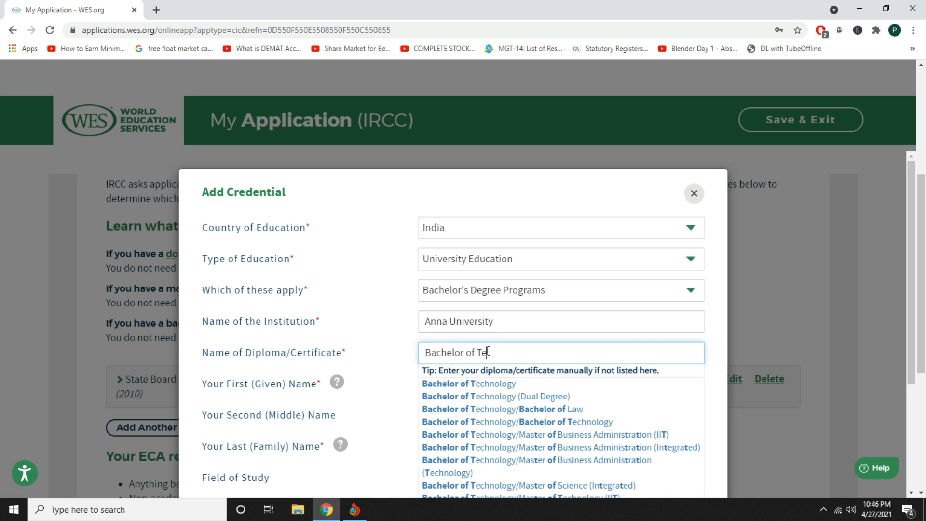
pyautogui.write('chnol')
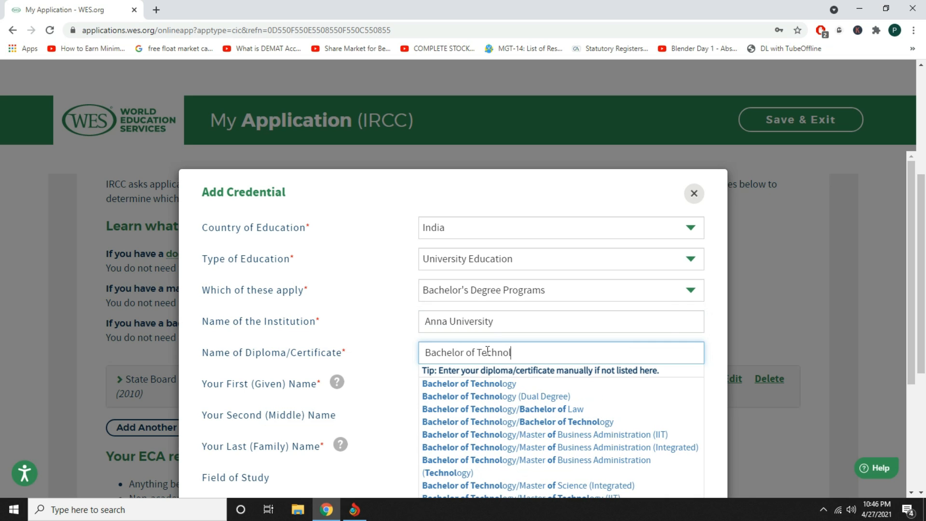
pyautogui.press('Down')
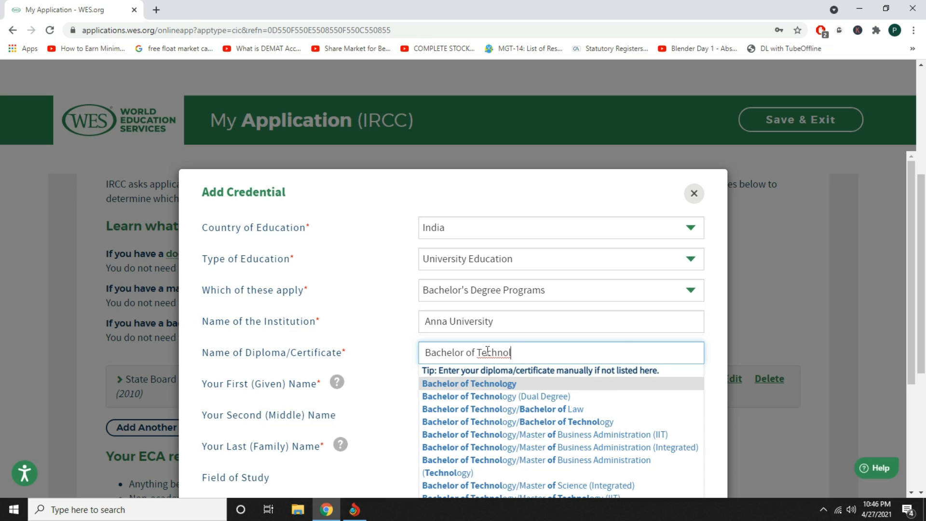
pyautogui.press('Return')
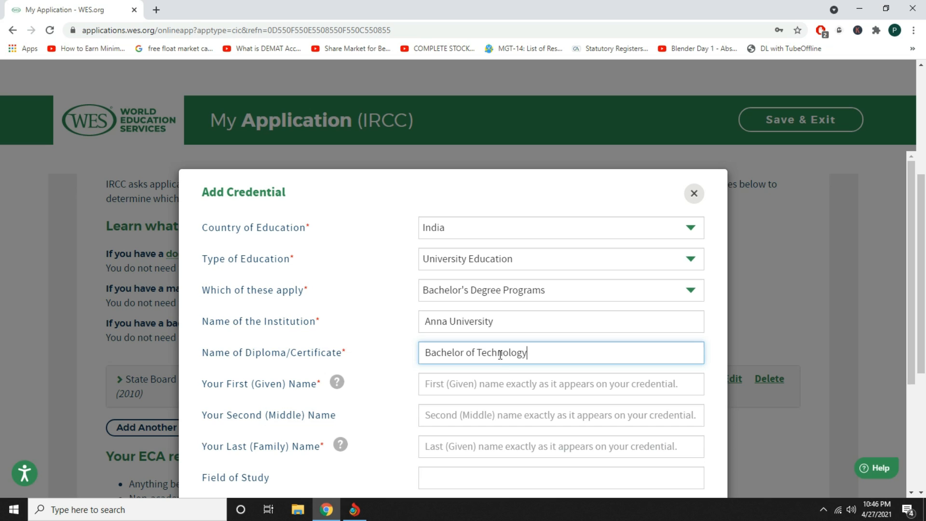
# Step: Enter the given and family names on the degree, with Information Technology as field of study
pyautogui.click(511, 381)
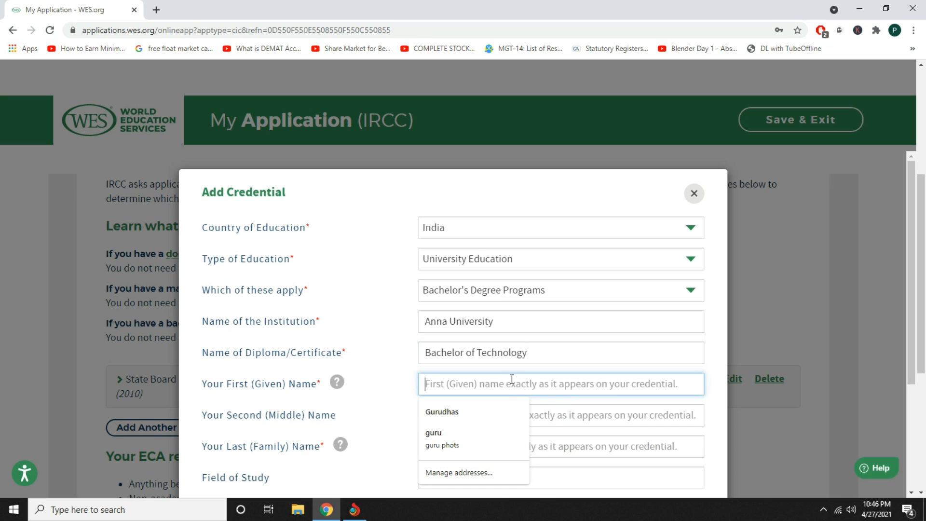
pyautogui.click(512, 378)
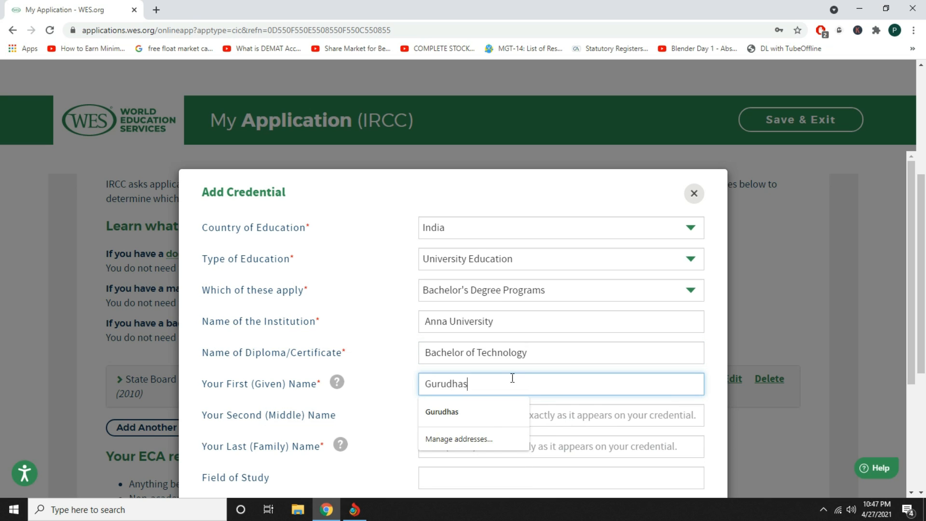
pyautogui.press('Tab')
pyautogui.press('Tab')
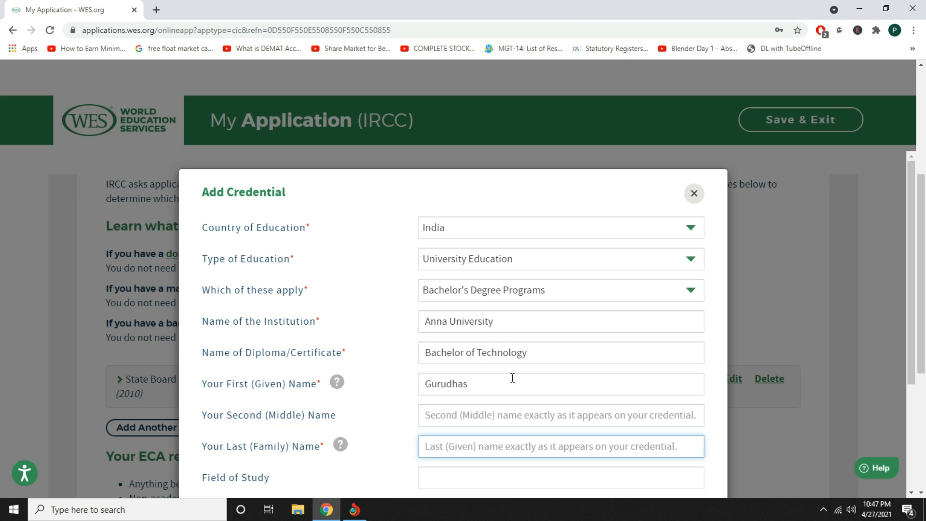
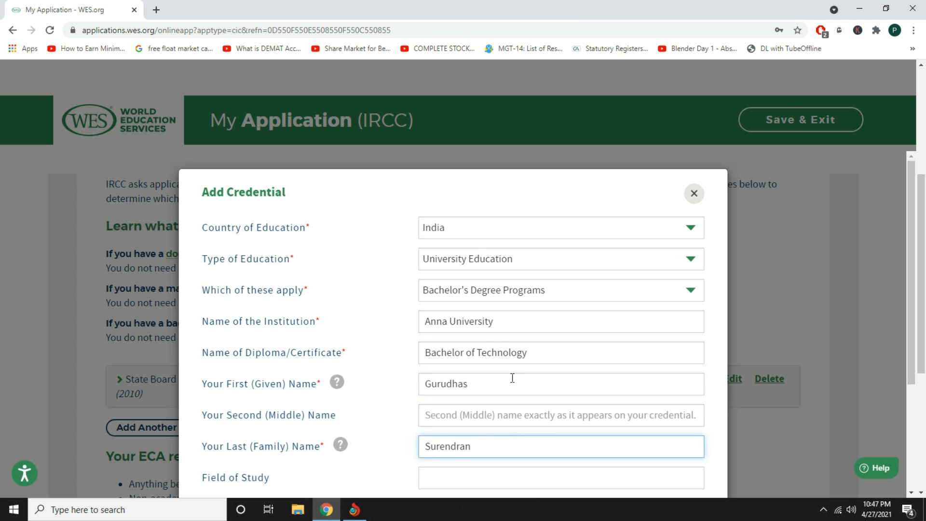
pyautogui.press('Tab')
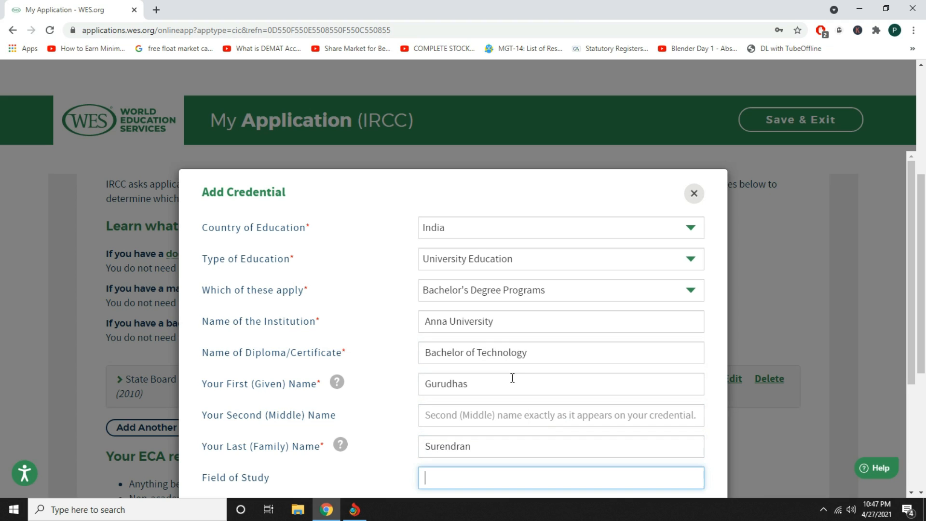
pyautogui.write('Information Technology')
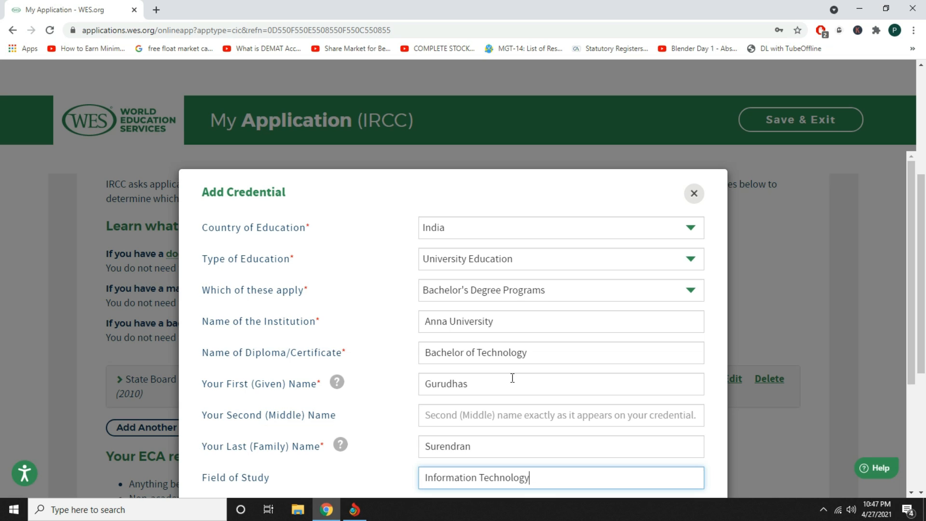
# Step: Set year awarded to 2013, years attended 2010 to 2013, and save the credential
pyautogui.scroll(-3, 512, 378)
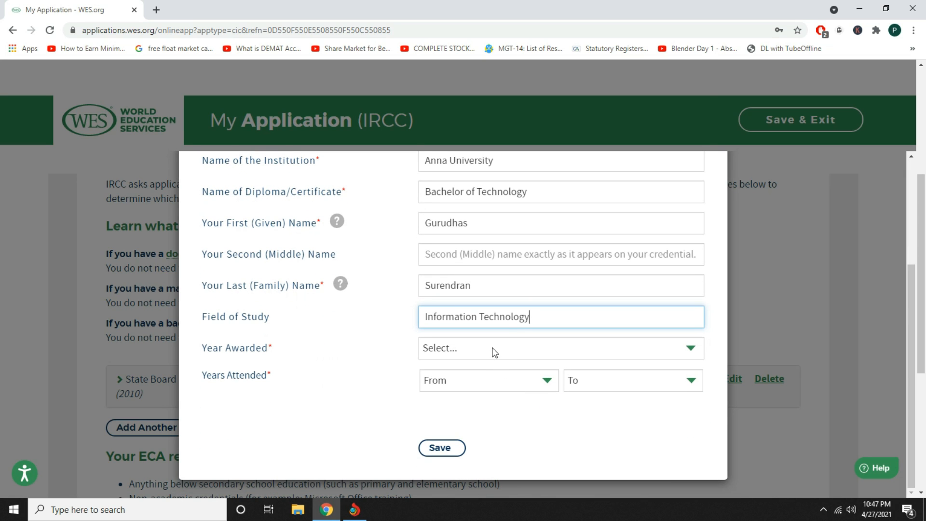
pyautogui.click(491, 350)
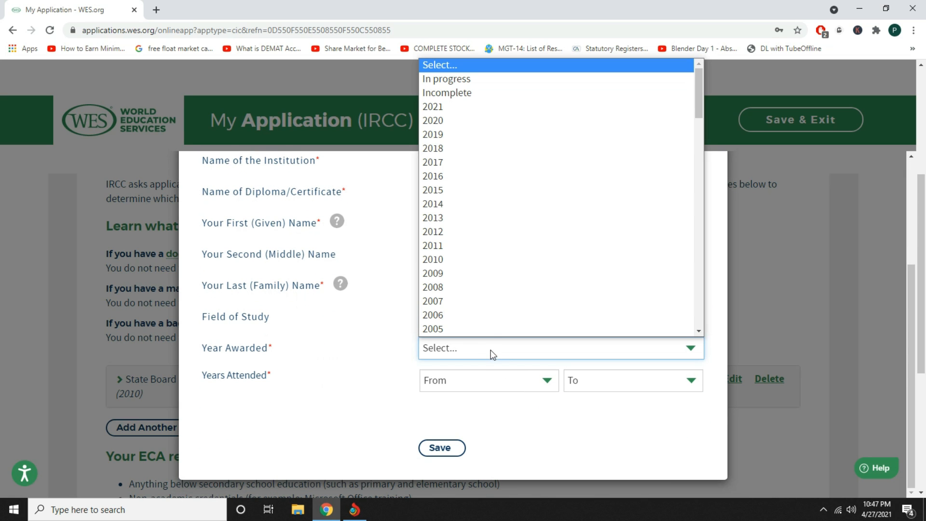
pyautogui.click(444, 218)
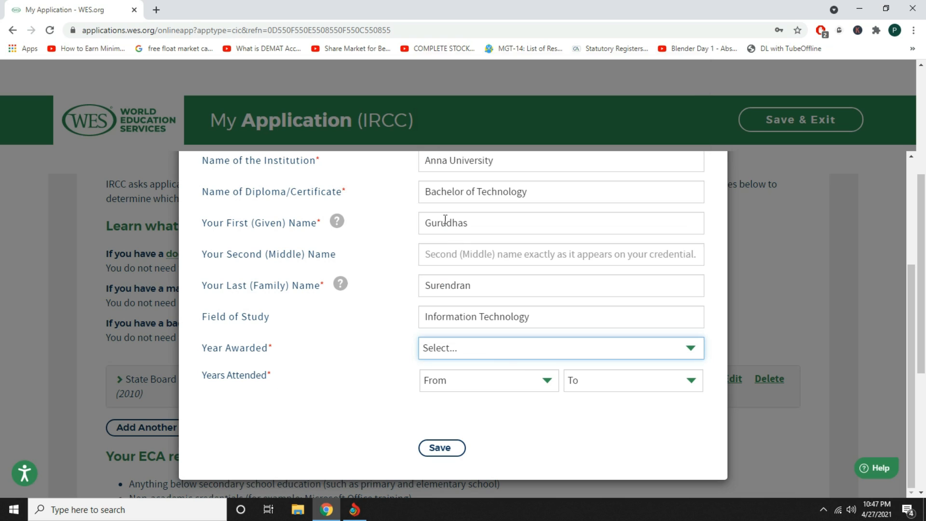
pyautogui.click(506, 376)
pyautogui.scroll(-1, 504, 357)
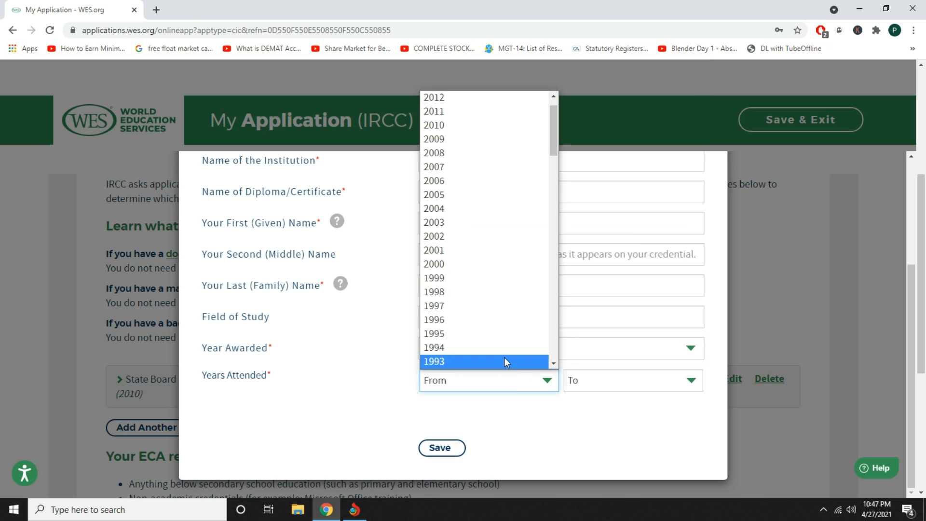
pyautogui.click(450, 125)
pyautogui.click(604, 386)
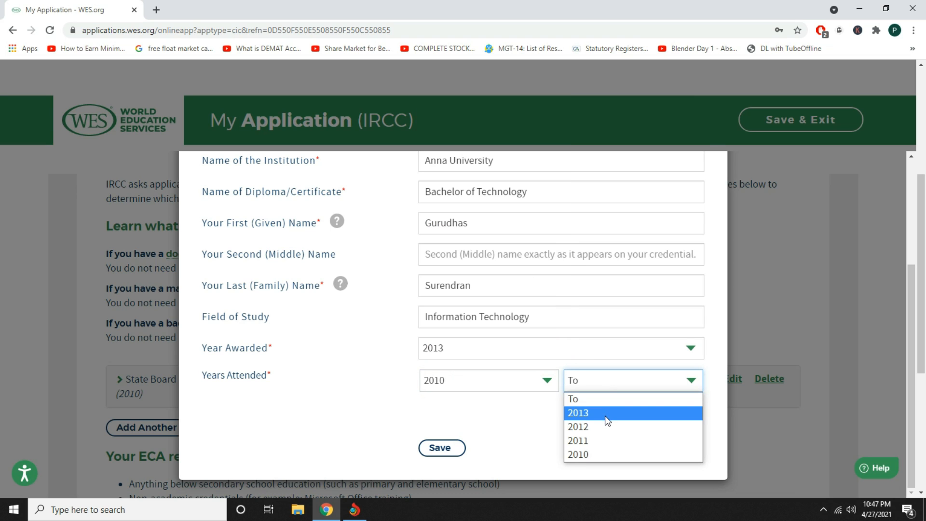
pyautogui.click(606, 413)
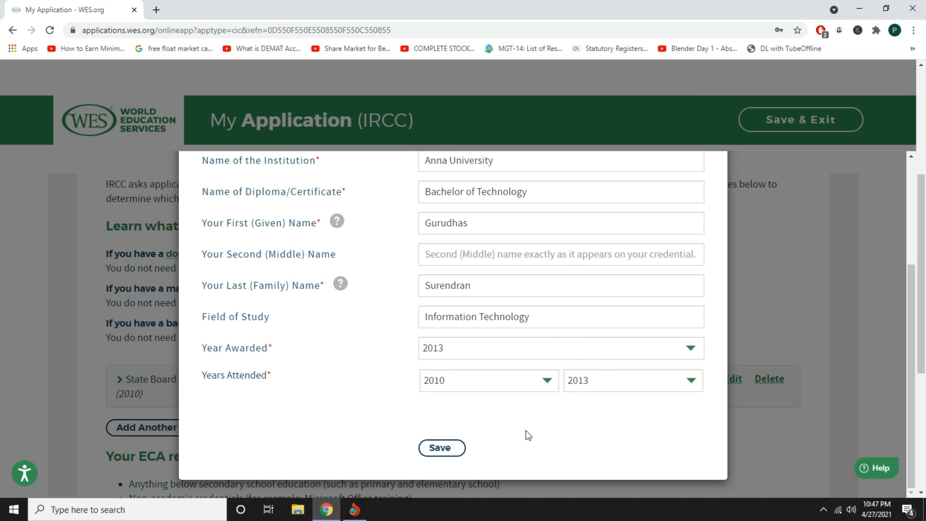
pyautogui.scroll(3, 550, 435)
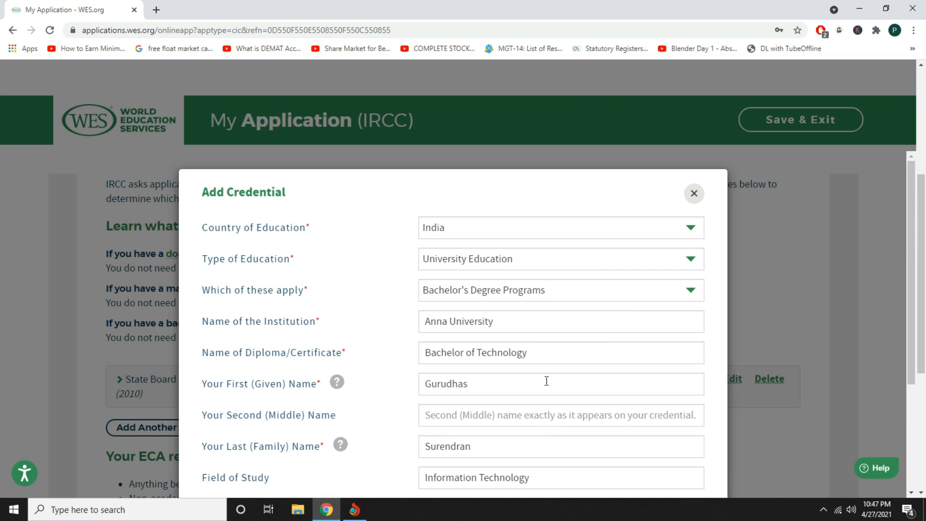
pyautogui.scroll(-3, 546, 381)
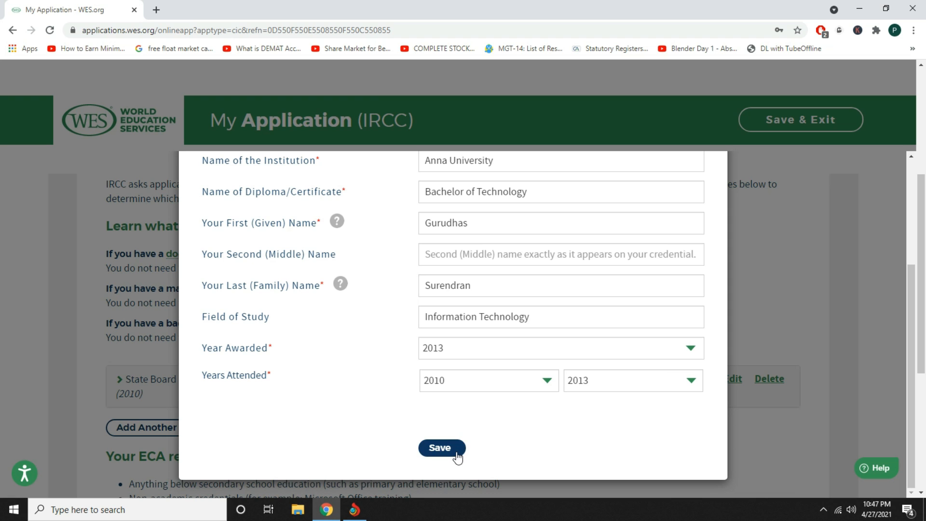
pyautogui.click(456, 453)
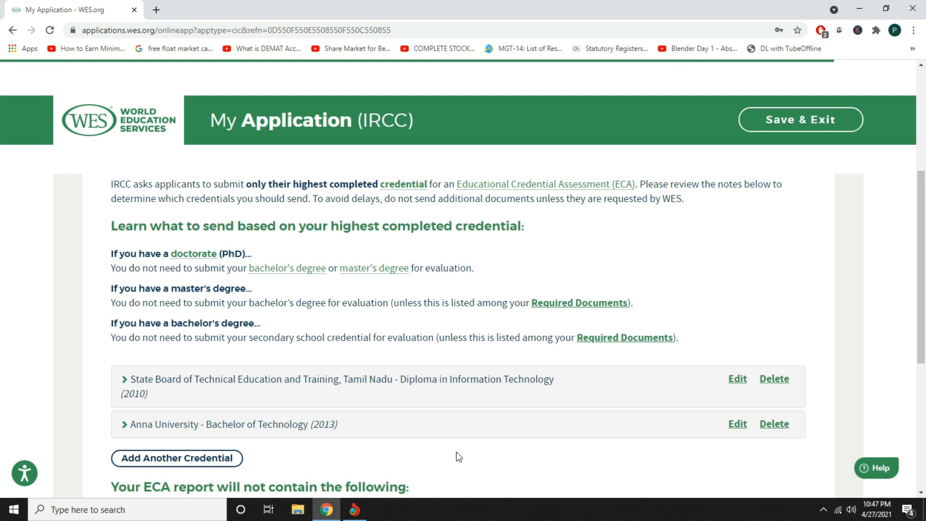
pyautogui.scroll(-1, 453, 449)
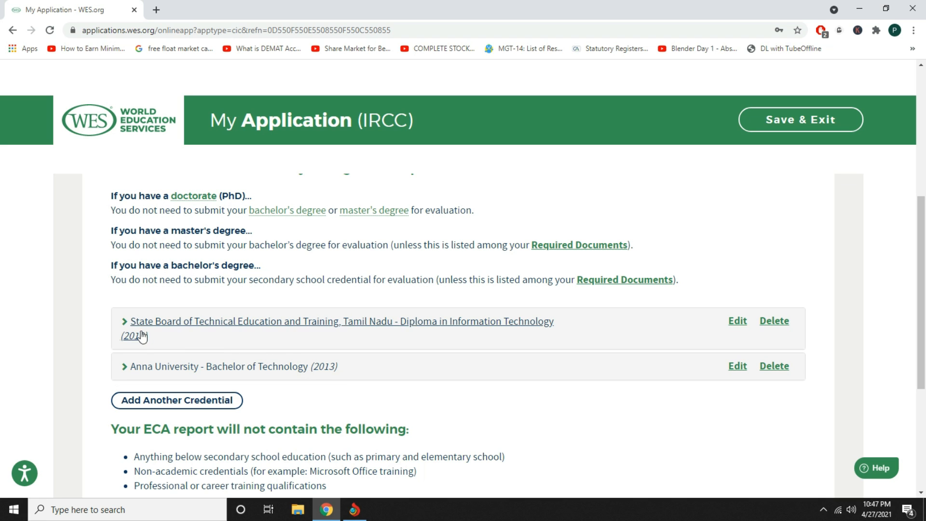
pyautogui.scroll(4, 375, 392)
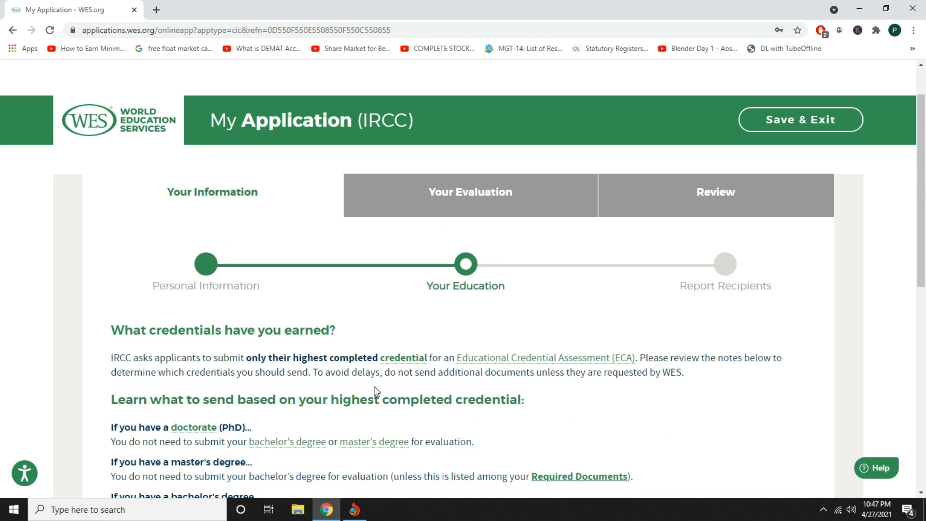
pyautogui.scroll(-7, 386, 404)
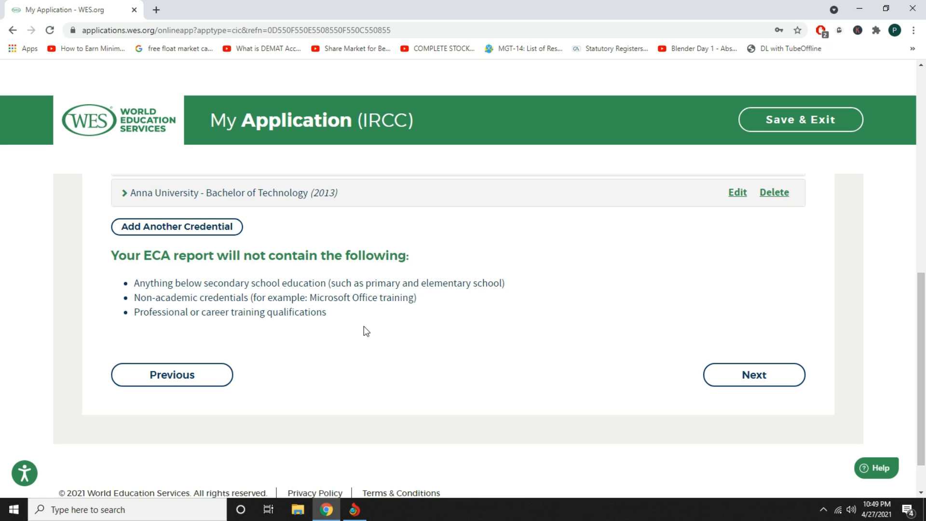
# Step: Continue to Report Recipients and review the delivery address and IRCC recipient
pyautogui.click(737, 386)
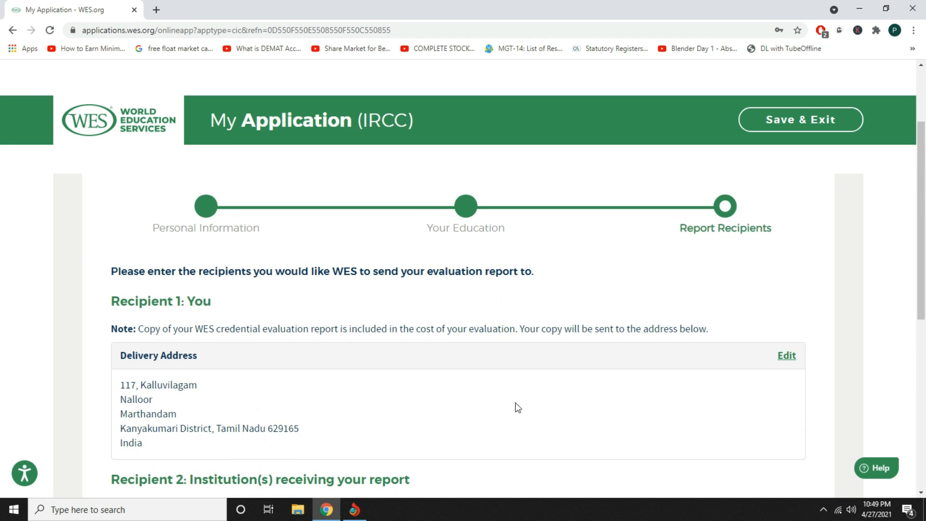
pyautogui.scroll(-1, 134, 352)
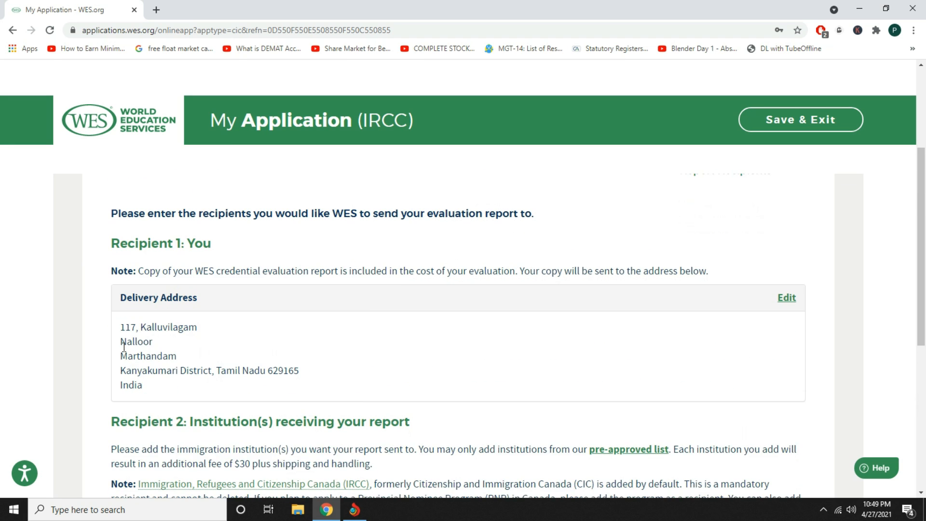
pyautogui.moveTo(123, 329); pyautogui.dragTo(154, 383)
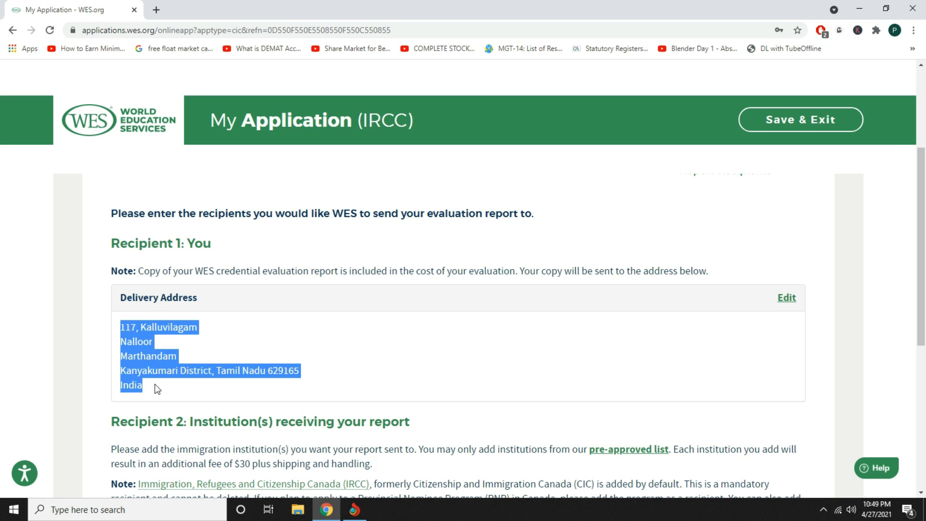
pyautogui.scroll(-3, 156, 389)
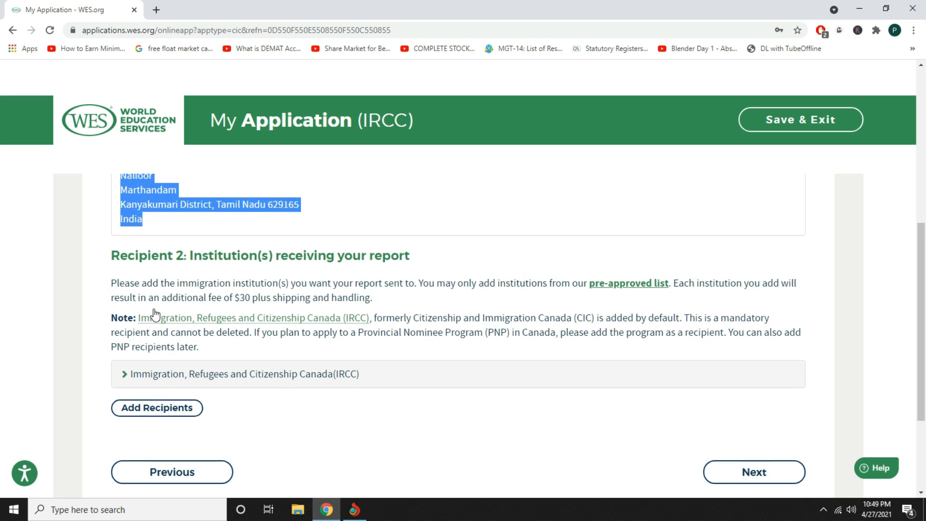
pyautogui.scroll(3, 155, 328)
pyautogui.click(169, 264)
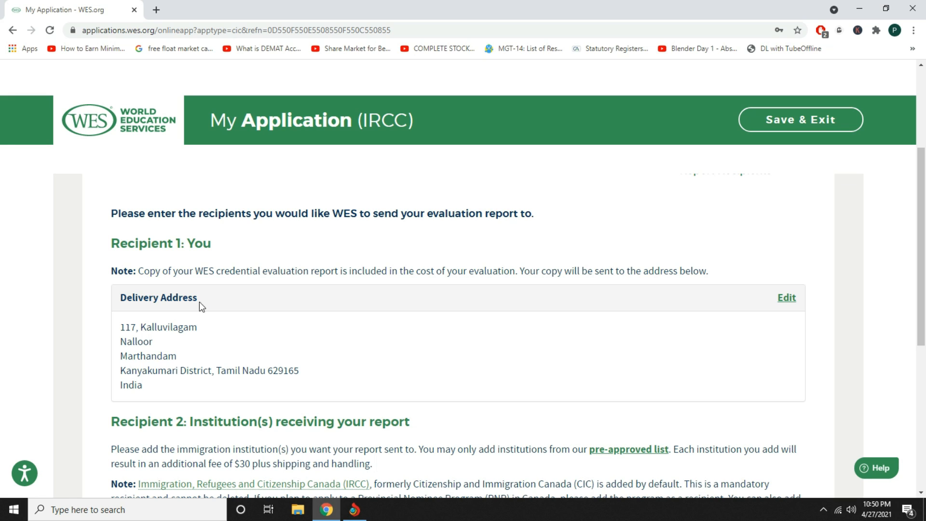
pyautogui.moveTo(120, 326); pyautogui.dragTo(164, 392)
pyautogui.click(196, 382)
pyautogui.scroll(-2, 196, 382)
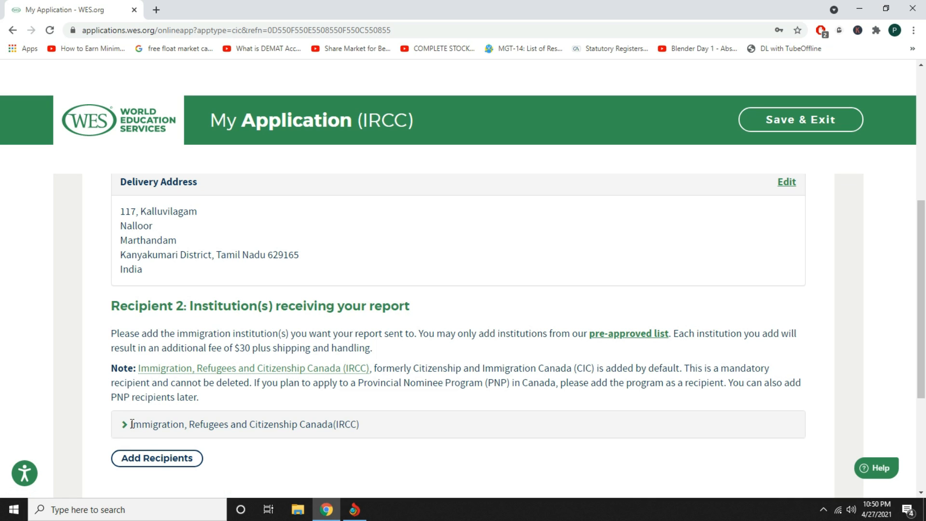
pyautogui.scroll(-2, 303, 426)
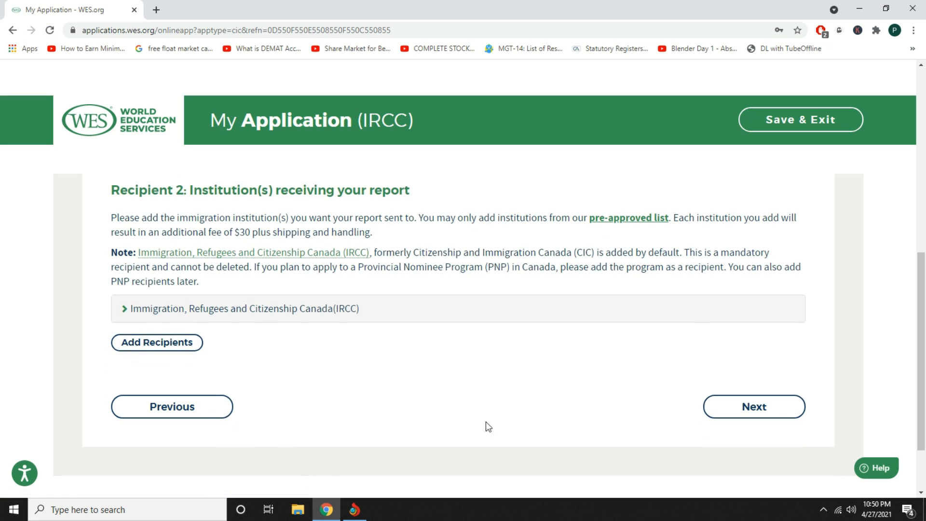
# Step: Review the $220.00 Educational Credential Assessment Package on Evaluation Type, then continue to delivery options
pyautogui.click(745, 419)
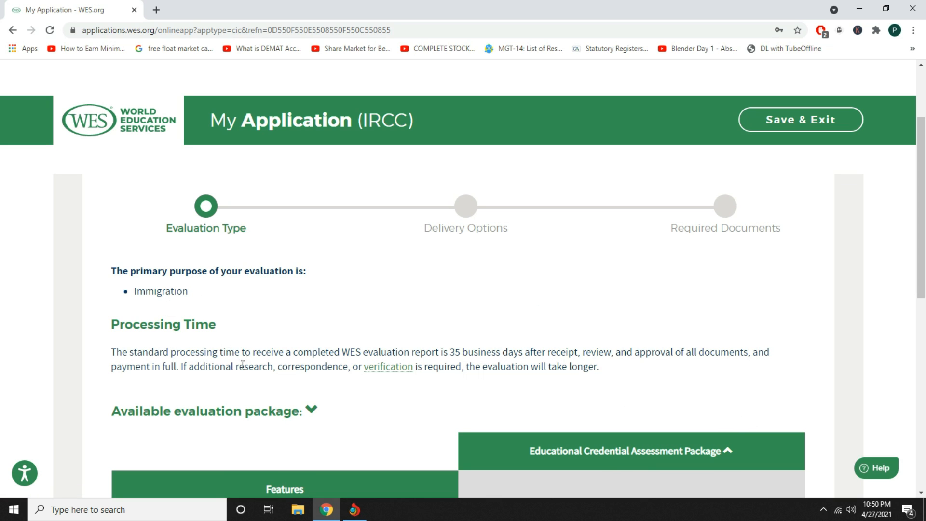
pyautogui.scroll(-3, 250, 371)
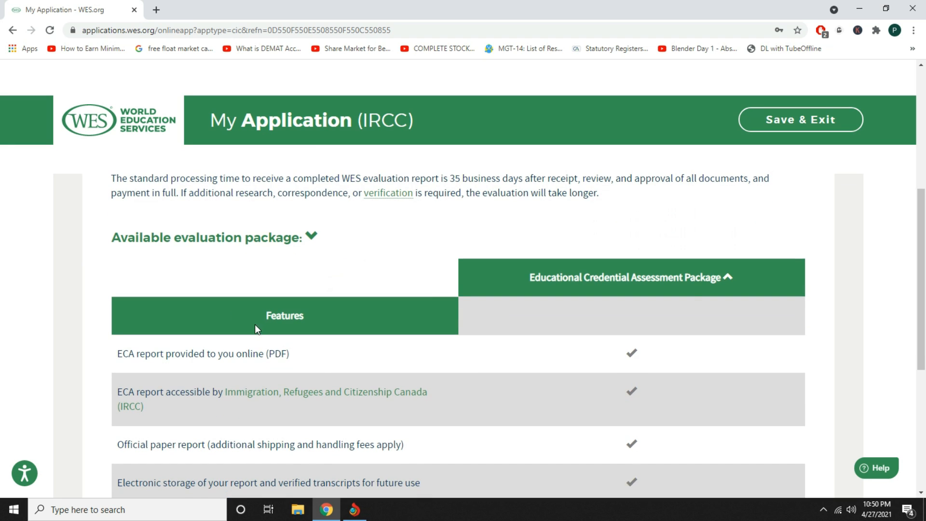
pyautogui.scroll(-3, 393, 419)
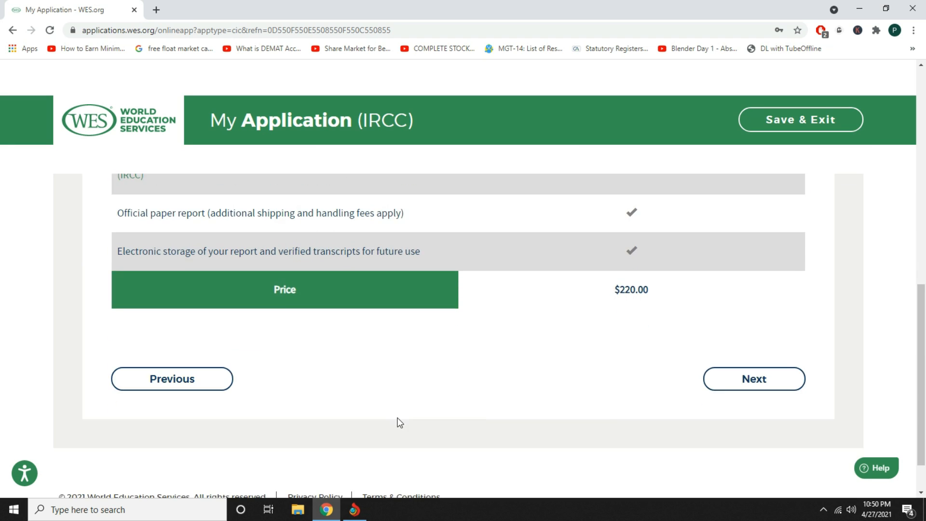
pyautogui.scroll(4, 376, 404)
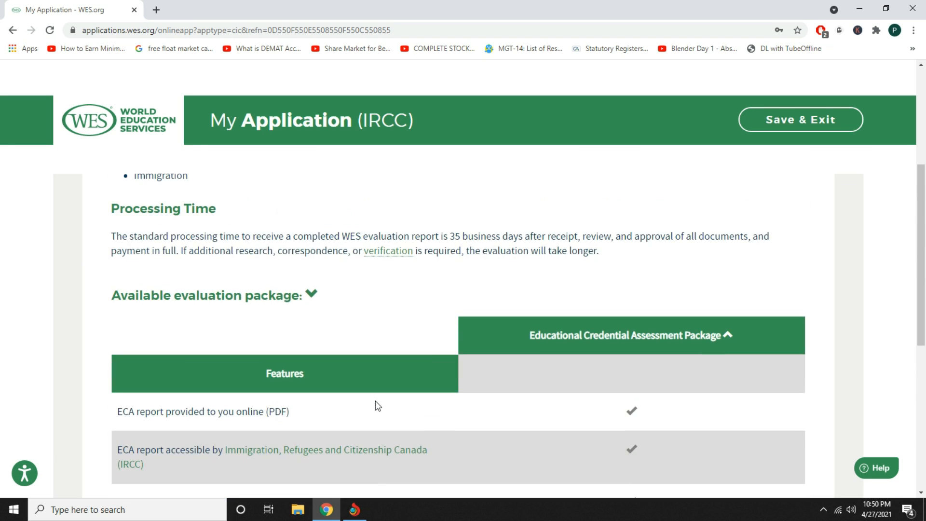
pyautogui.scroll(-1, 376, 404)
pyautogui.scroll(-4, 375, 401)
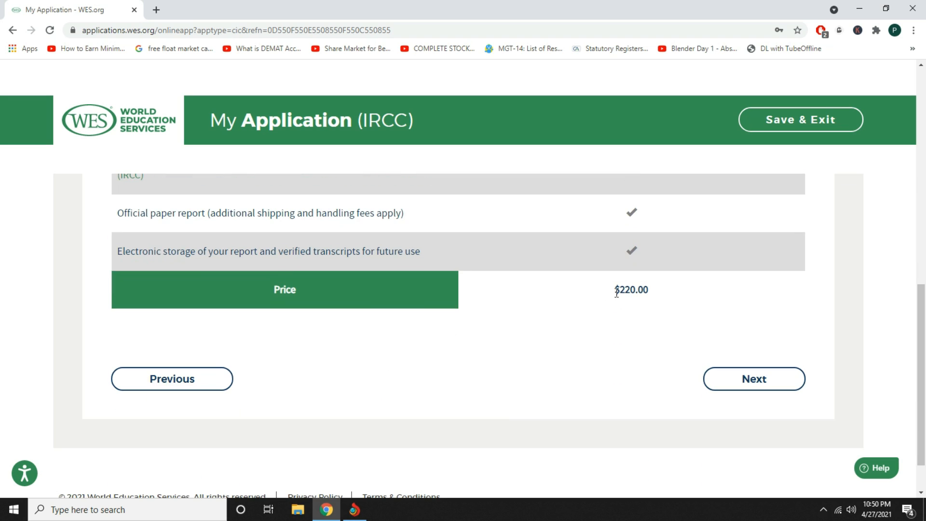
pyautogui.scroll(2, 512, 360)
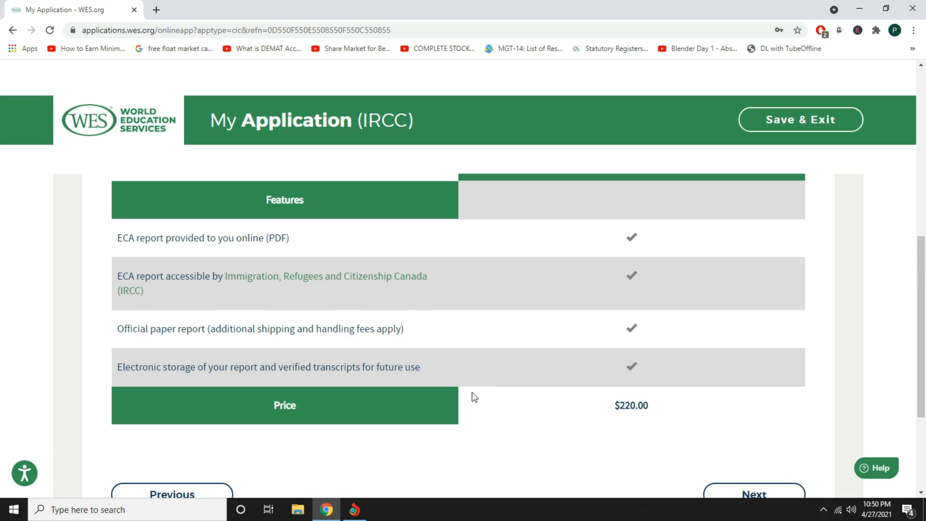
pyautogui.scroll(-1, 457, 398)
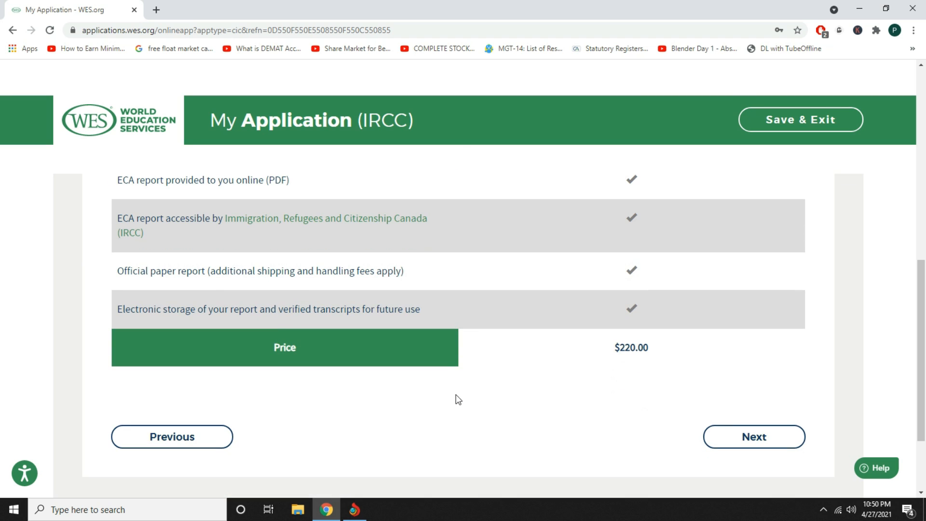
pyautogui.click(721, 440)
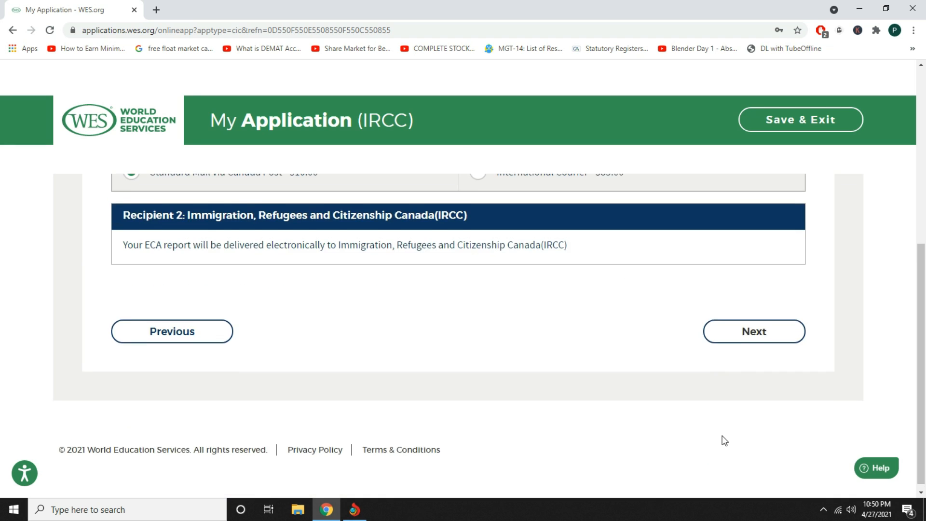
# Step: Keep Standard Mail via Canada Post ($10.00) as delivery for Recipient 1's own copy
pyautogui.scroll(1, 724, 440)
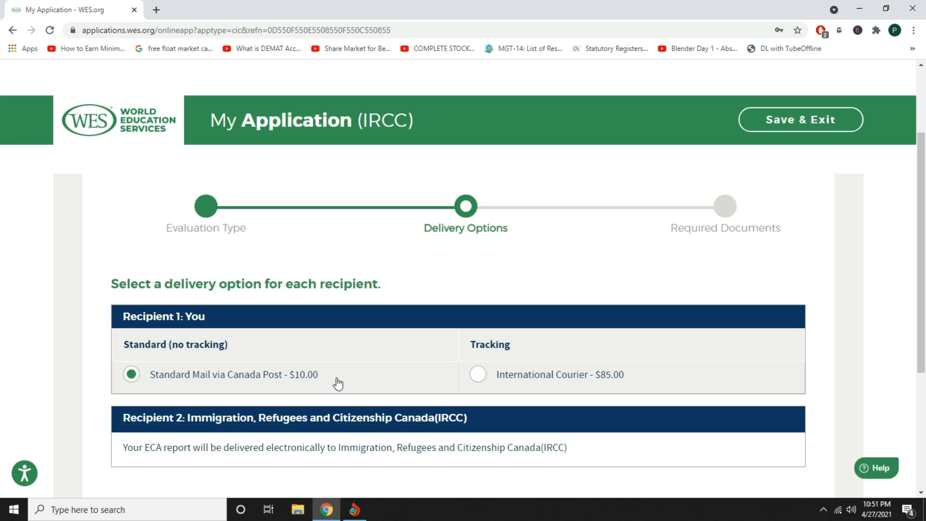
pyautogui.click(479, 378)
pyautogui.click(247, 375)
pyautogui.scroll(-1, 247, 376)
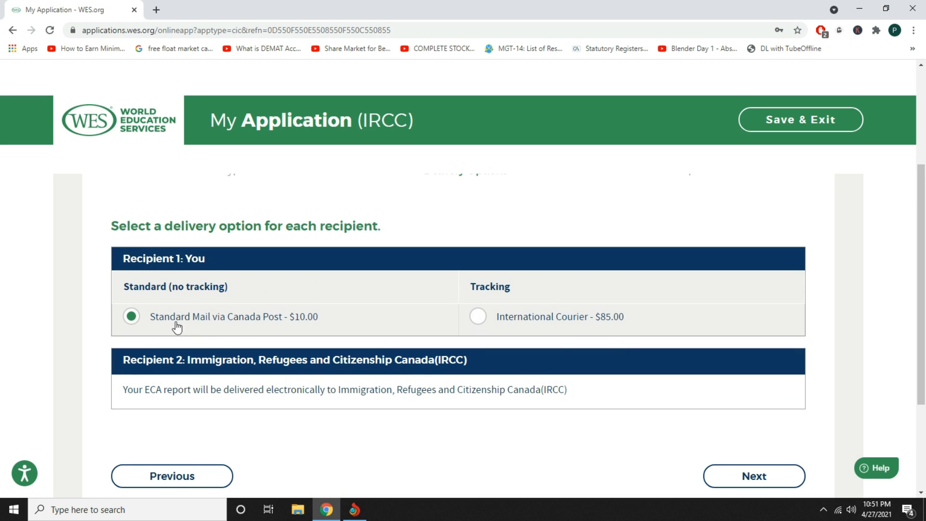
pyautogui.scroll(1, 242, 335)
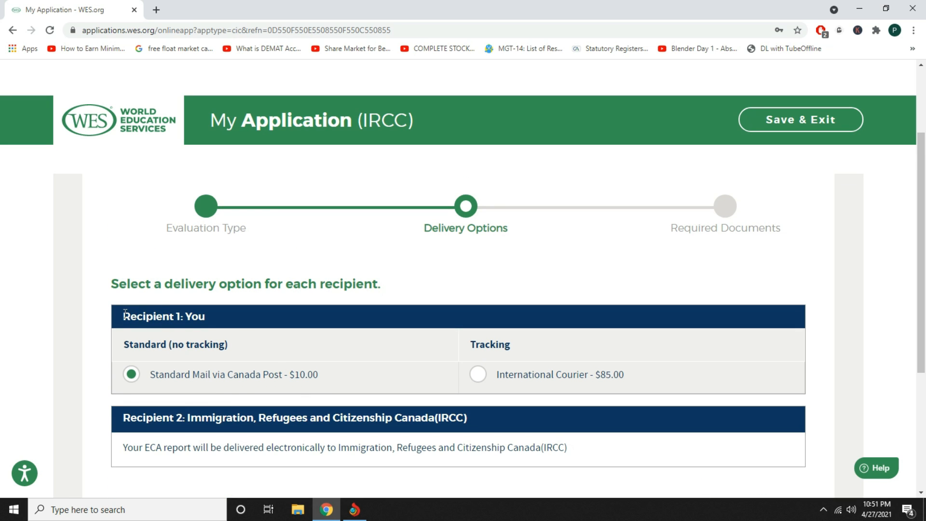
pyautogui.moveTo(125, 316); pyautogui.dragTo(218, 330)
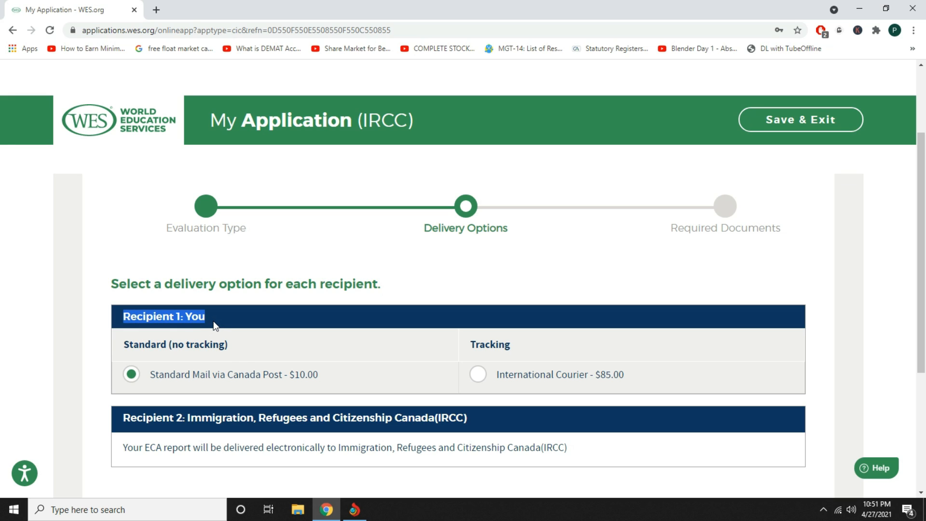
pyautogui.click(214, 325)
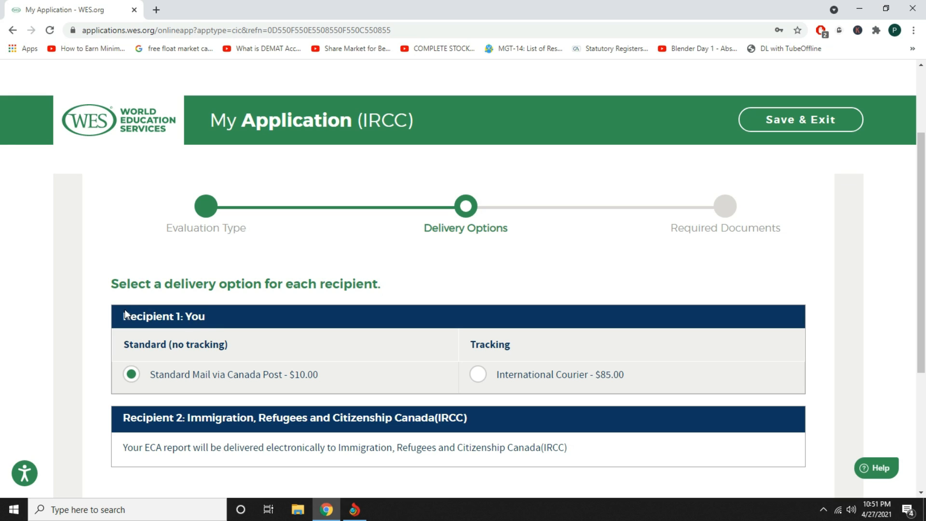
pyautogui.moveTo(123, 316); pyautogui.dragTo(212, 321)
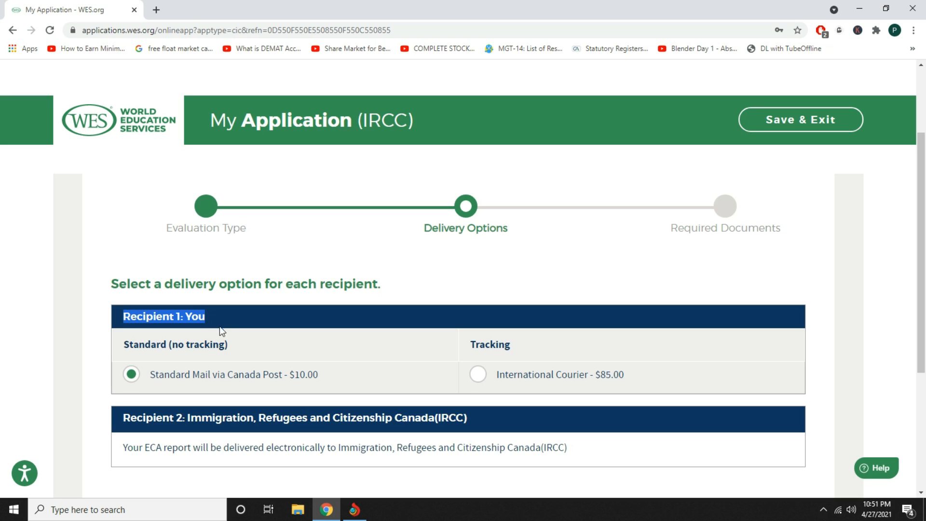
pyautogui.scroll(-1, 219, 326)
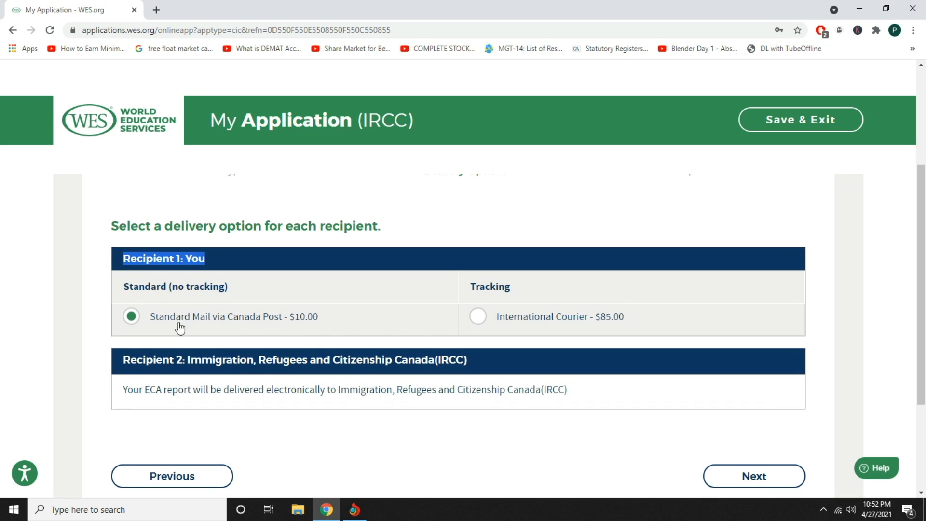
pyautogui.click(132, 320)
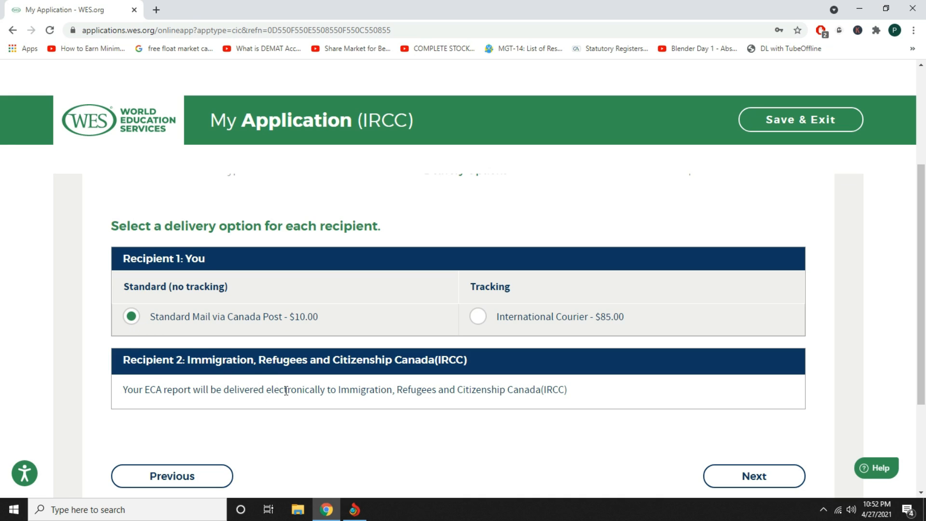
# Step: Submit the delivery choice and review the Required Documents Checklist heading
pyautogui.click(739, 477)
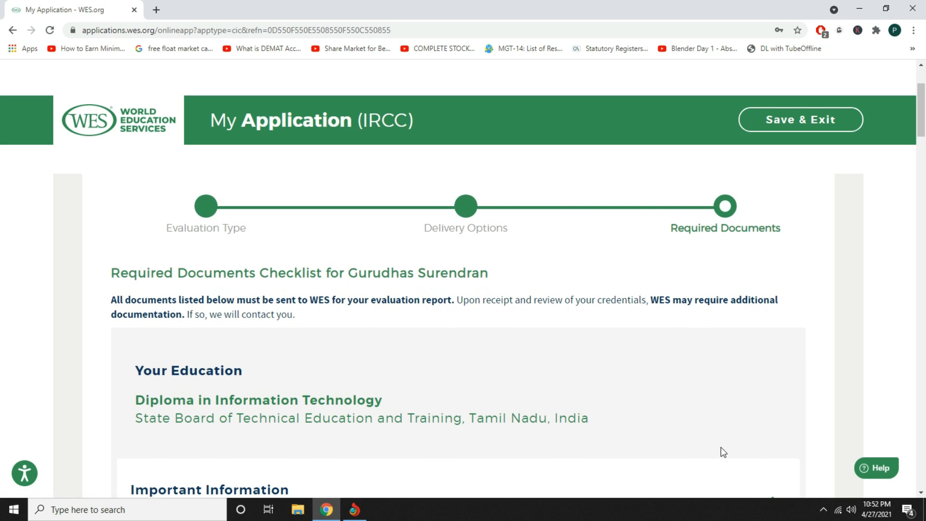
pyautogui.scroll(-4, 723, 452)
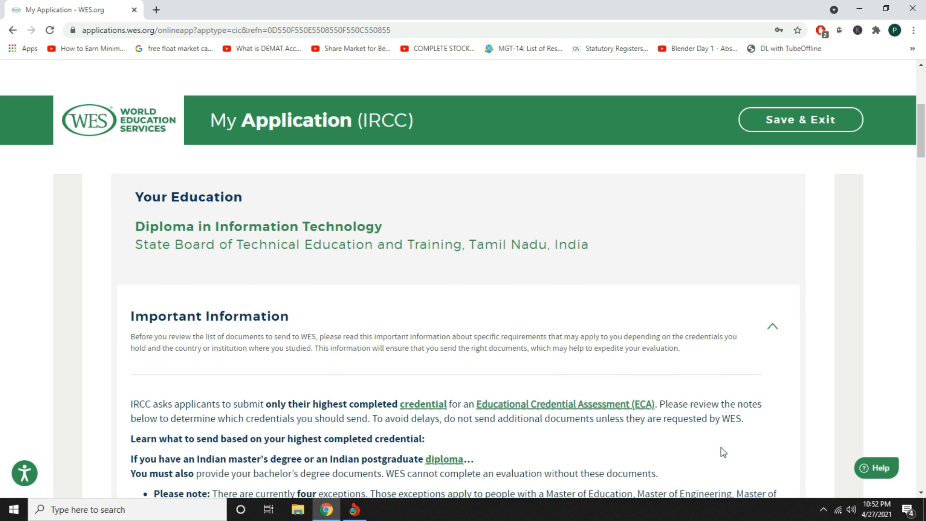
pyautogui.scroll(7, 723, 451)
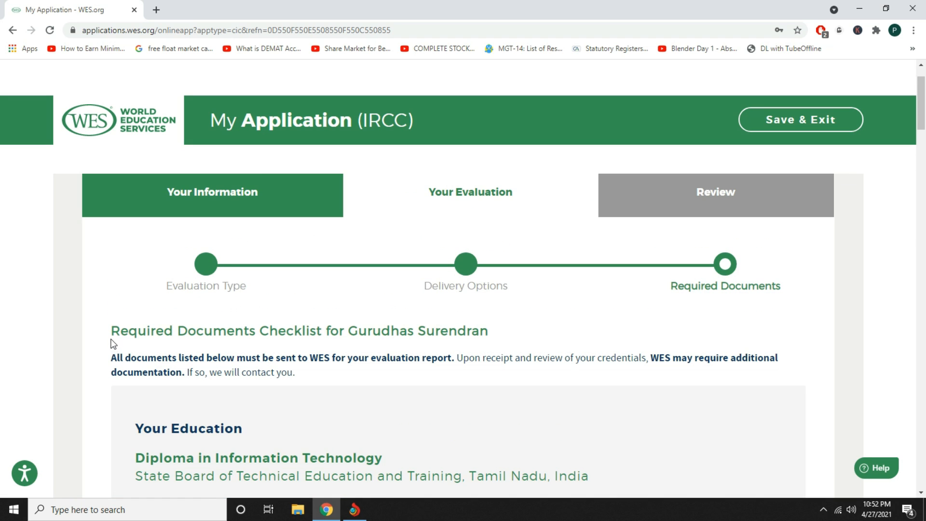
pyautogui.scroll(-3, 124, 340)
pyautogui.scroll(2, 147, 334)
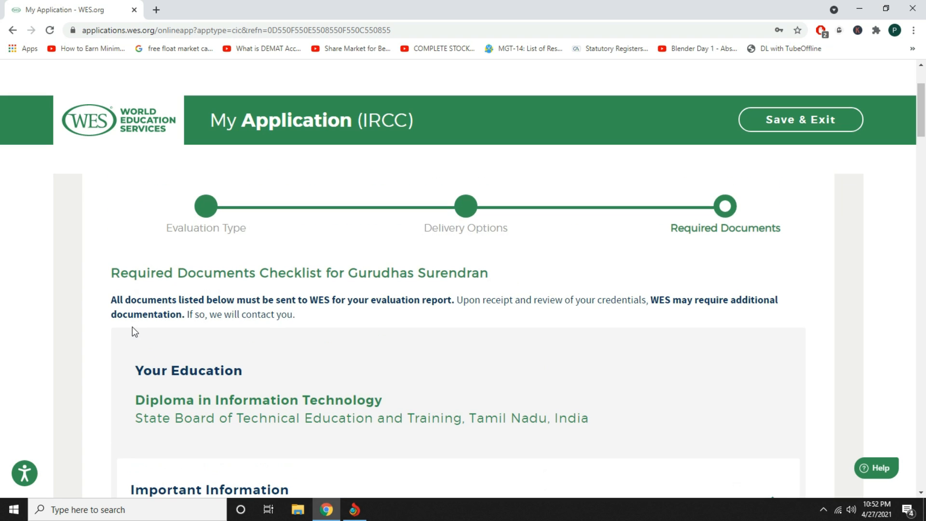
pyautogui.moveTo(110, 278); pyautogui.dragTo(323, 282)
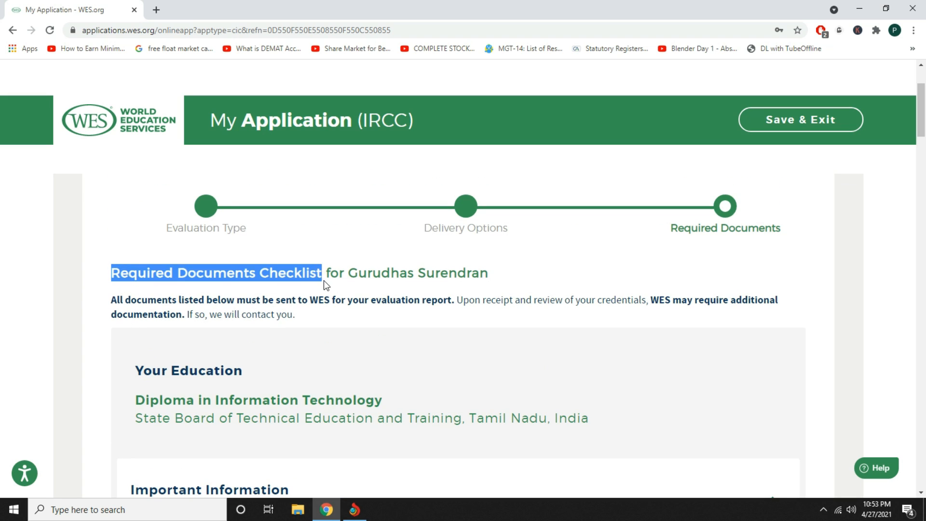
# Step: Review the requirements for the Diploma in Information Technology and Bachelor of Technology credentials
pyautogui.scroll(-1, 302, 314)
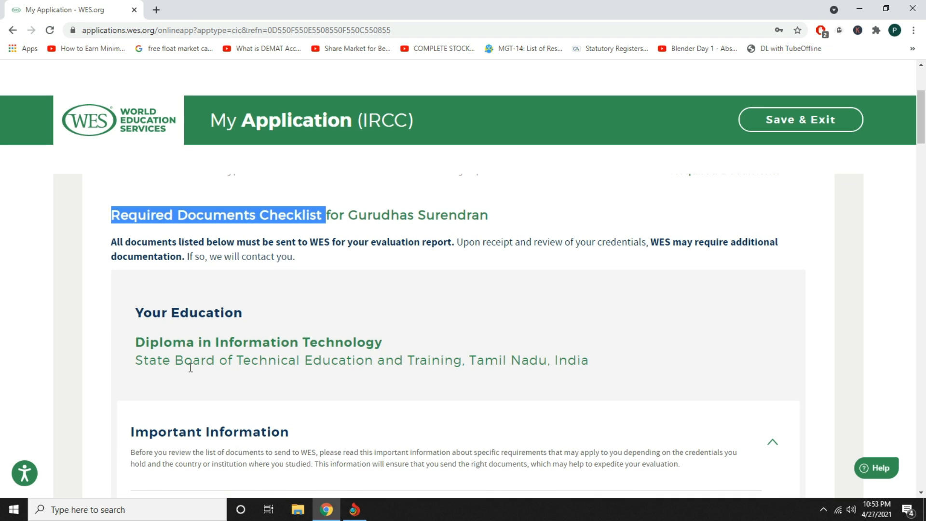
pyautogui.moveTo(135, 343); pyautogui.dragTo(380, 341)
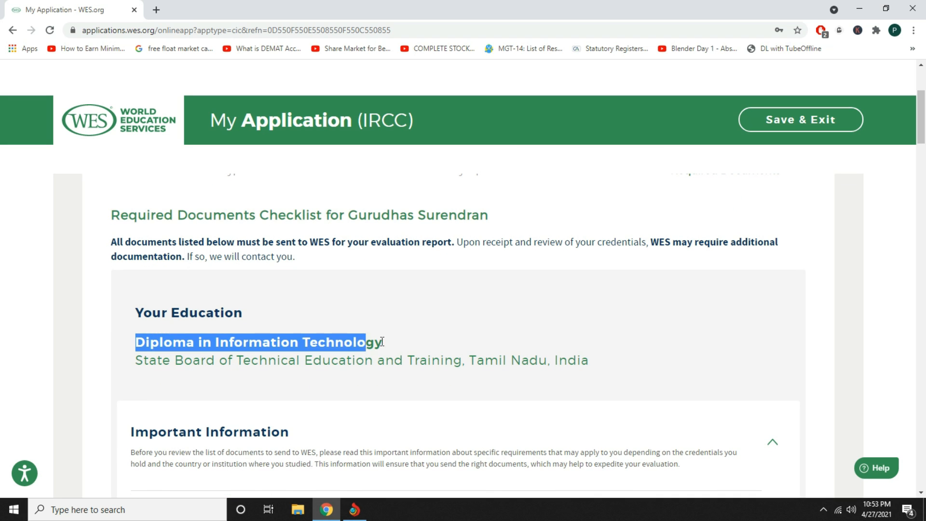
pyautogui.scroll(-10, 384, 355)
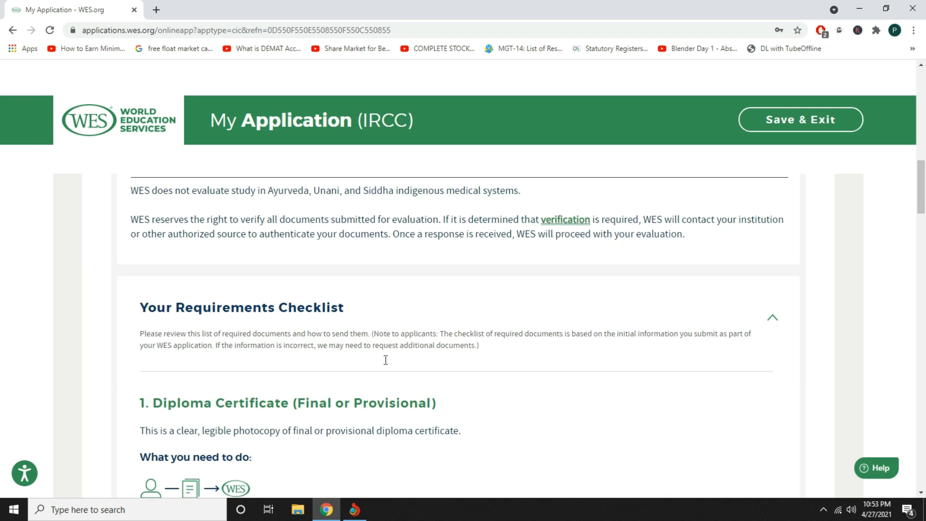
pyautogui.scroll(-1, 378, 361)
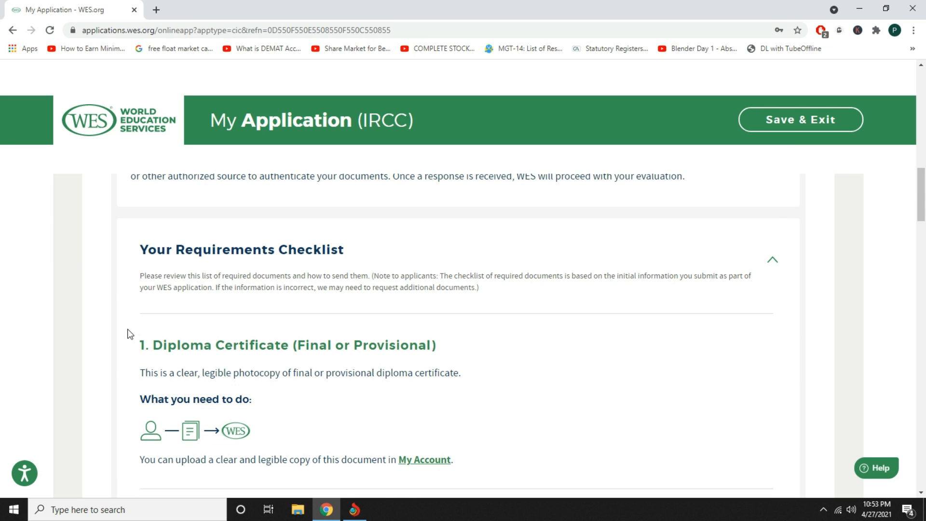
pyautogui.scroll(-10, 161, 352)
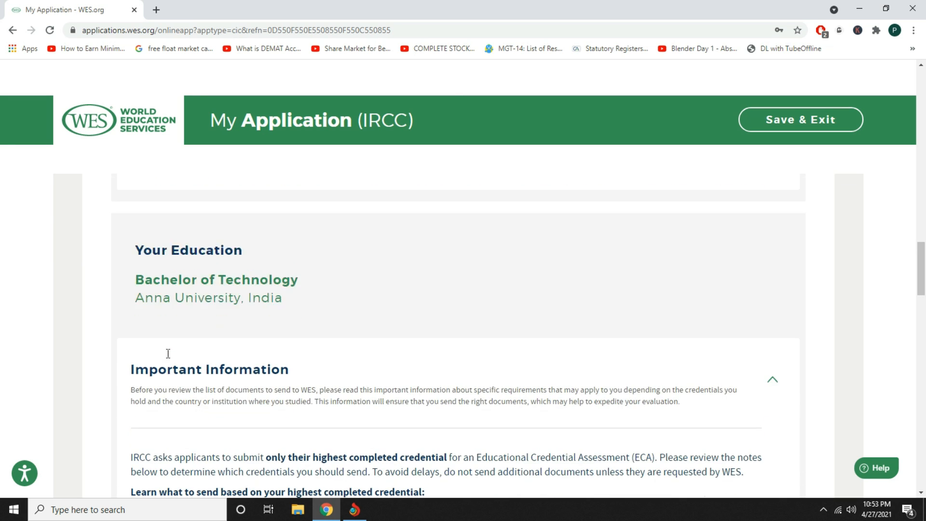
pyautogui.scroll(-1, 164, 337)
pyautogui.moveTo(134, 261); pyautogui.dragTo(310, 264)
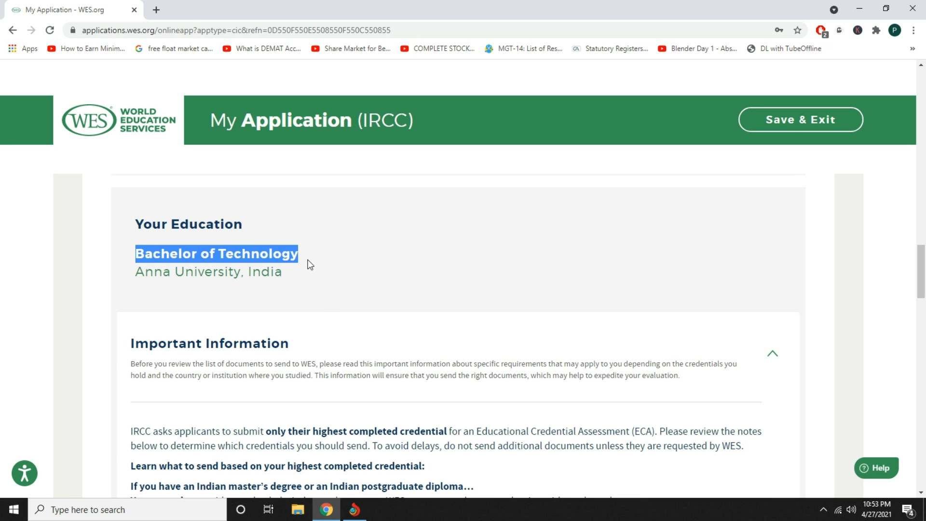
pyautogui.click(323, 306)
# Step: Scroll through the checklist's Your Education and Important Information notes
pyautogui.scroll(-1, 324, 309)
pyautogui.scroll(3, 327, 312)
pyautogui.scroll(-15, 325, 311)
pyautogui.scroll(5, 326, 310)
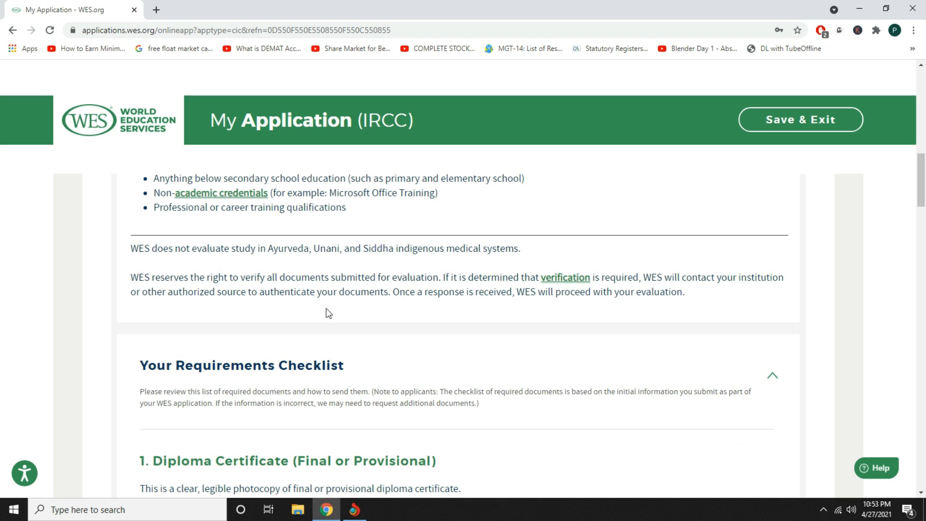
pyautogui.scroll(5, 327, 311)
pyautogui.scroll(10, 326, 311)
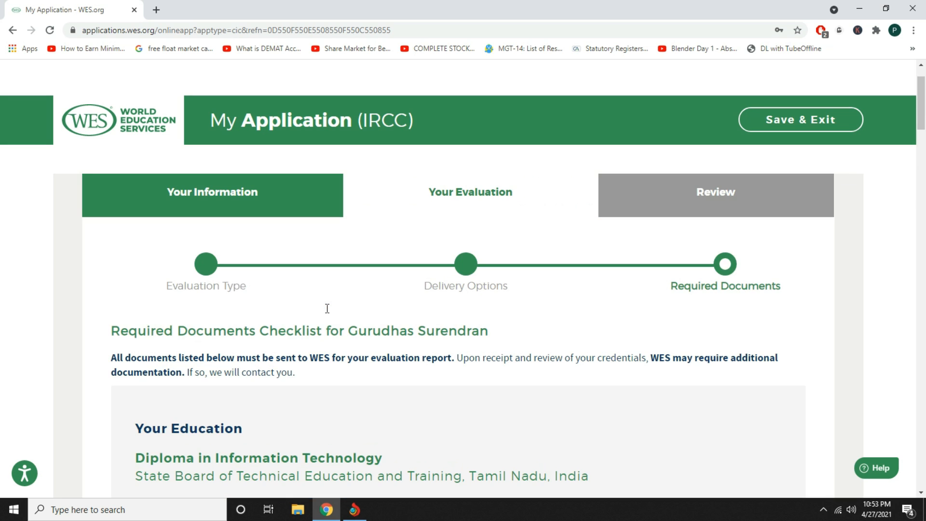
pyautogui.scroll(-3, 295, 356)
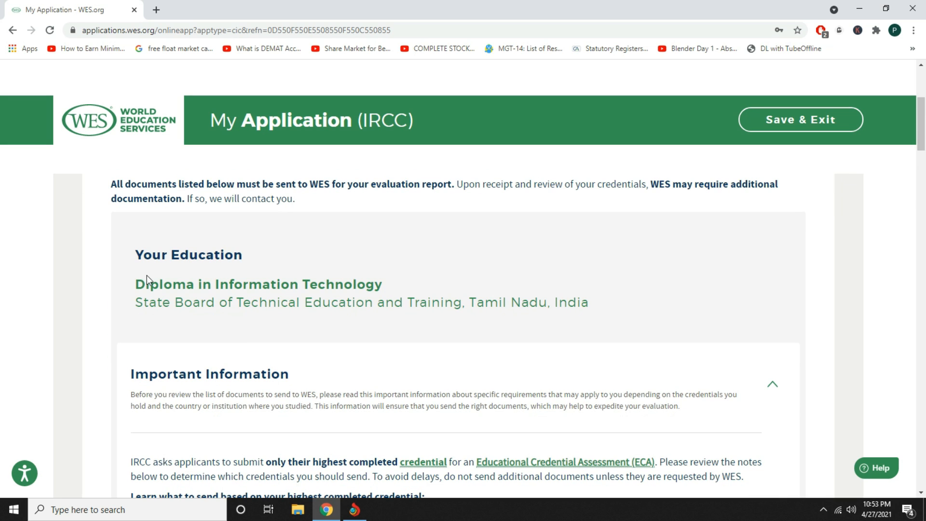
pyautogui.scroll(-6, 331, 327)
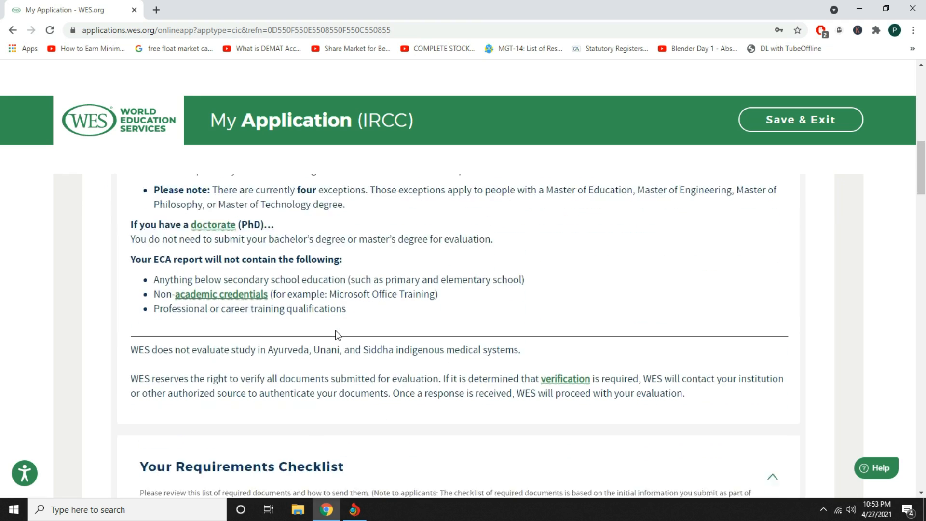
pyautogui.scroll(-12, 336, 337)
pyautogui.scroll(18, 341, 359)
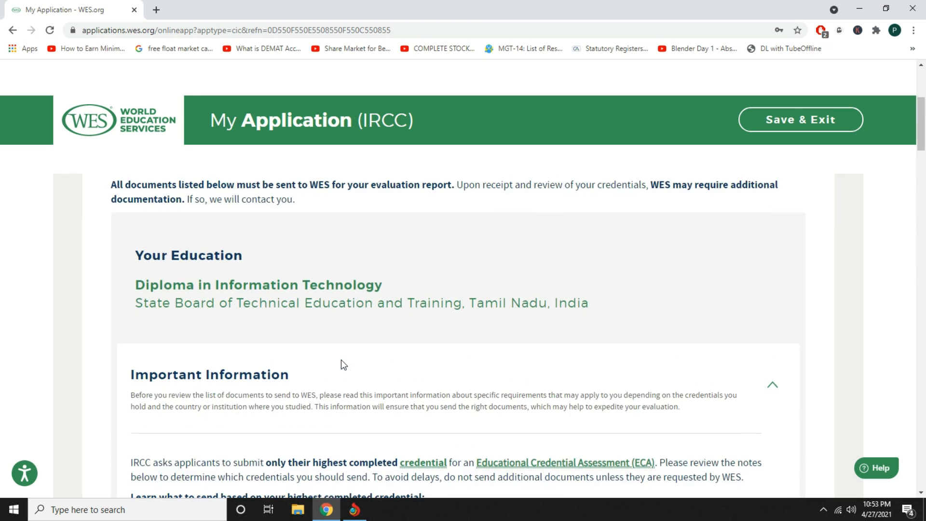
pyautogui.scroll(1, 340, 359)
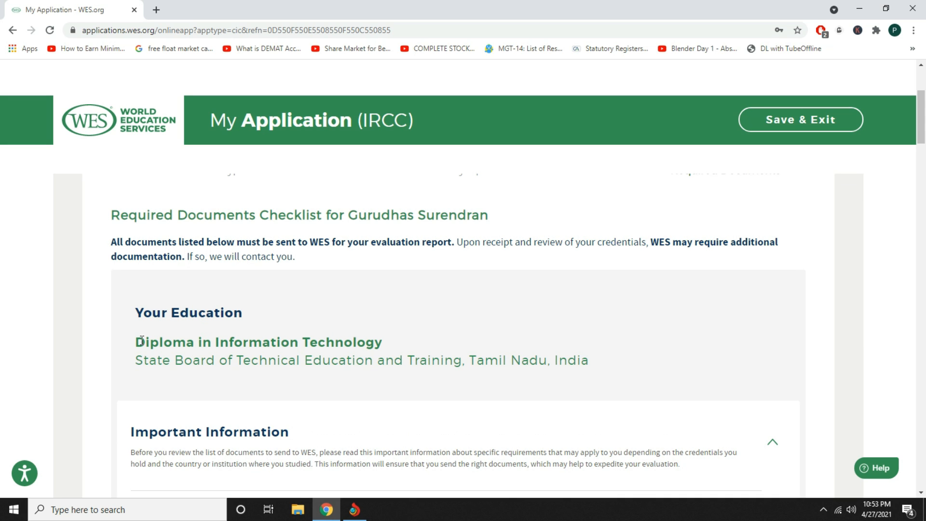
pyautogui.scroll(-3, 142, 339)
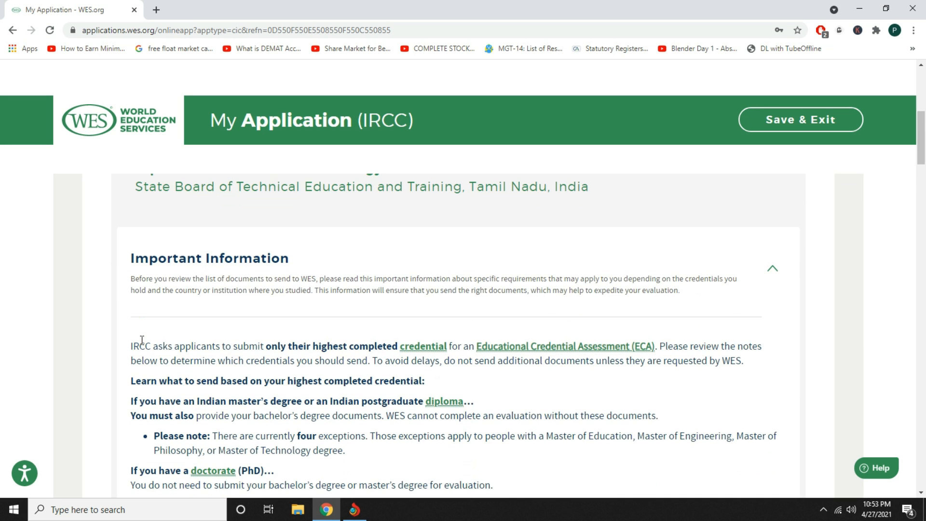
pyautogui.scroll(-4, 142, 339)
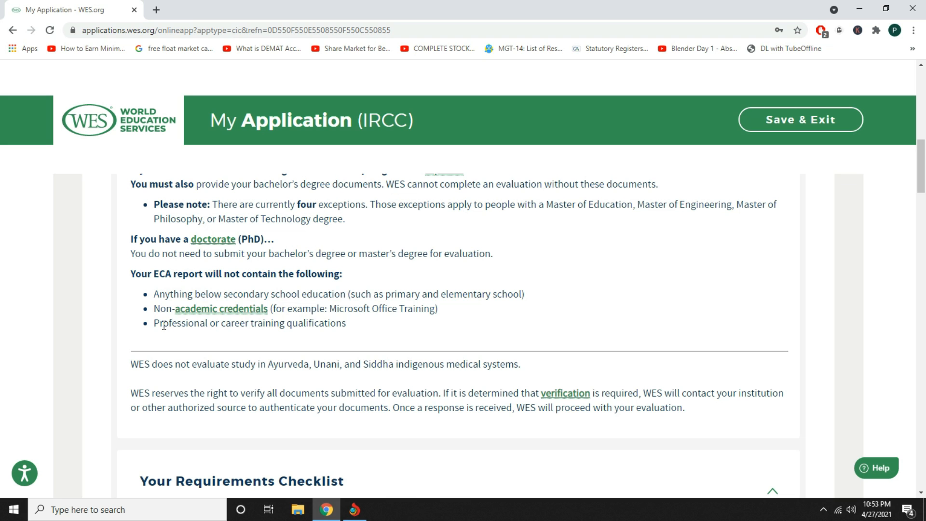
pyautogui.scroll(-3, 163, 325)
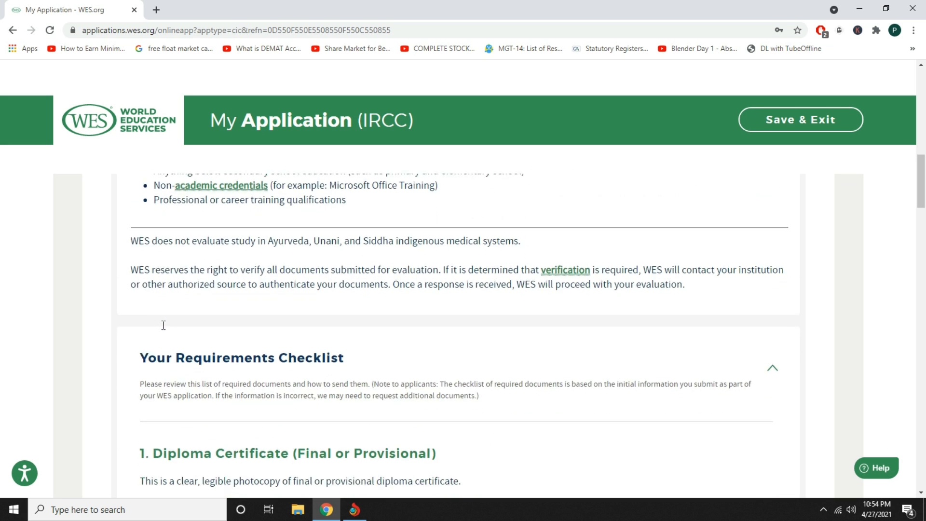
pyautogui.scroll(-4, 163, 330)
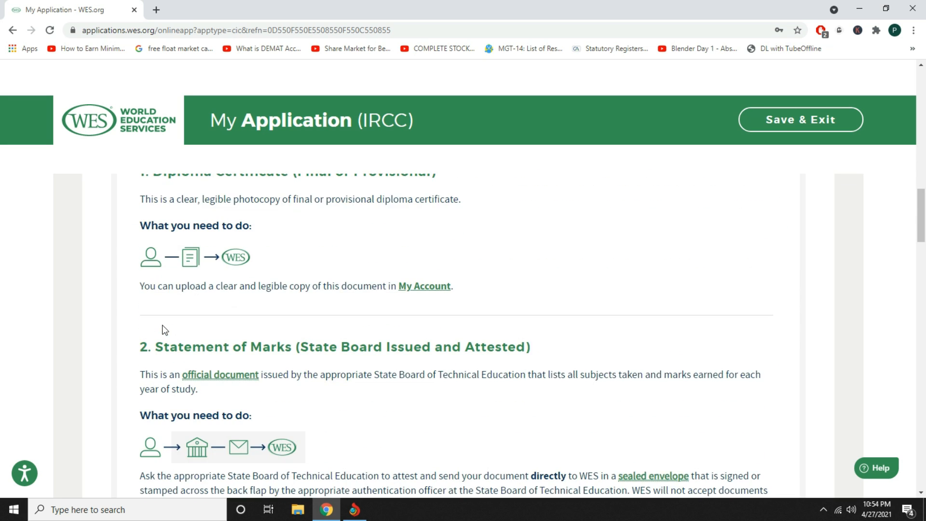
pyautogui.scroll(3, 163, 329)
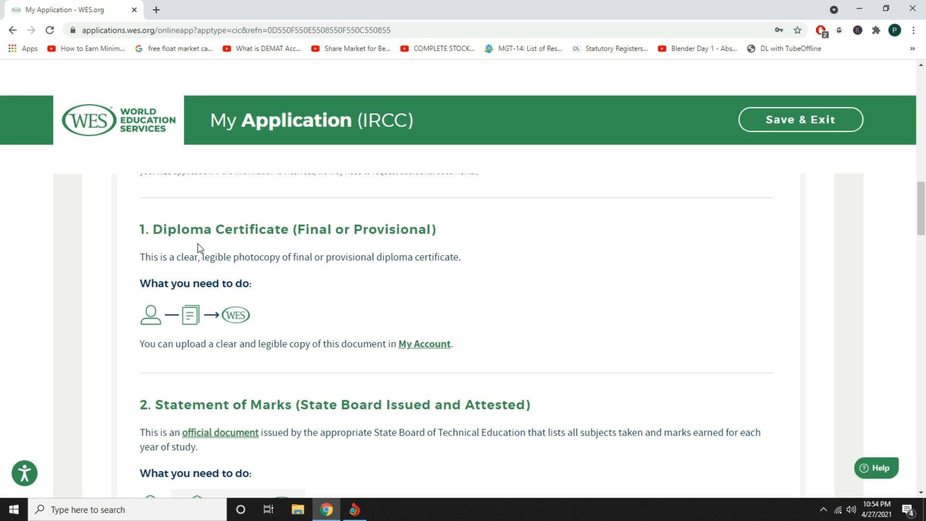
pyautogui.scroll(-4, 217, 332)
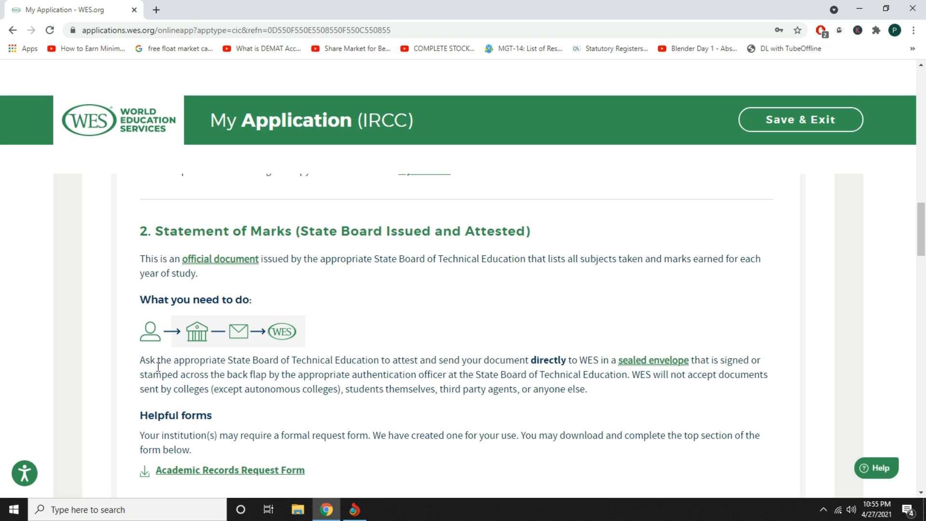
pyautogui.scroll(-1, 148, 369)
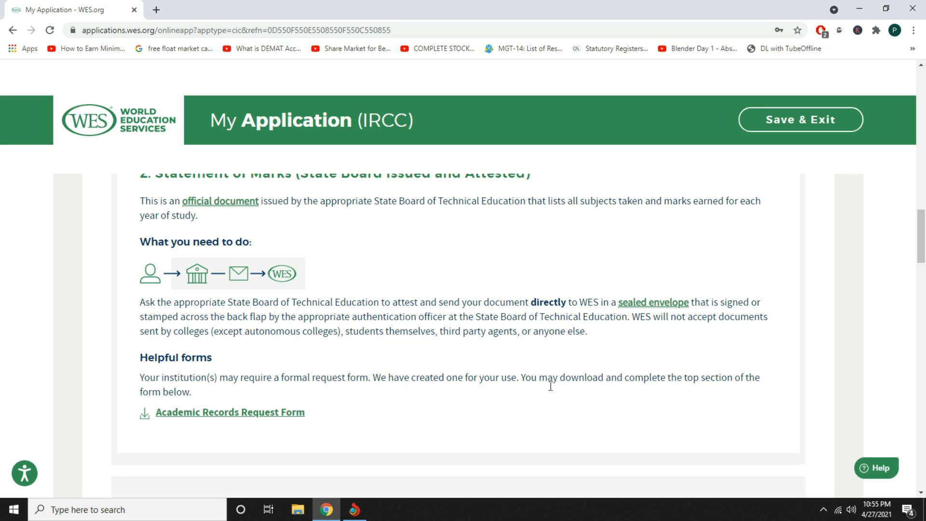
# Step: Open the Academic Records Request Form link in a new Chrome tab and switch to it
pyautogui.rightClick(264, 414)
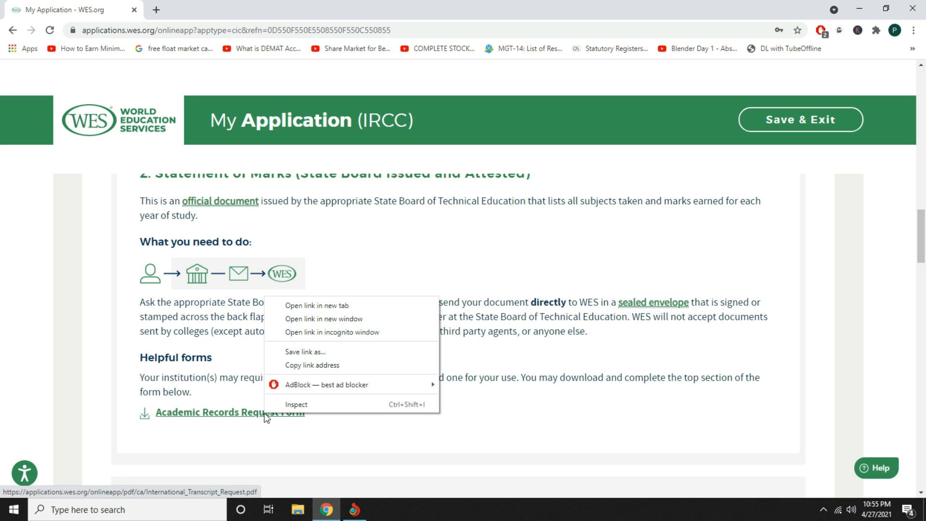
pyautogui.click(306, 306)
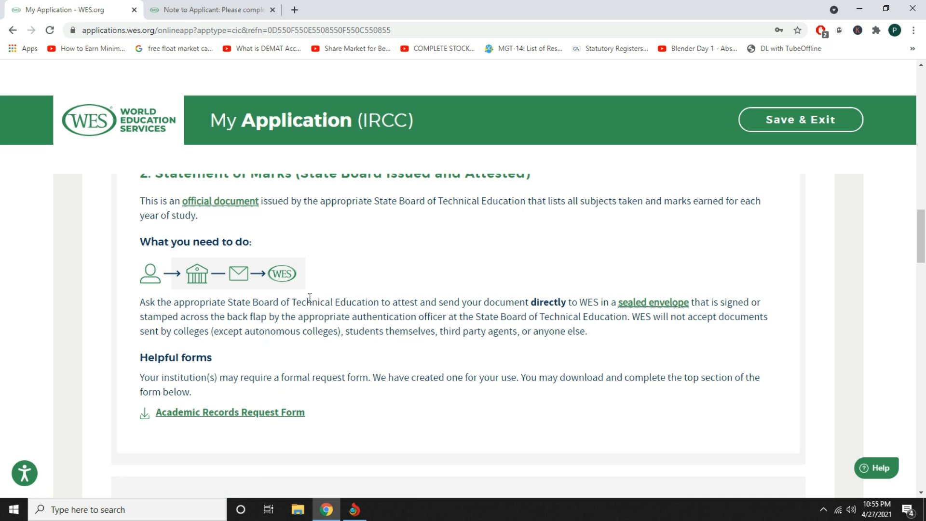
pyautogui.click(193, 11)
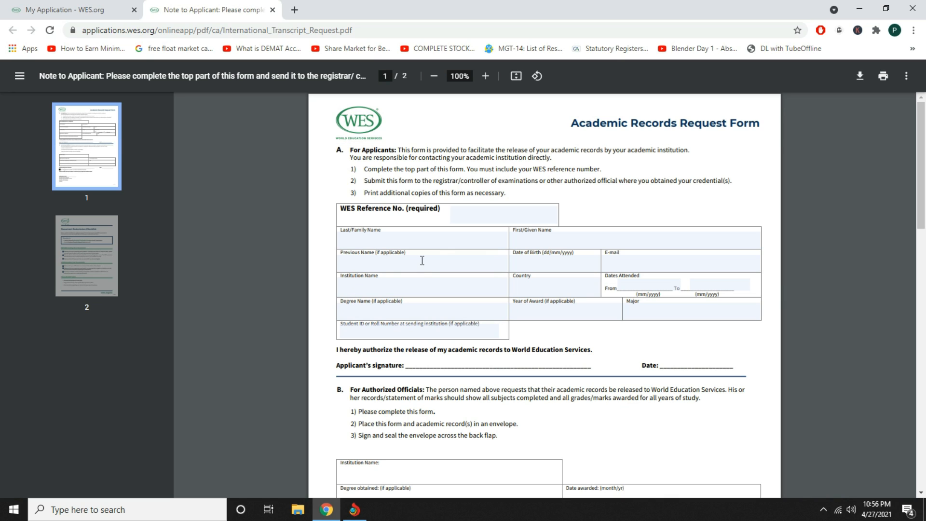
pyautogui.click(464, 216)
pyautogui.click(438, 240)
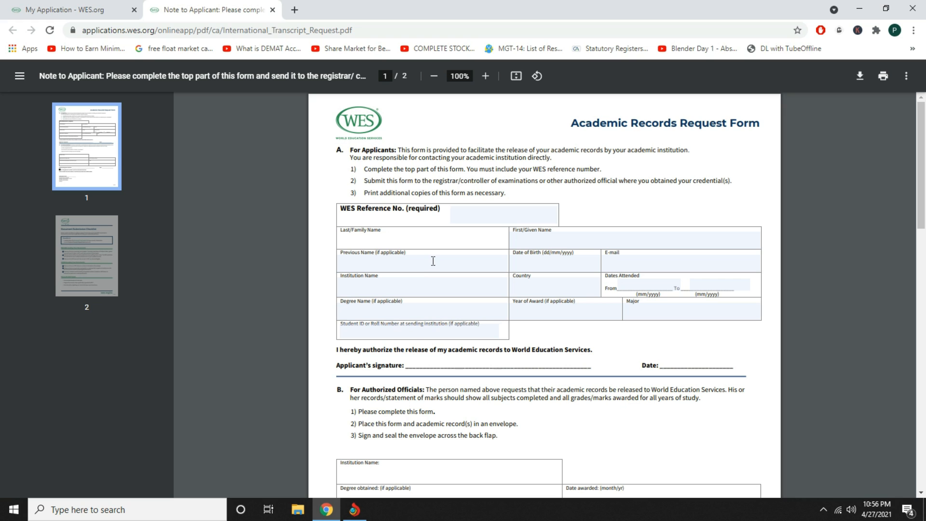
pyautogui.click(537, 237)
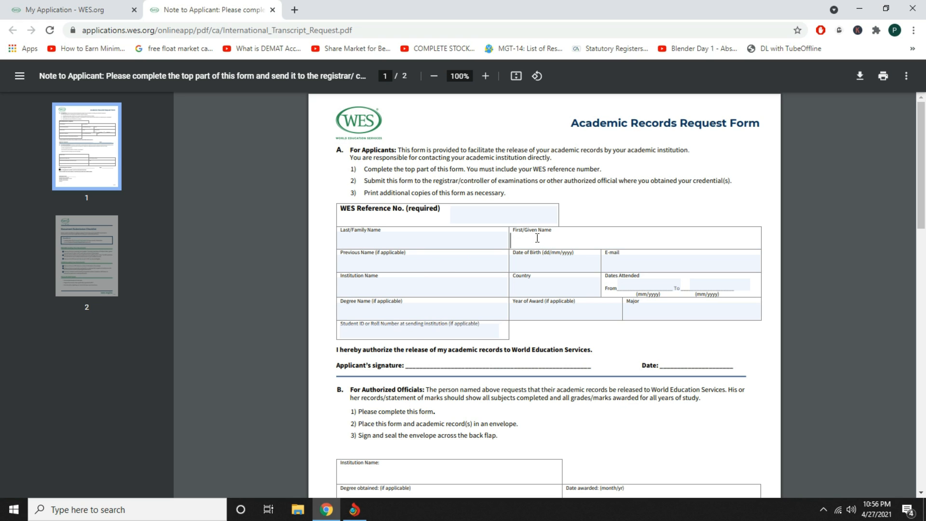
pyautogui.scroll(-3, 413, 270)
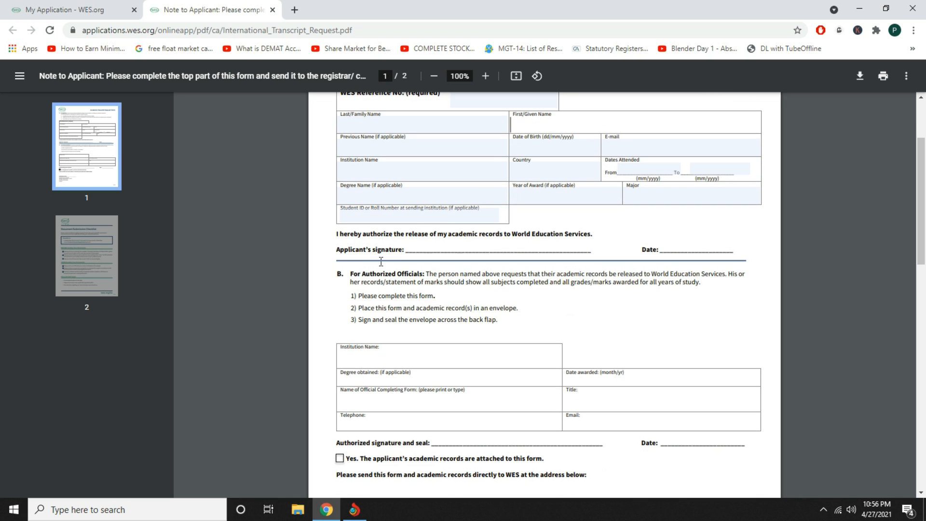
pyautogui.scroll(-3, 381, 263)
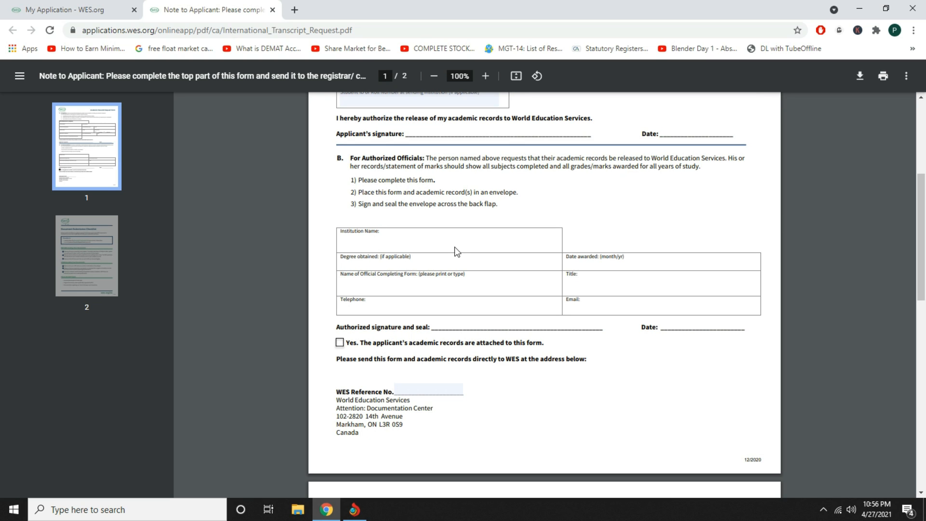
pyautogui.scroll(6, 455, 249)
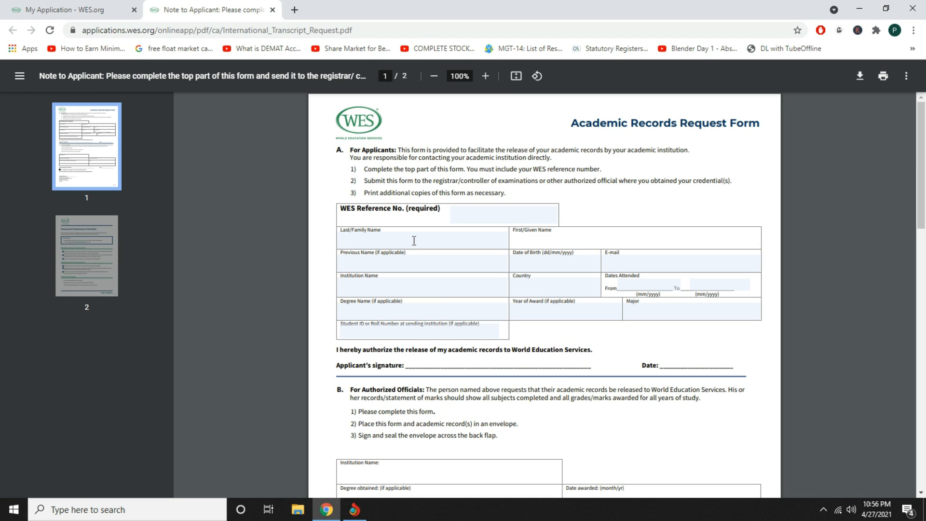
pyautogui.scroll(-5, 449, 333)
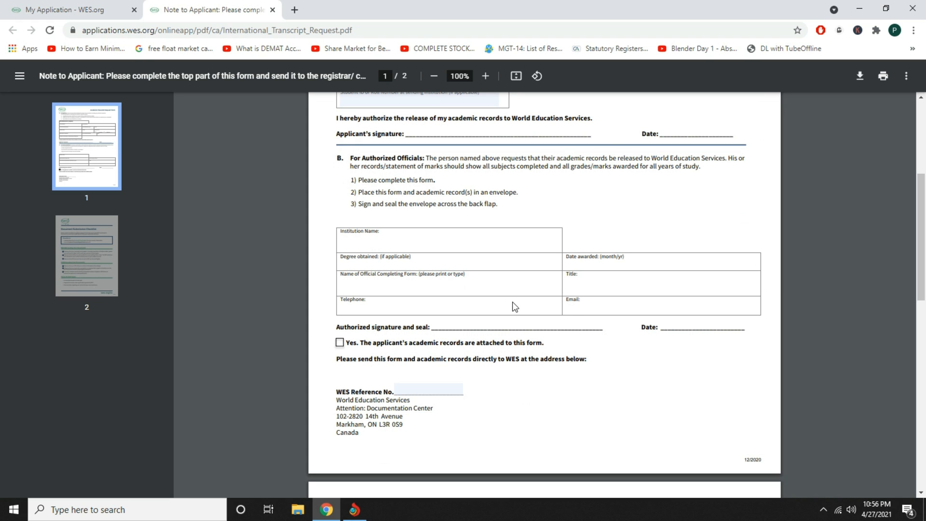
pyautogui.scroll(5, 486, 304)
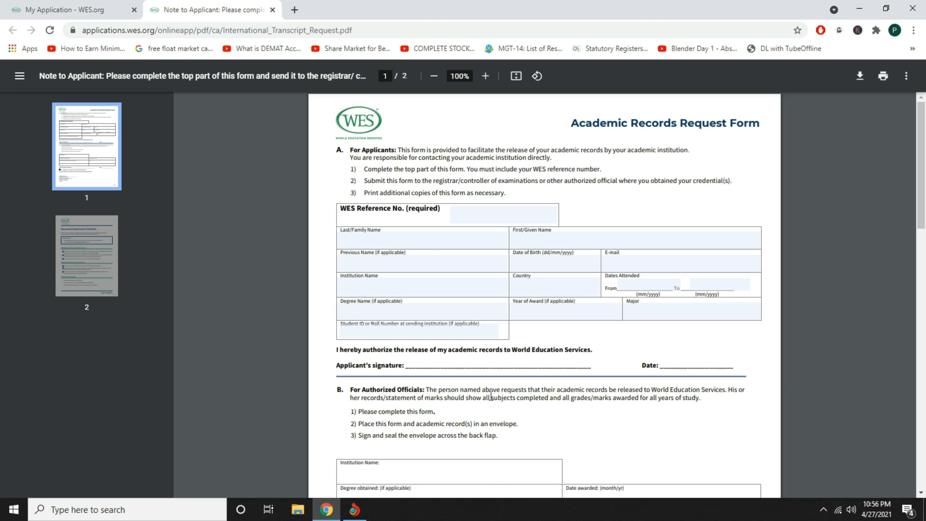
pyautogui.scroll(-6, 491, 397)
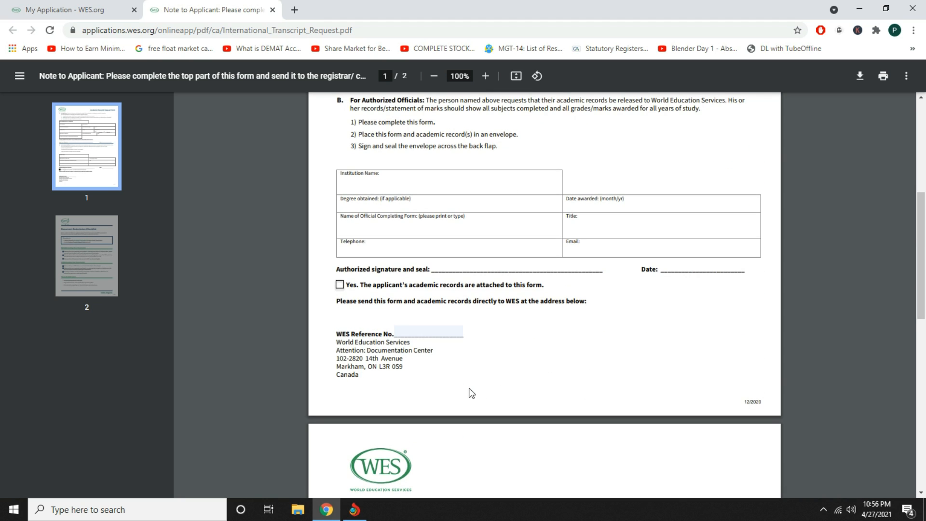
pyautogui.scroll(-1, 471, 393)
pyautogui.scroll(7, 473, 410)
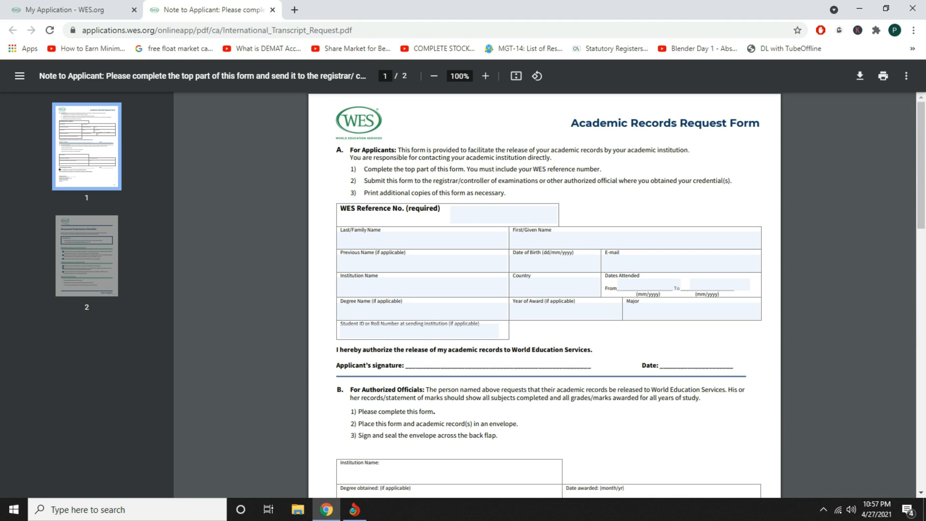
pyautogui.scroll(-1, 461, 471)
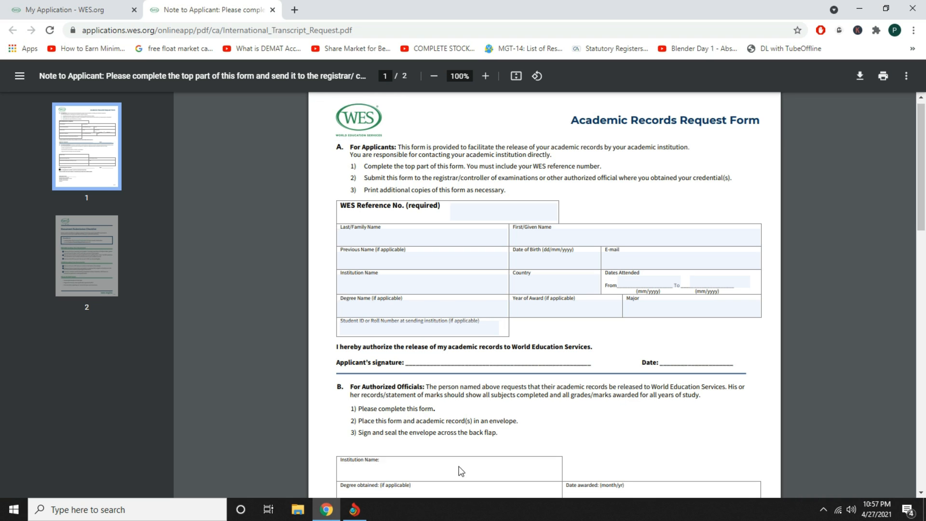
pyautogui.scroll(-6, 460, 458)
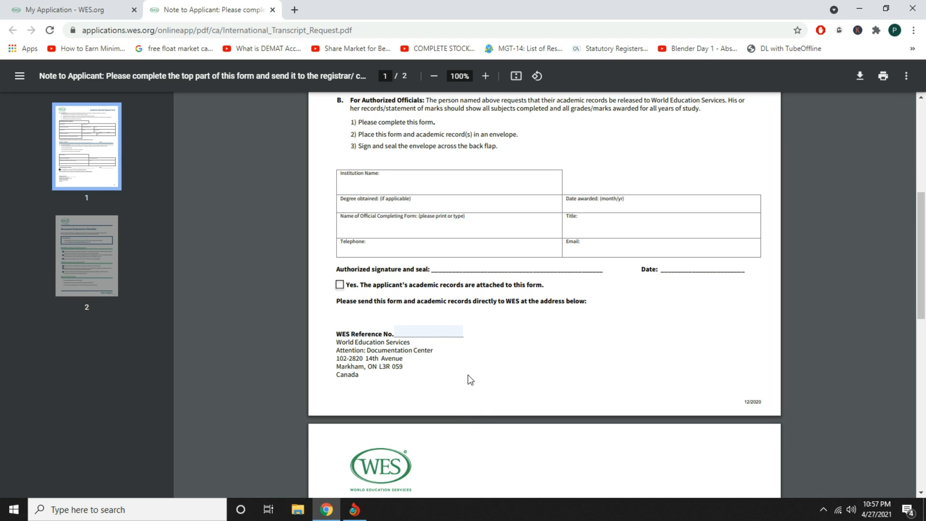
pyautogui.scroll(-4, 494, 444)
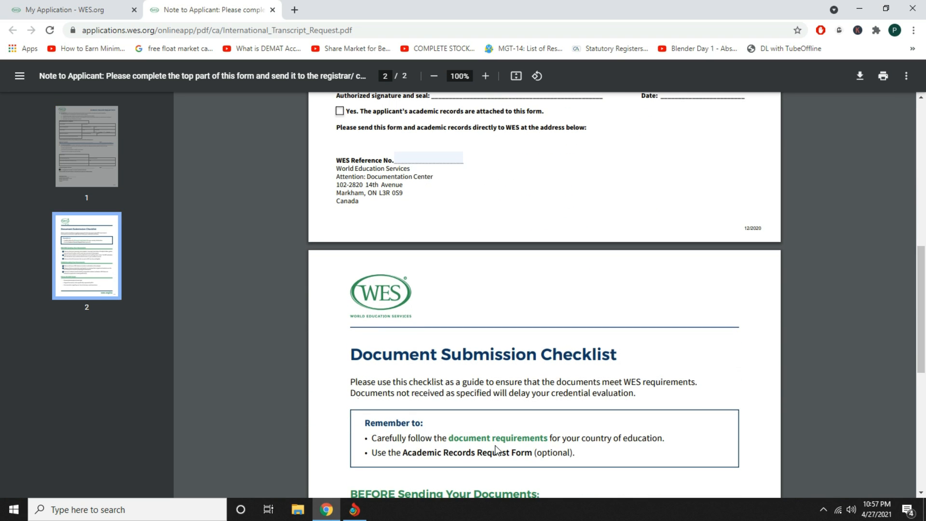
pyautogui.scroll(-3, 495, 449)
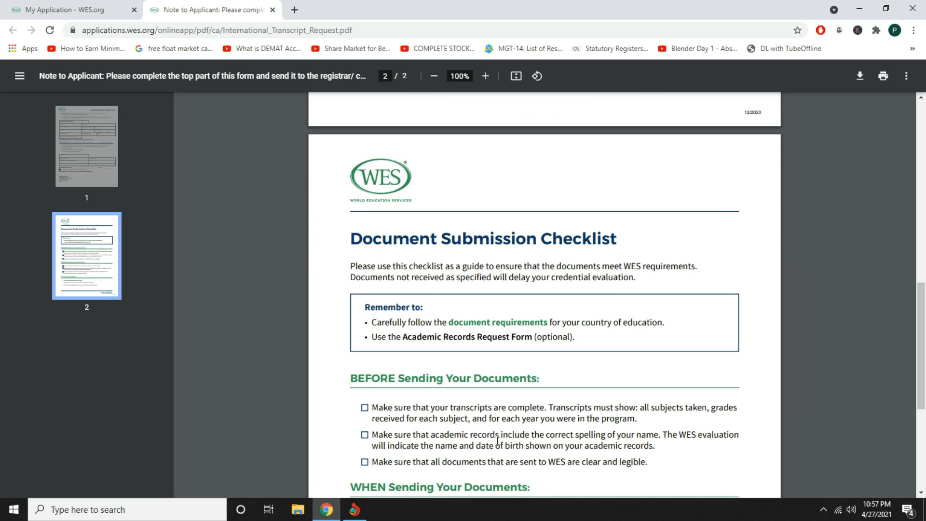
pyautogui.scroll(-4, 496, 436)
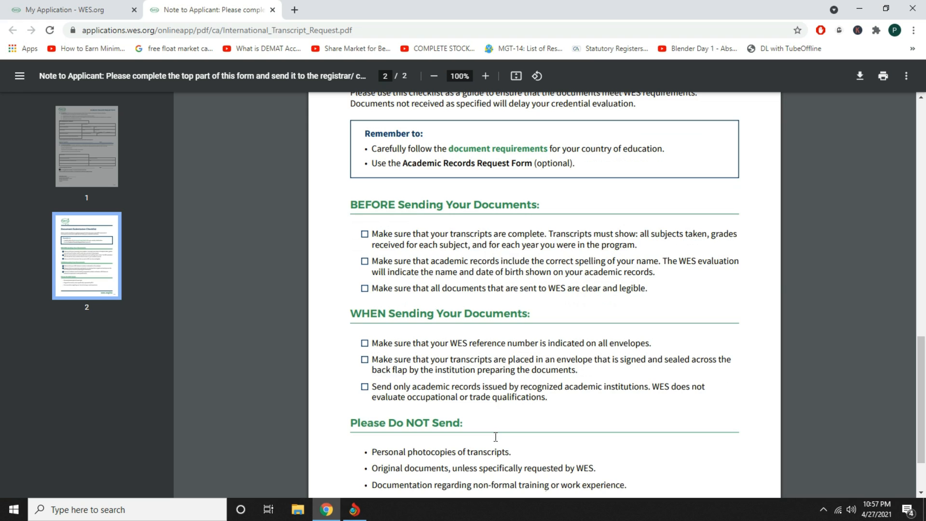
pyautogui.scroll(15, 495, 436)
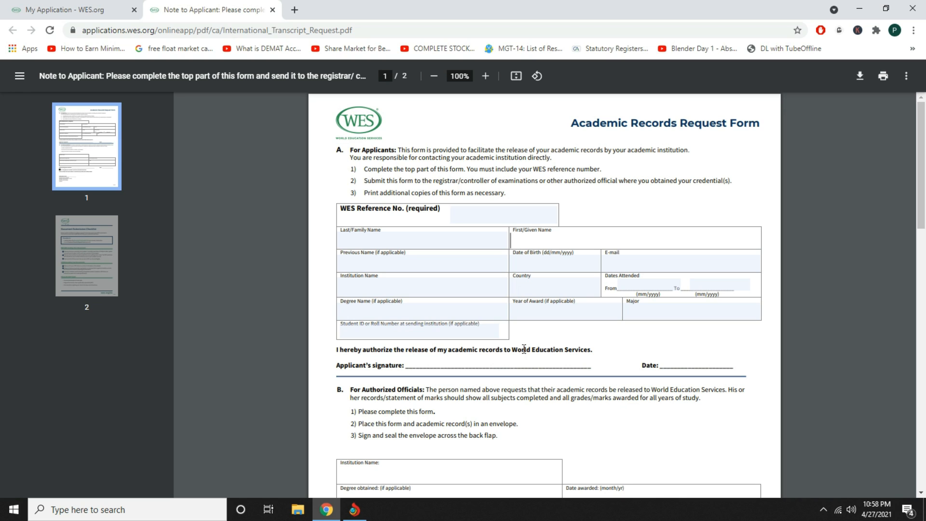
pyautogui.scroll(-15, 524, 349)
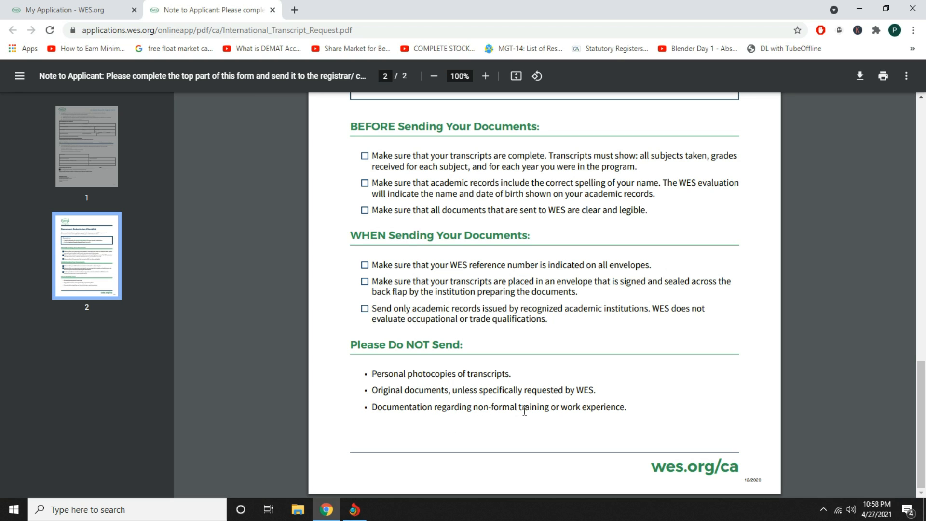
pyautogui.scroll(20, 524, 411)
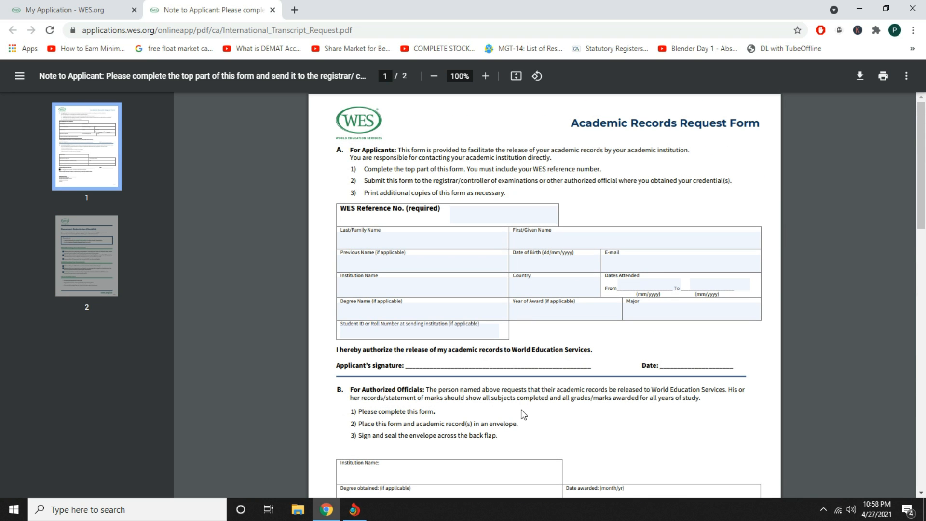
pyautogui.click(357, 243)
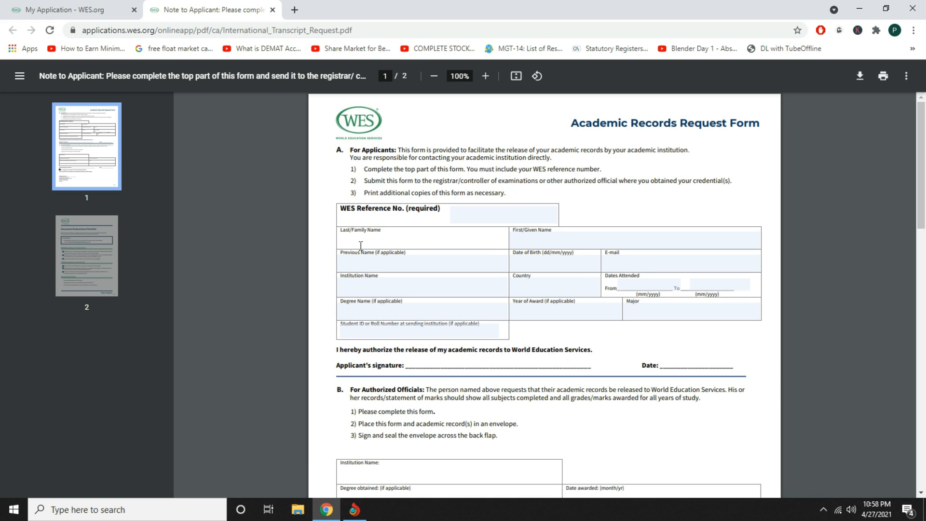
# Step: Return to the My Application - WES.org tab and scroll down to How to Send Documents
pyautogui.click(115, 11)
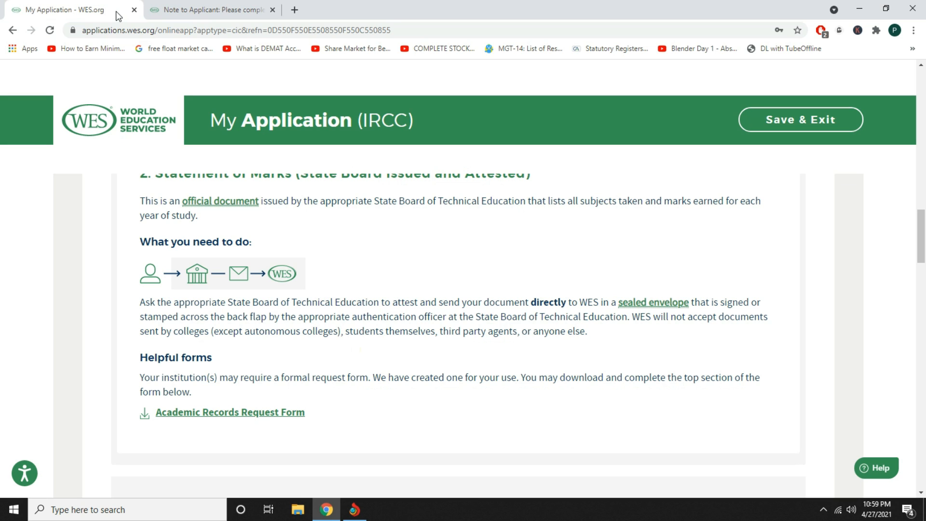
pyautogui.scroll(-5, 248, 347)
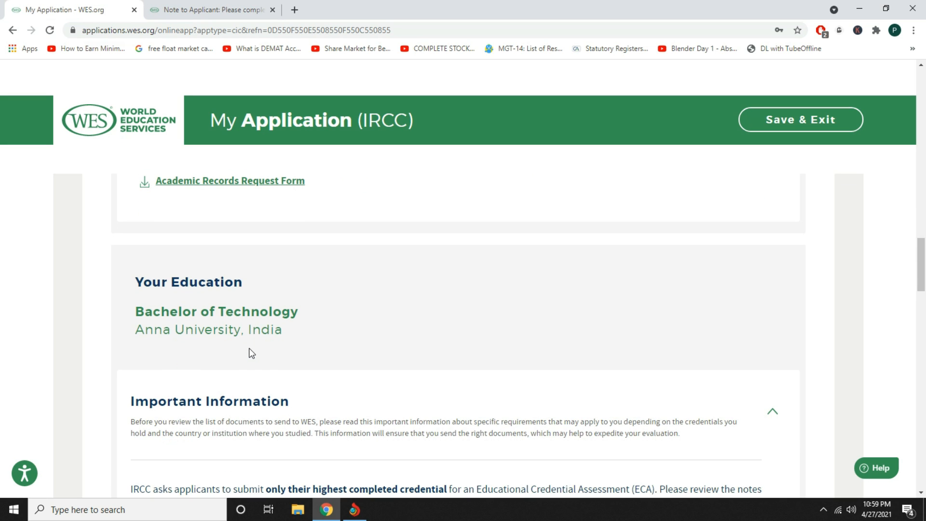
pyautogui.scroll(-2, 250, 352)
pyautogui.scroll(-8, 252, 352)
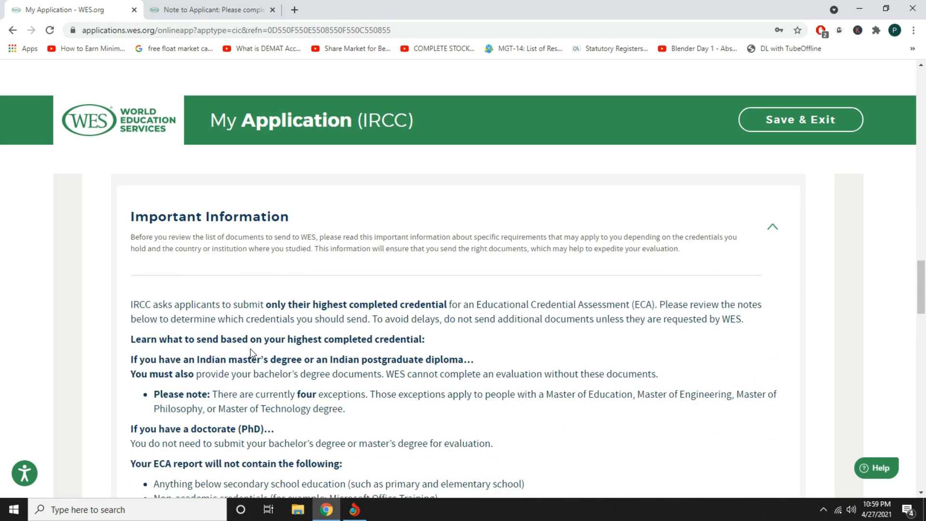
pyautogui.scroll(-5, 253, 350)
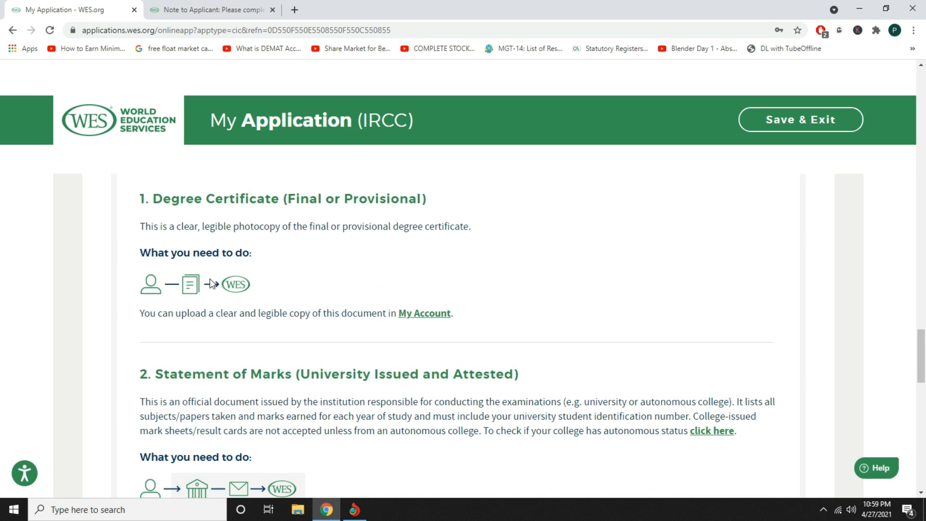
pyautogui.scroll(-4, 162, 336)
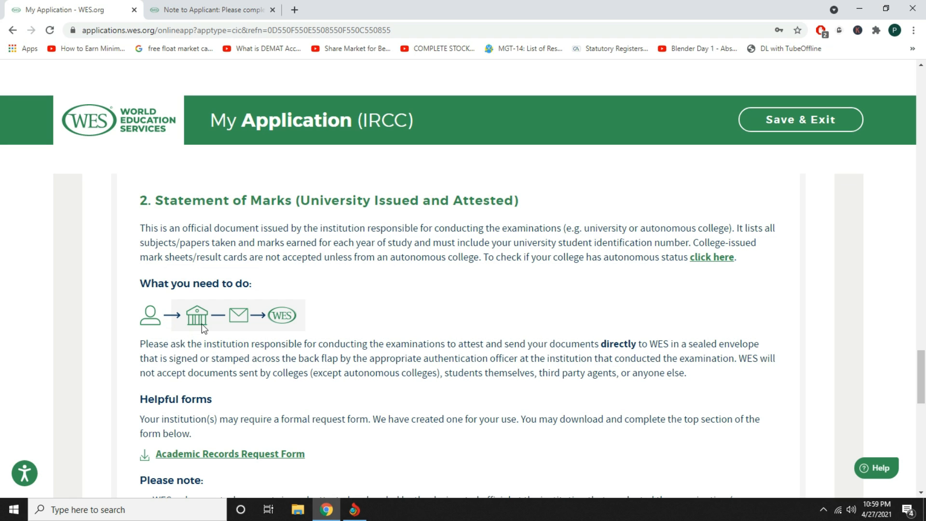
pyautogui.scroll(-3, 290, 338)
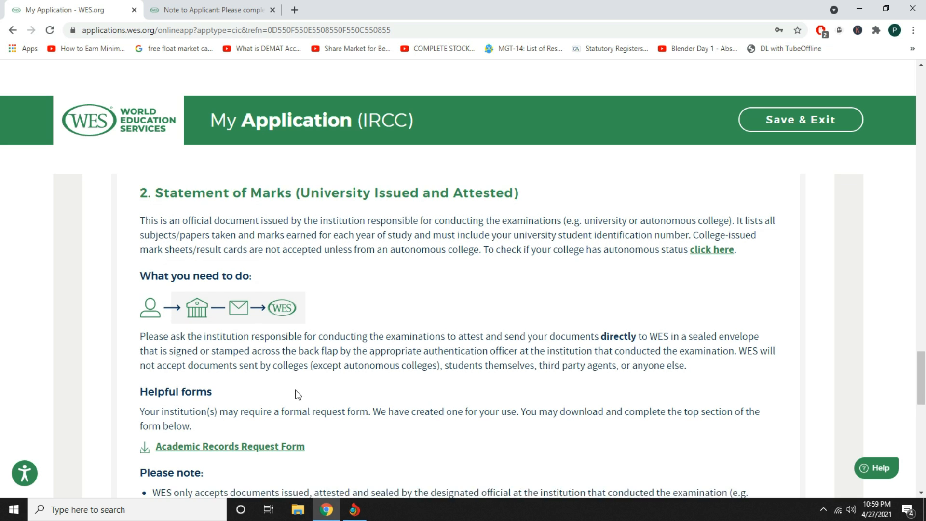
pyautogui.scroll(-4, 257, 289)
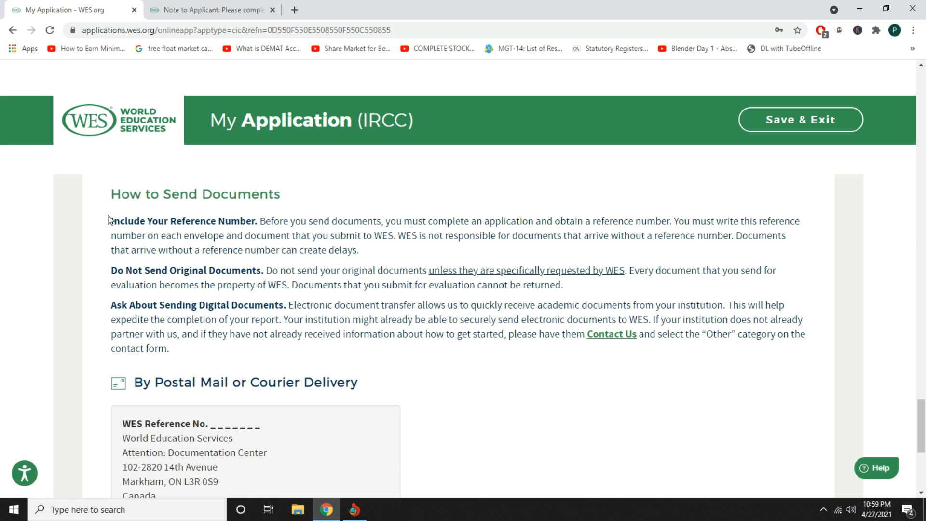
# Step: Select the WES Documentation Center postal address in Markham, Ontario under By Postal Mail or Courier Delivery
pyautogui.moveTo(110, 222); pyautogui.dragTo(256, 224)
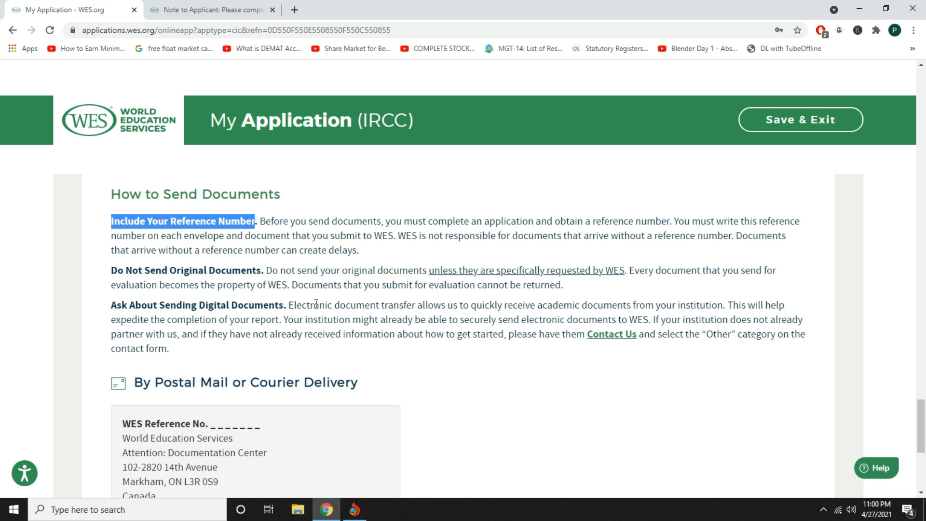
pyautogui.scroll(-1, 213, 376)
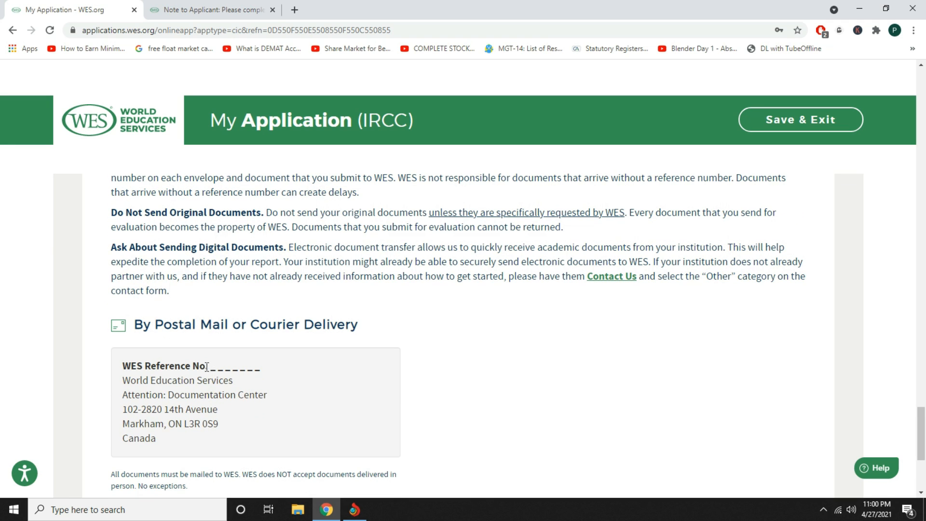
pyautogui.moveTo(210, 367); pyautogui.dragTo(260, 368)
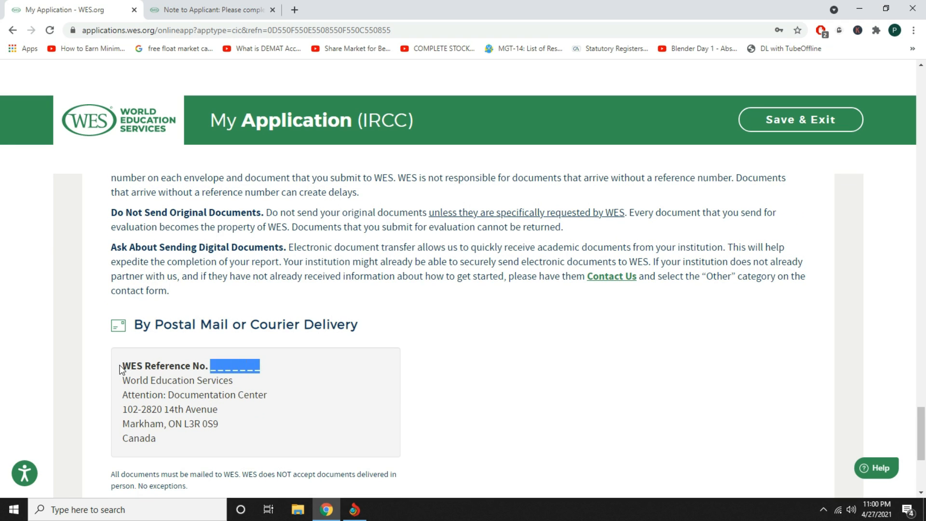
pyautogui.moveTo(123, 366); pyautogui.dragTo(255, 435)
pyautogui.scroll(-1, 258, 440)
pyautogui.click(258, 436)
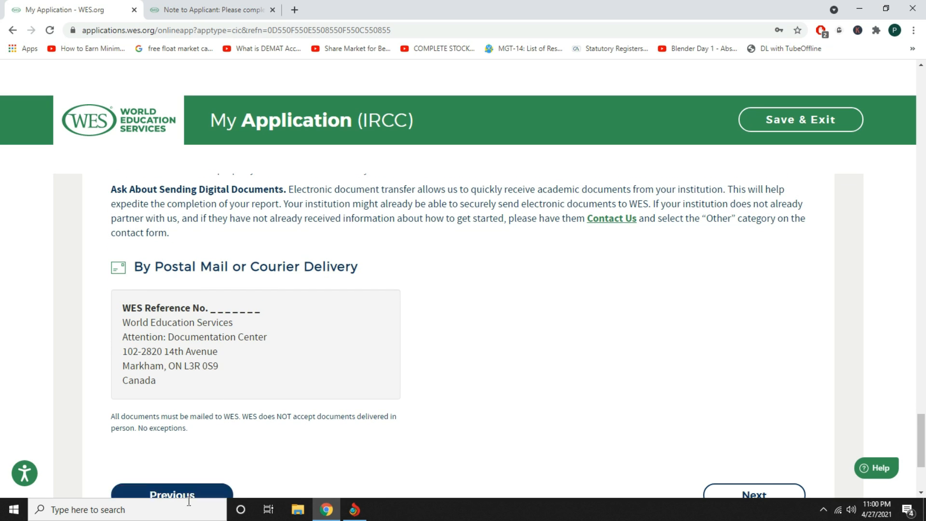
# Step: Paste the WES Documentation Center mailing address into a new untitled Notepad note, then minimize it
pyautogui.click(96, 509)
pyautogui.write('note')
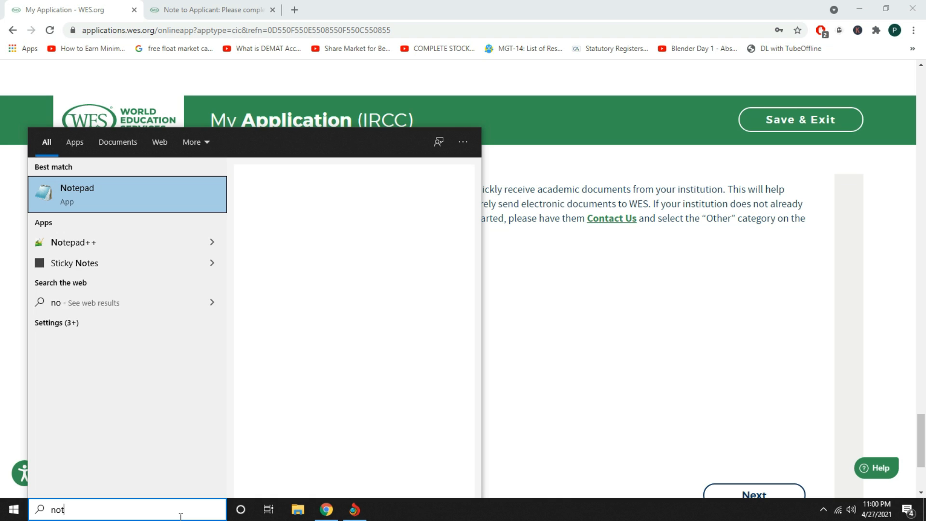
pyautogui.click(102, 208)
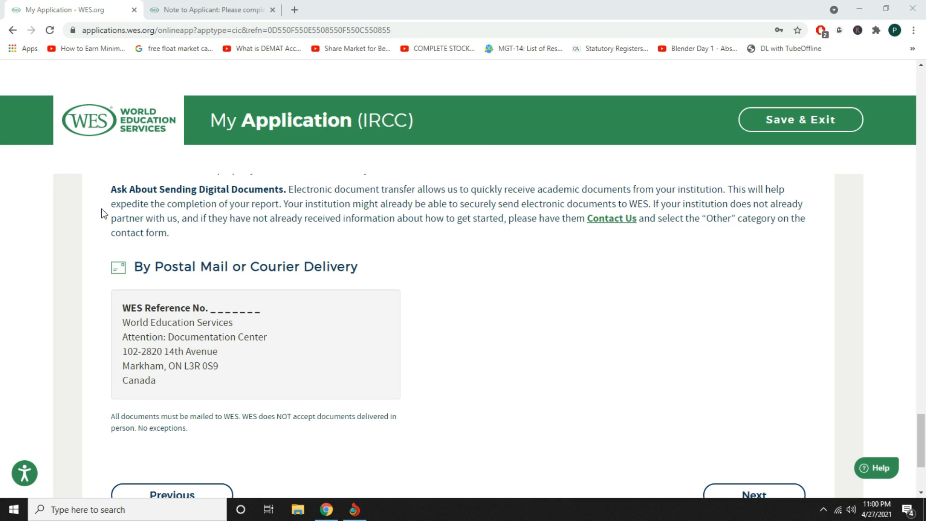
pyautogui.write('WES Reference No. _ _ _ _ _ _ _ World Education Services Attention: Documentation Center 102-2820 14th Avenue Markham, ON L3R 0S9 Canada')
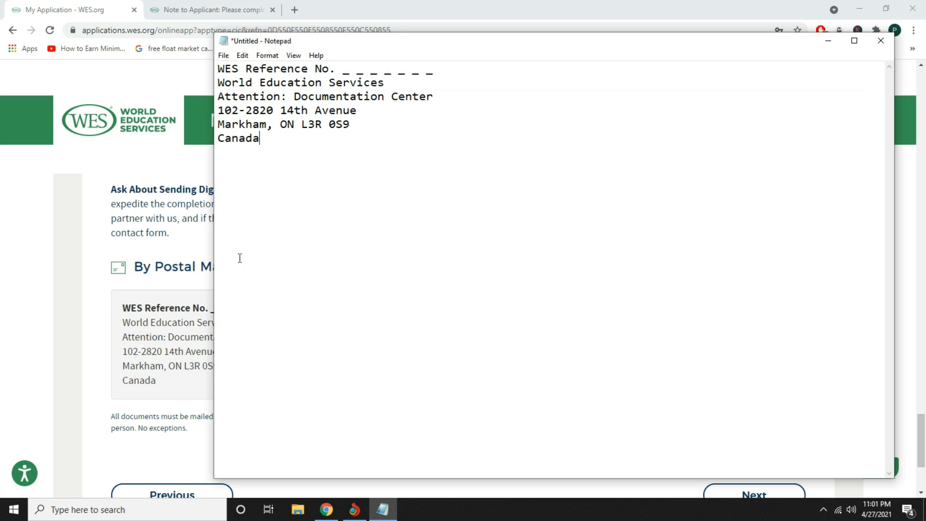
pyautogui.click(192, 254)
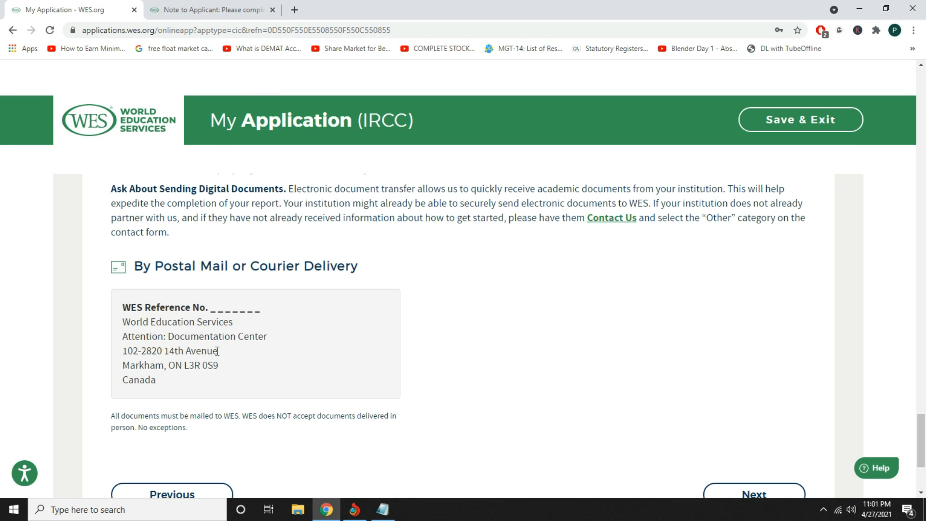
pyautogui.scroll(-4, 217, 351)
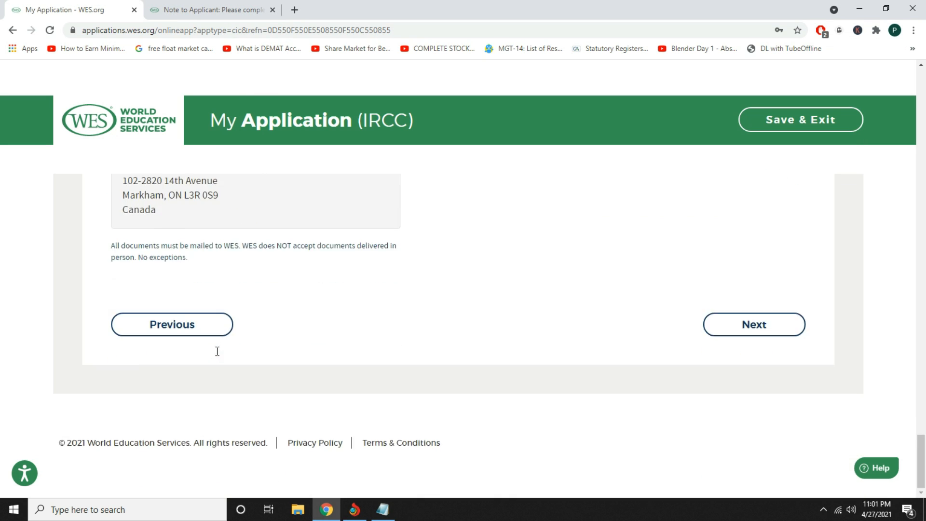
pyautogui.click(762, 335)
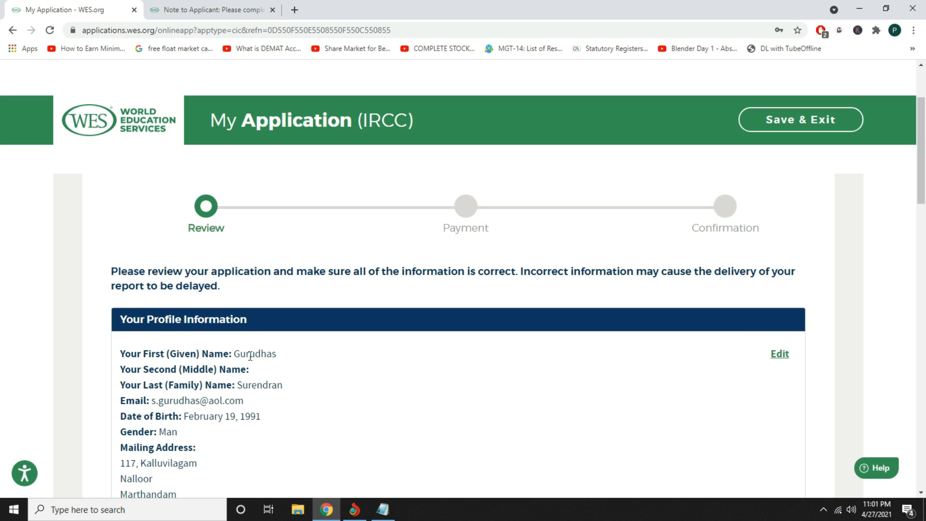
pyautogui.scroll(-3, 249, 355)
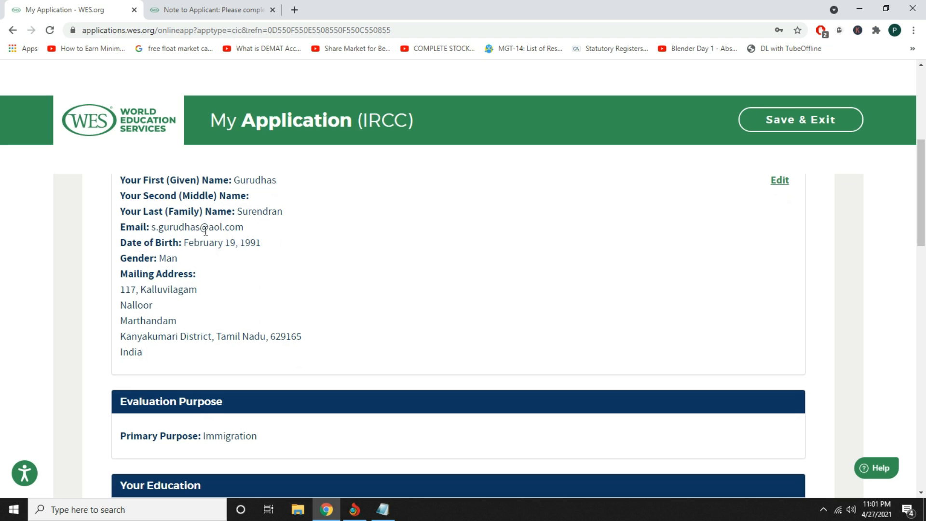
pyautogui.scroll(-3, 229, 284)
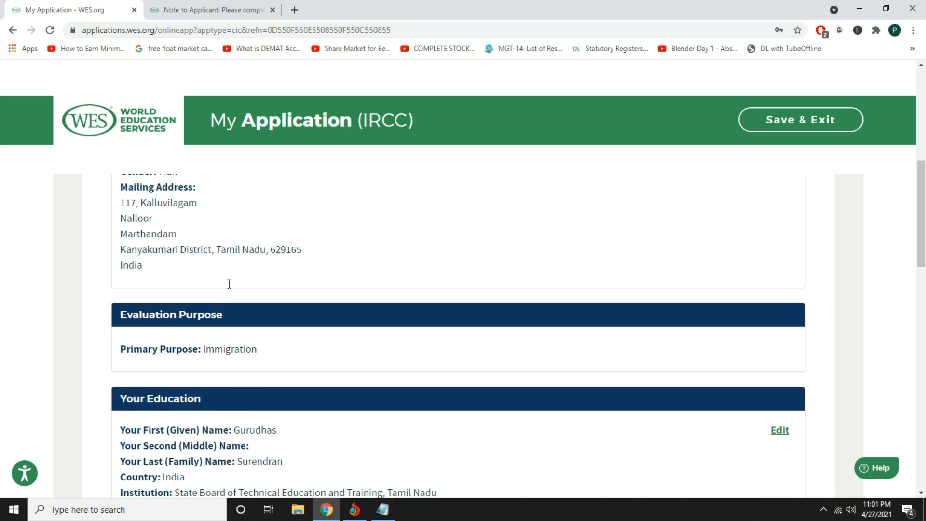
pyautogui.scroll(-2, 233, 291)
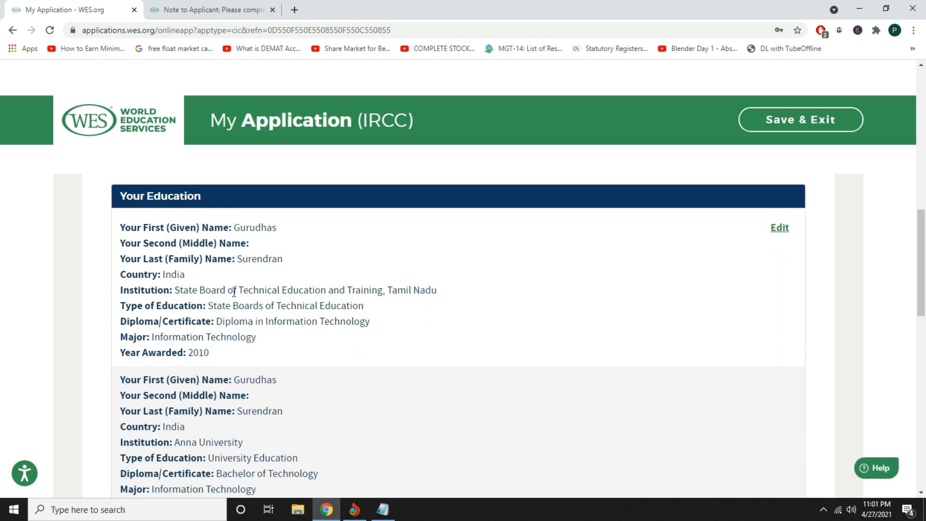
pyautogui.scroll(-1, 234, 292)
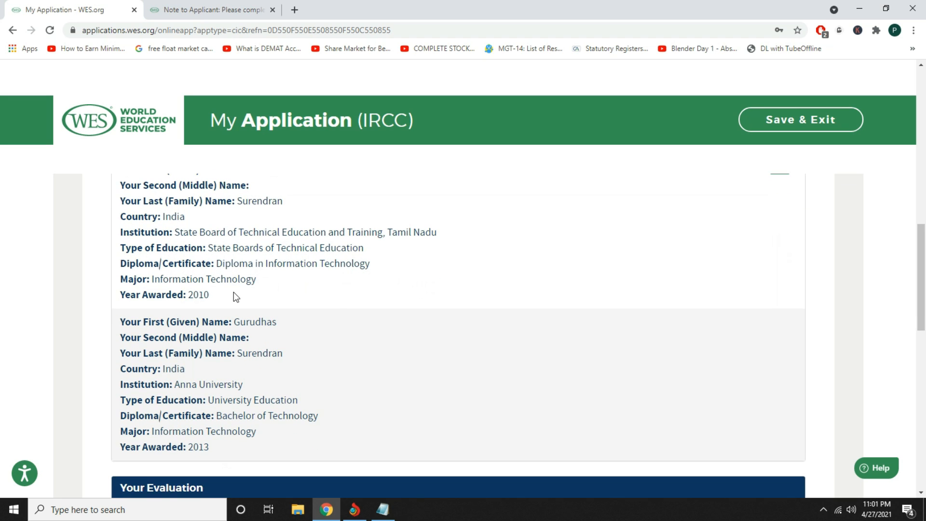
pyautogui.scroll(-3, 236, 295)
pyautogui.scroll(-1, 234, 295)
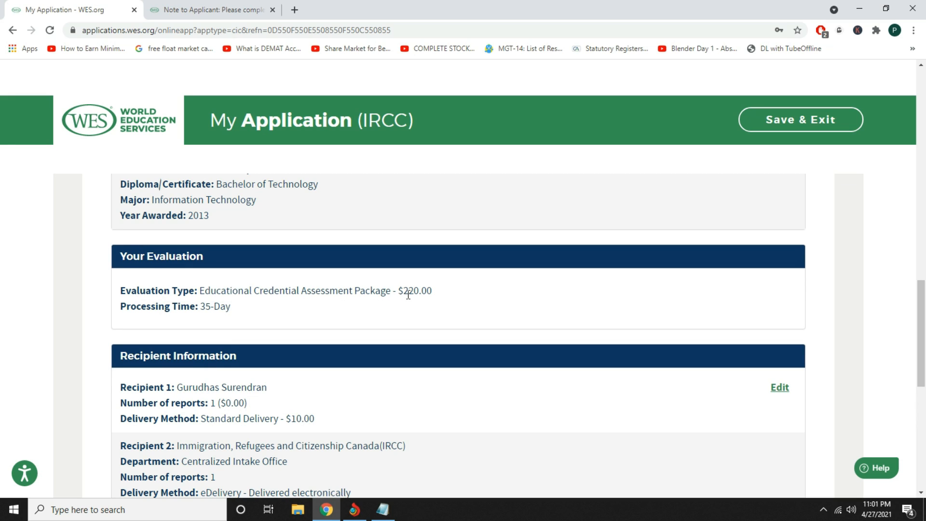
pyautogui.moveTo(403, 292); pyautogui.dragTo(432, 291)
pyautogui.moveTo(201, 306); pyautogui.dragTo(232, 306)
pyautogui.scroll(-3, 241, 317)
pyautogui.click(242, 318)
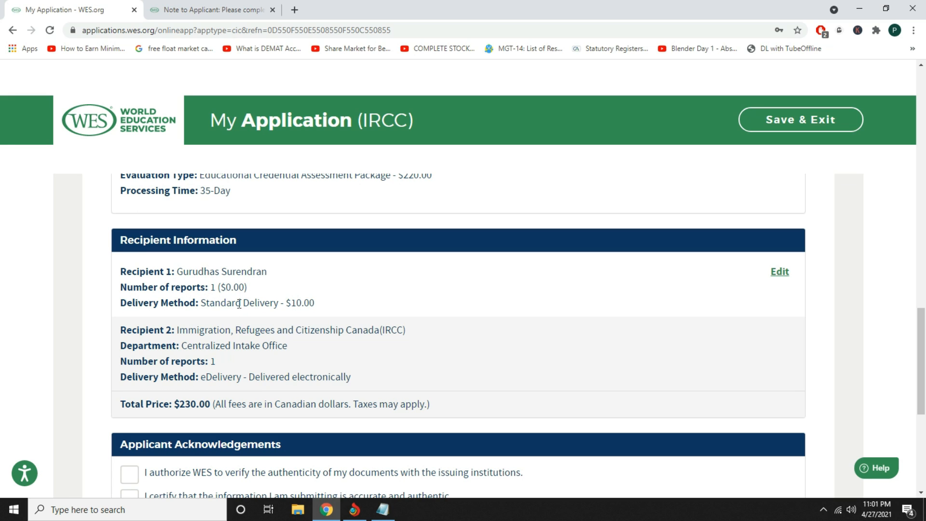
pyautogui.moveTo(287, 303); pyautogui.dragTo(317, 311)
pyautogui.scroll(-1, 317, 350)
pyautogui.scroll(5, 316, 349)
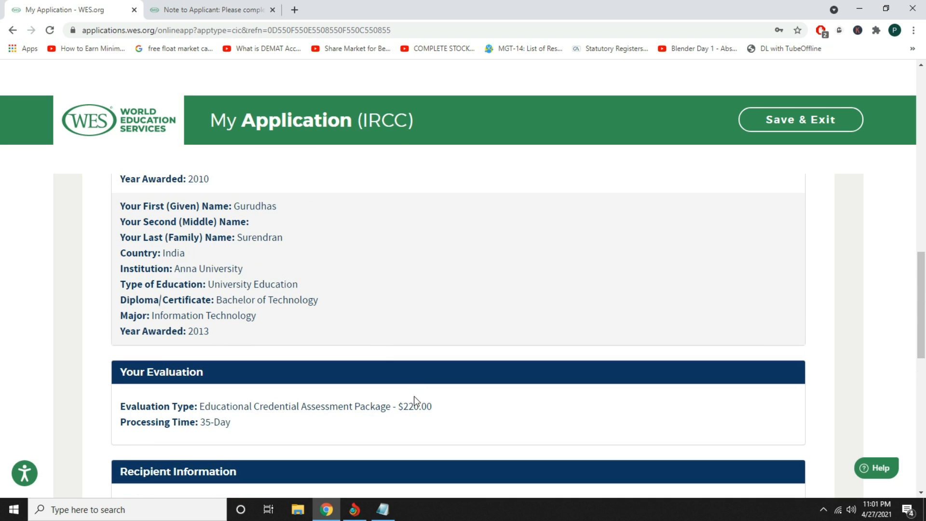
pyautogui.scroll(-7, 410, 405)
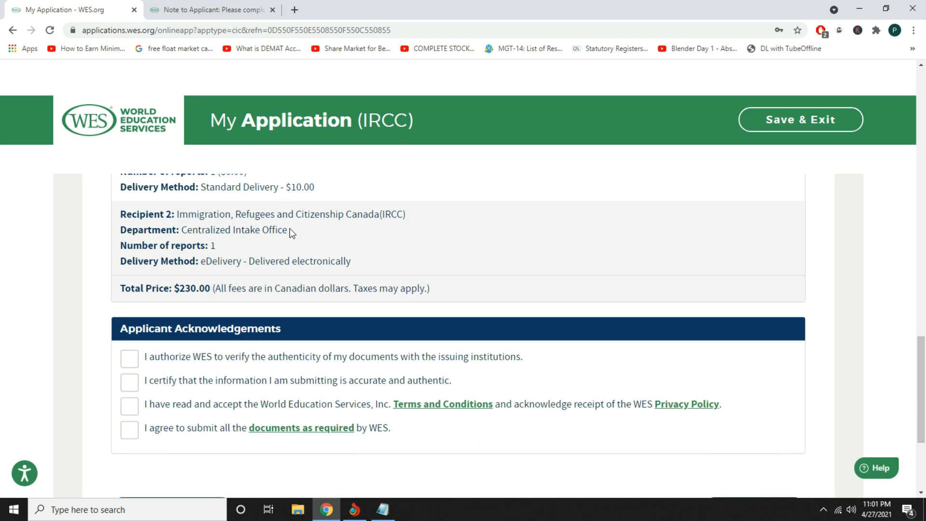
pyautogui.scroll(-3, 364, 314)
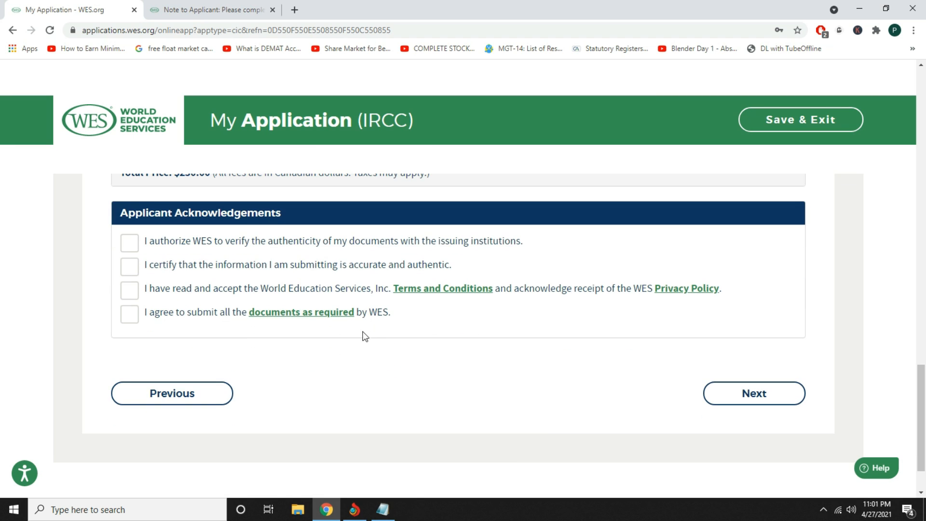
pyautogui.scroll(4, 376, 347)
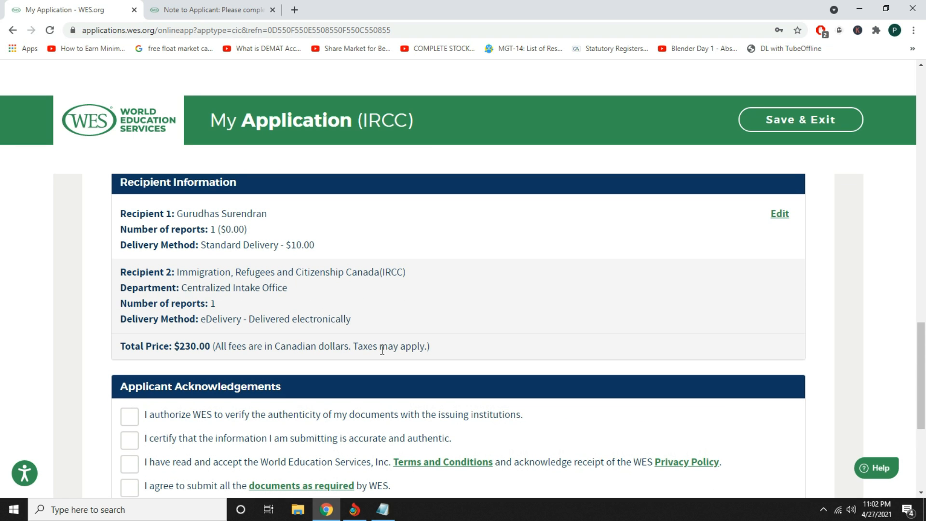
pyautogui.moveTo(179, 346); pyautogui.dragTo(211, 346)
pyautogui.scroll(-3, 218, 358)
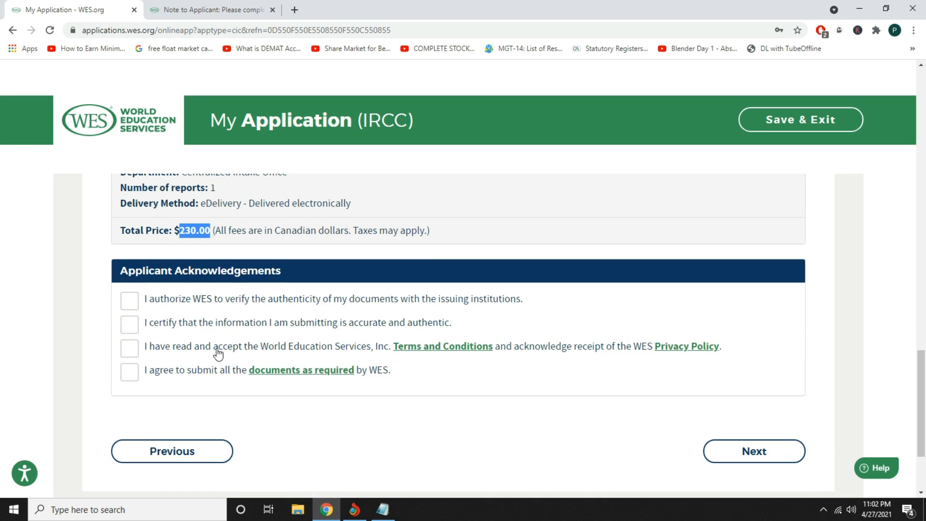
# Step: Accept the acknowledgements, including document-authenticity verification and submitting all required documents, and proceed
pyautogui.click(135, 307)
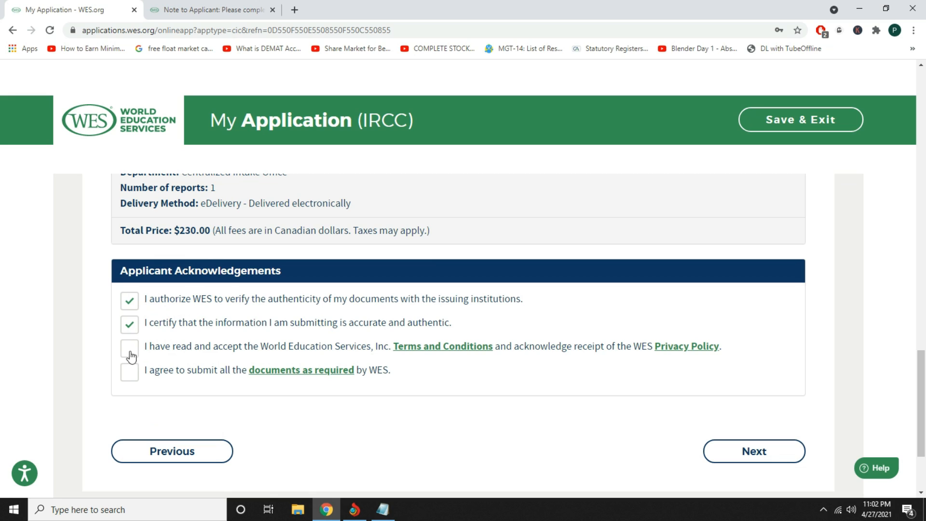
pyautogui.click(132, 377)
pyautogui.click(766, 456)
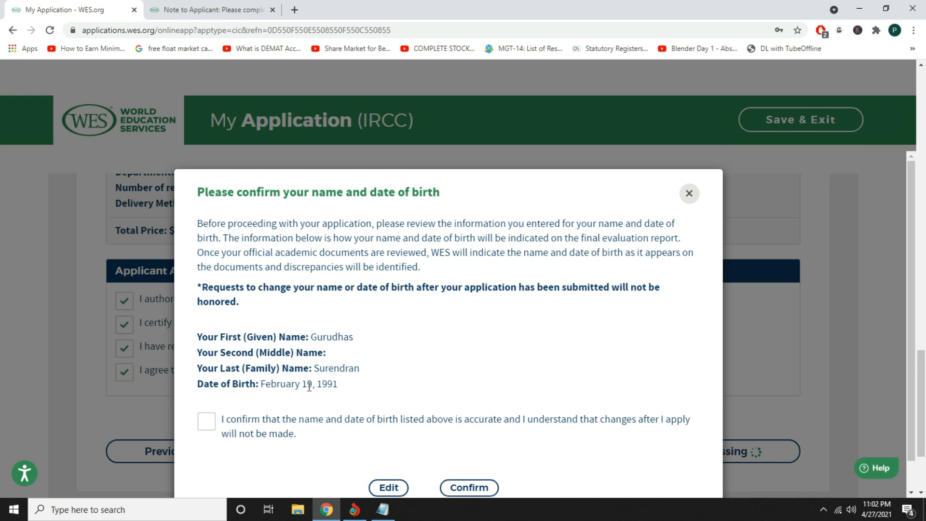
# Step: Confirm the name and birth date are accurate, and declare 'I am not a resident' for HST
pyautogui.scroll(-1, 307, 389)
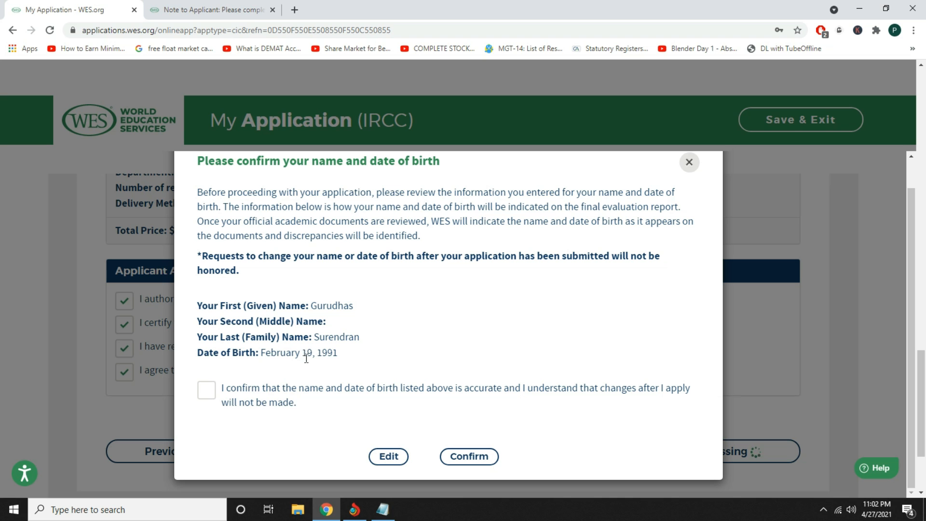
pyautogui.click(207, 391)
pyautogui.click(486, 460)
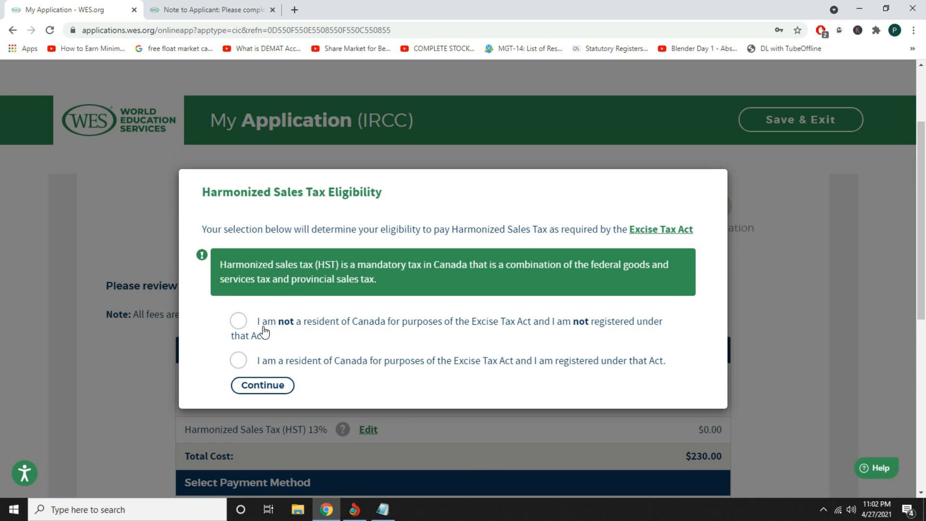
pyautogui.click(239, 320)
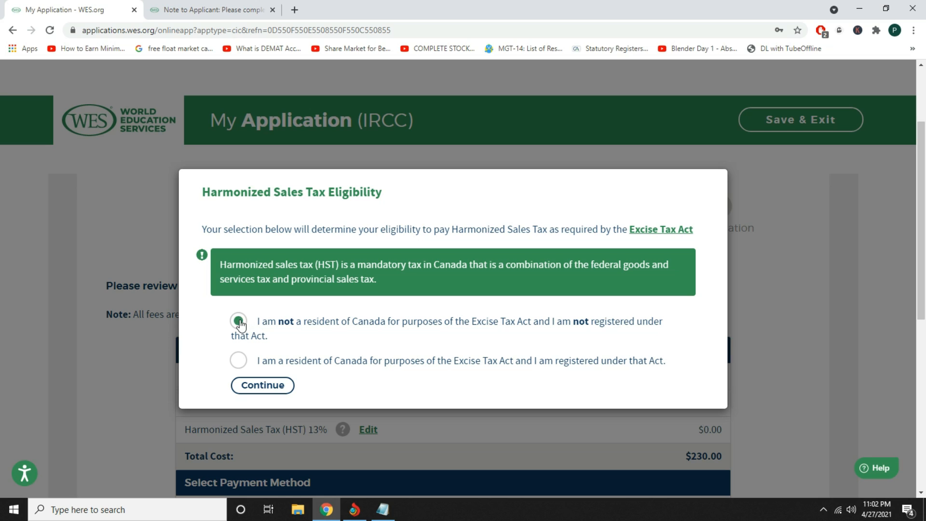
pyautogui.click(262, 385)
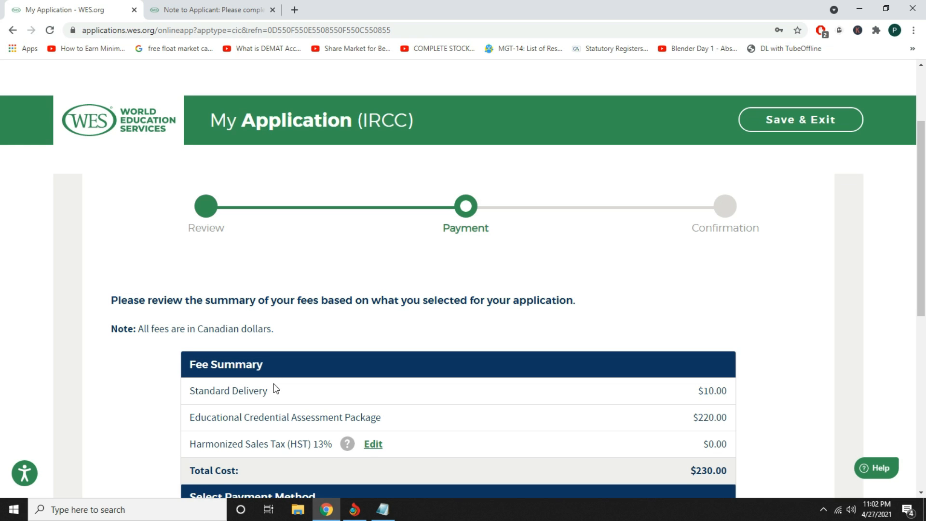
# Step: Choose Credit Card/Debit Card as the payment method and submit the $230.00 CAD order
pyautogui.scroll(-3, 273, 386)
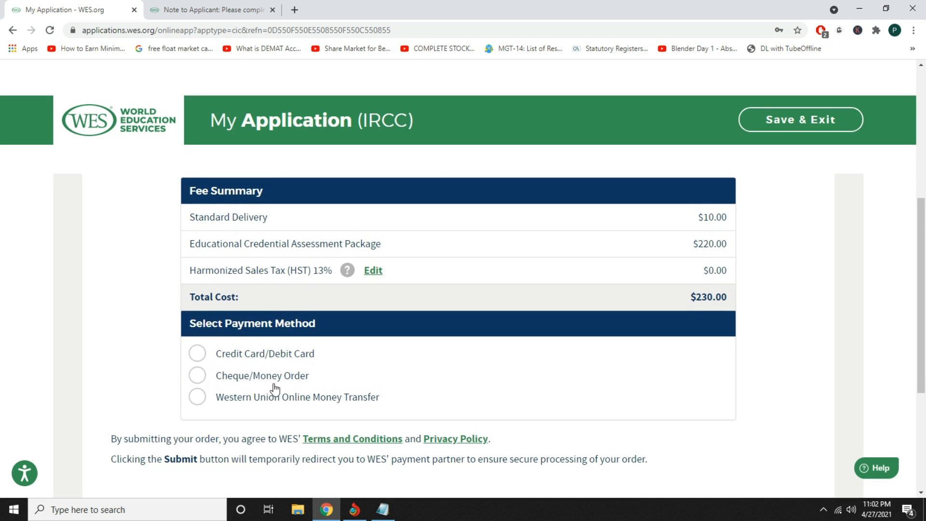
pyautogui.scroll(1, 275, 386)
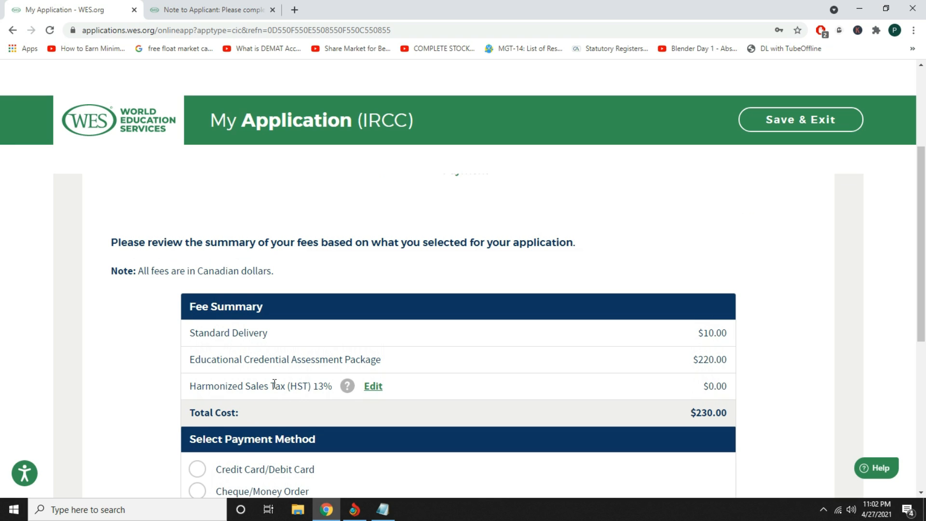
pyautogui.scroll(-3, 274, 383)
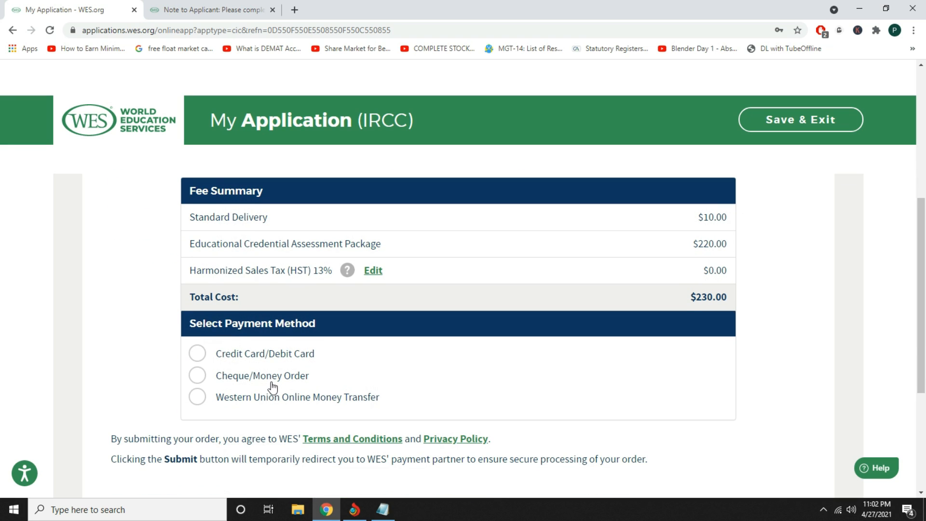
pyautogui.click(200, 352)
pyautogui.click(198, 376)
pyautogui.click(200, 402)
pyautogui.click(198, 359)
pyautogui.scroll(-2, 223, 375)
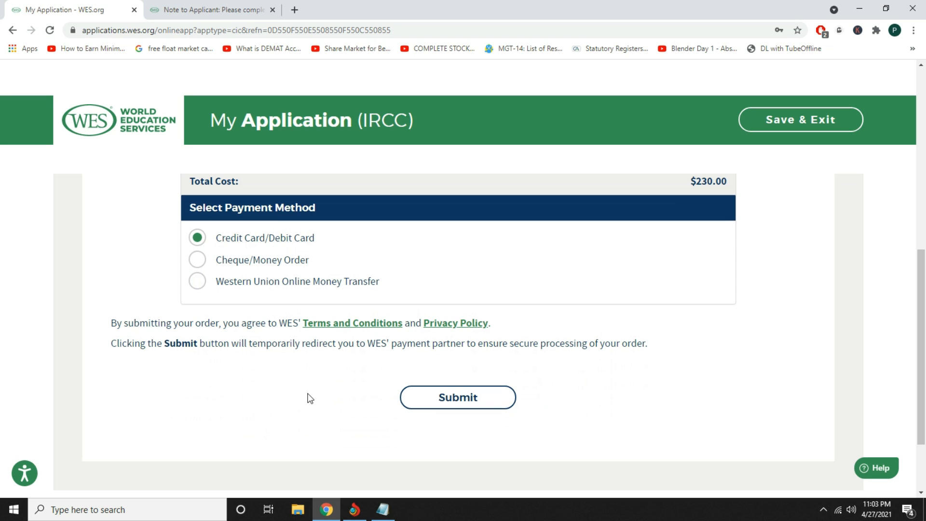
pyautogui.click(449, 404)
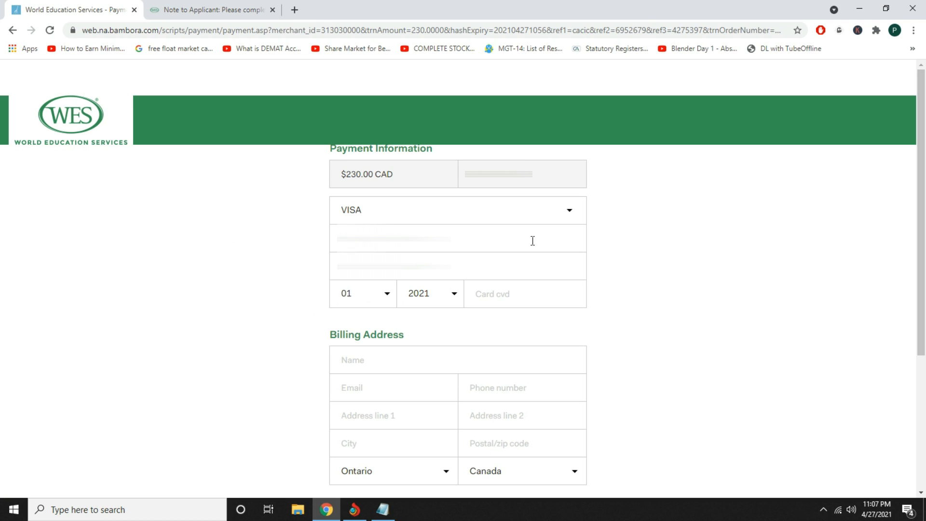
pyautogui.click(534, 212)
pyautogui.click(521, 239)
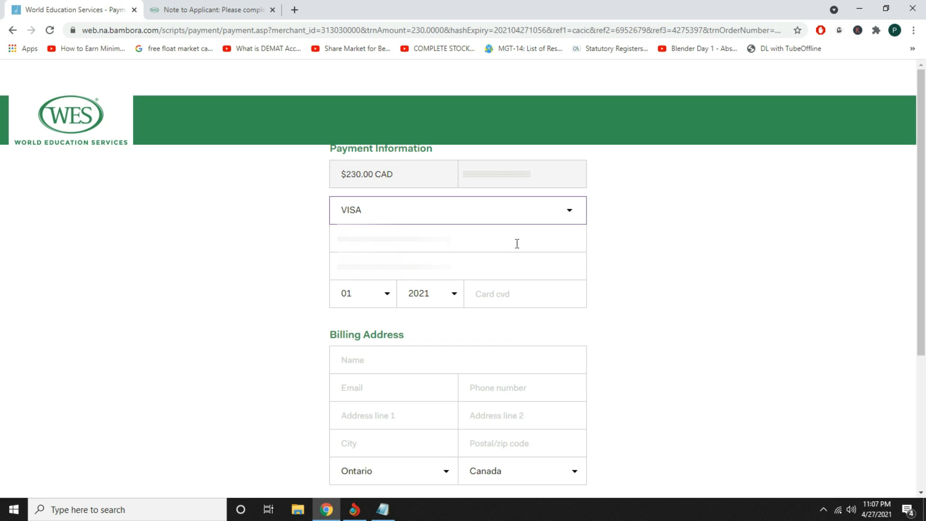
pyautogui.click(517, 243)
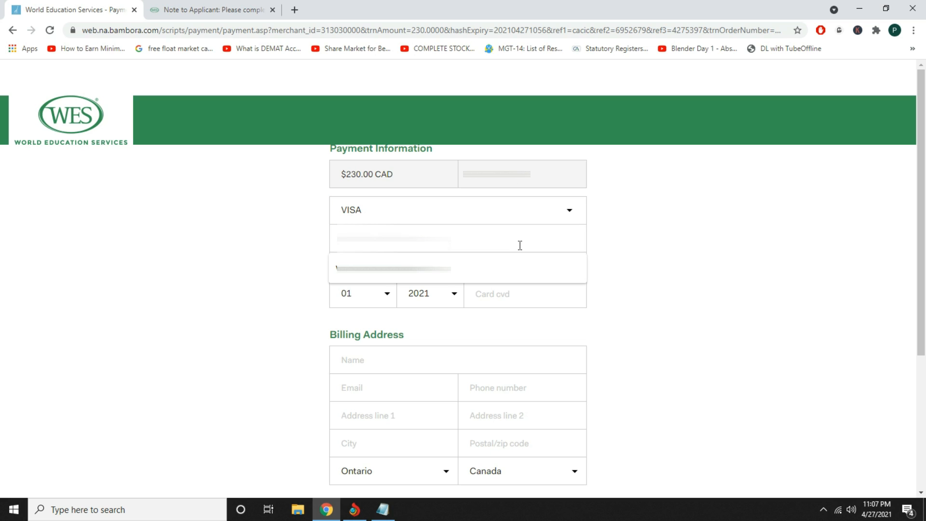
pyautogui.click(520, 246)
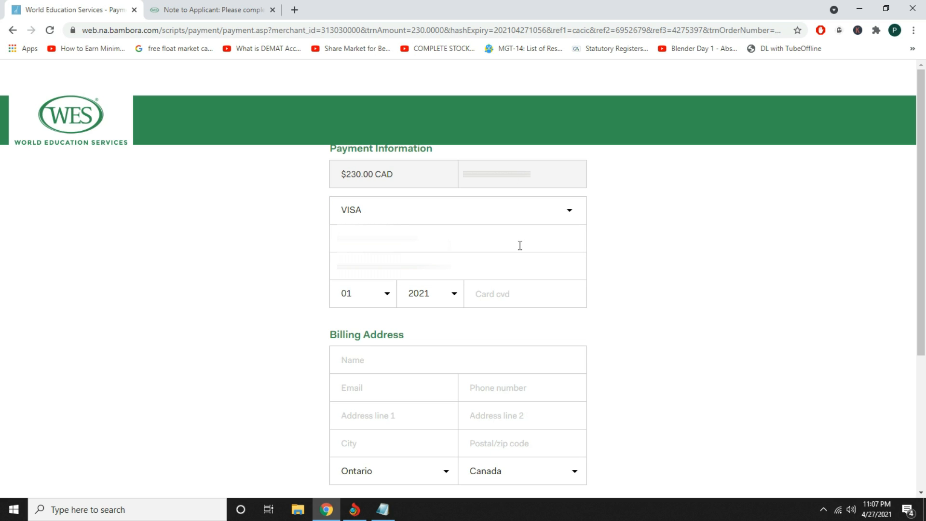
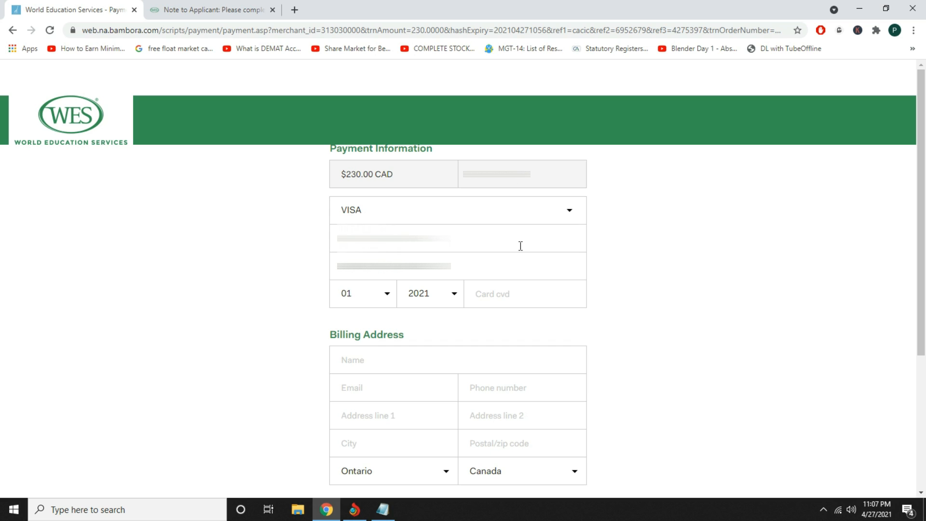
# Step: Choose the card's expiry month and year and enter the card security code
pyautogui.click(385, 290)
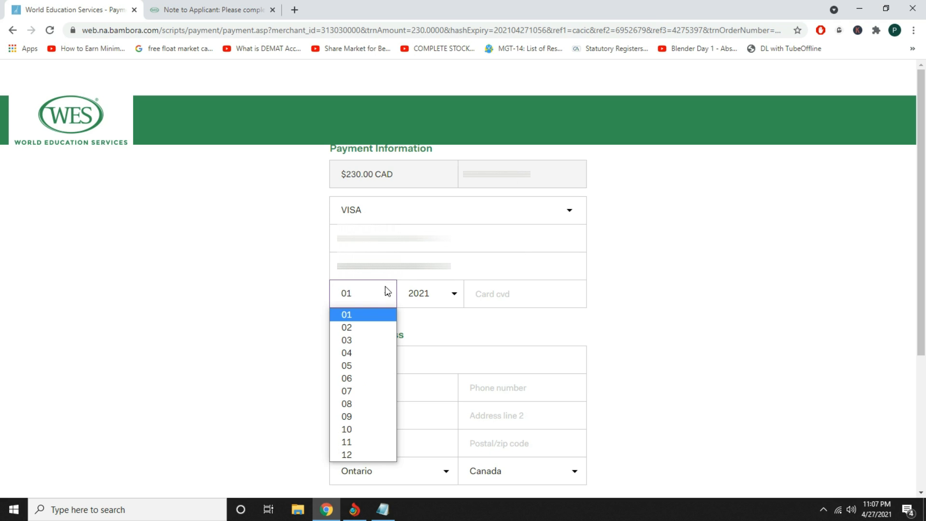
pyautogui.click(378, 429)
pyautogui.click(433, 294)
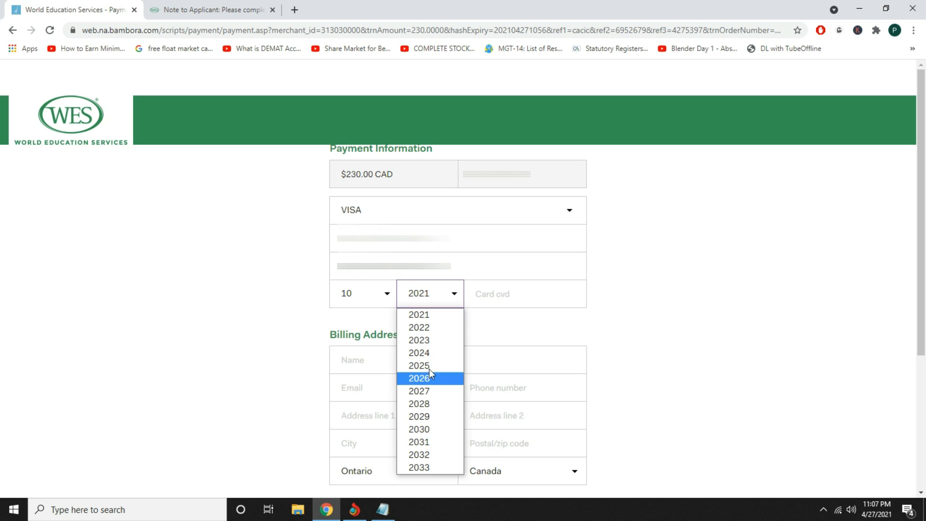
pyautogui.click(418, 340)
pyautogui.click(506, 299)
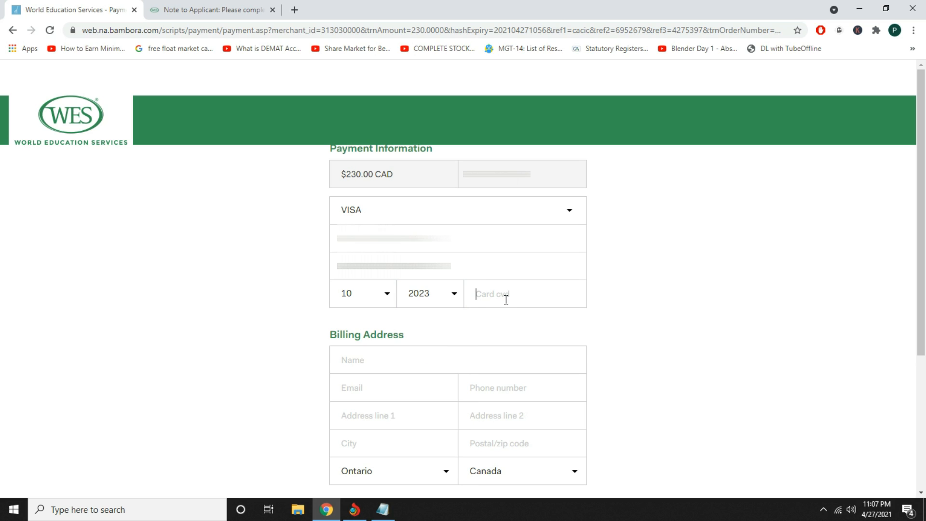
# Step: Enter the applicant's billing name, e-mail address and phone number
pyautogui.click(474, 358)
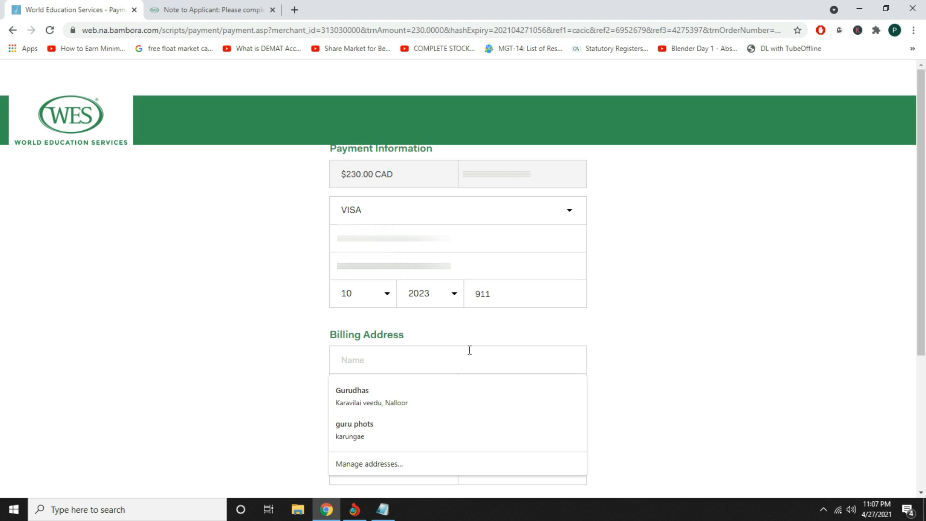
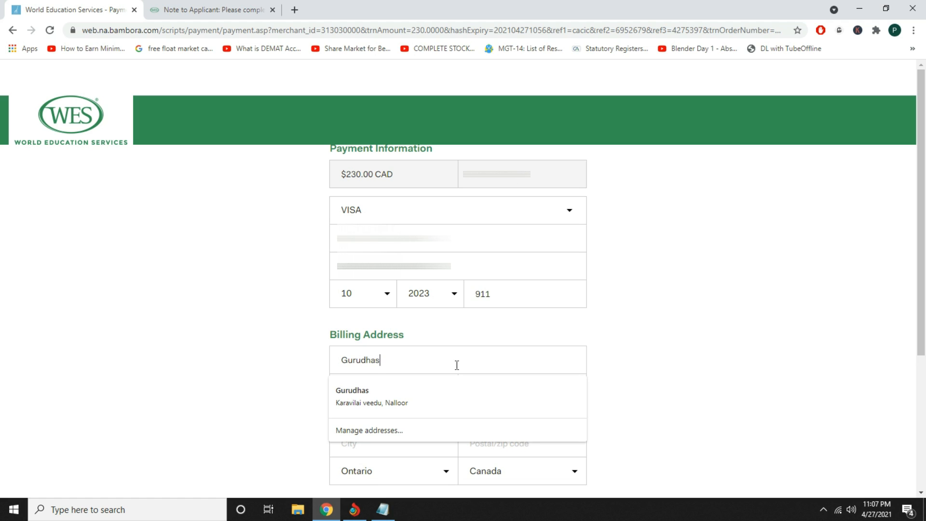
pyautogui.press('Tab')
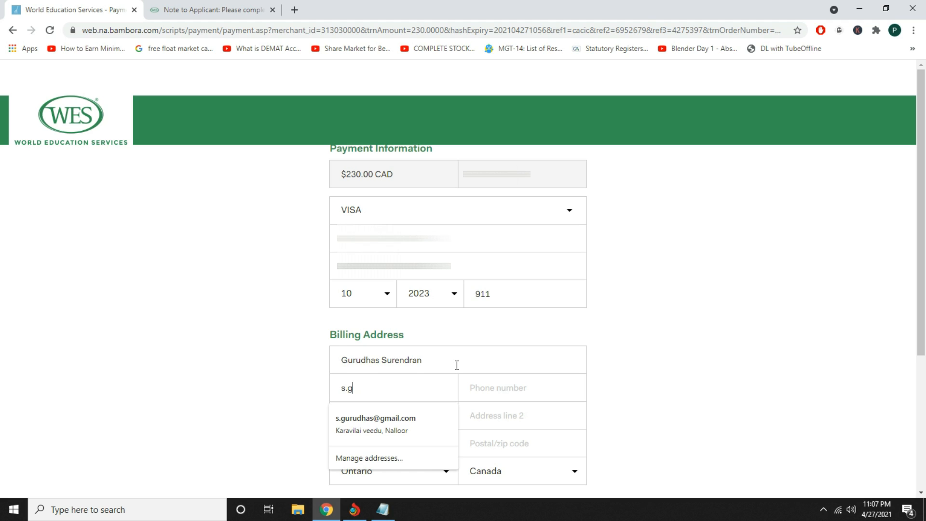
pyautogui.press('Tab')
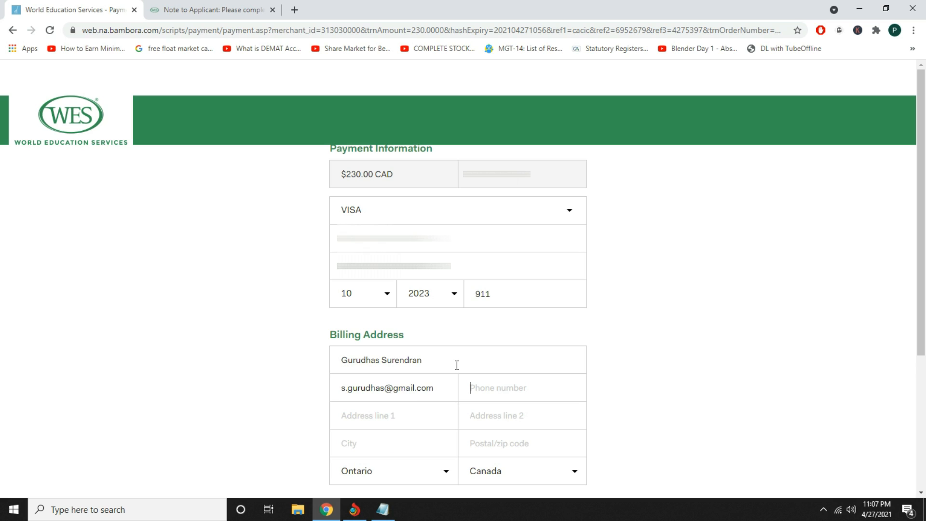
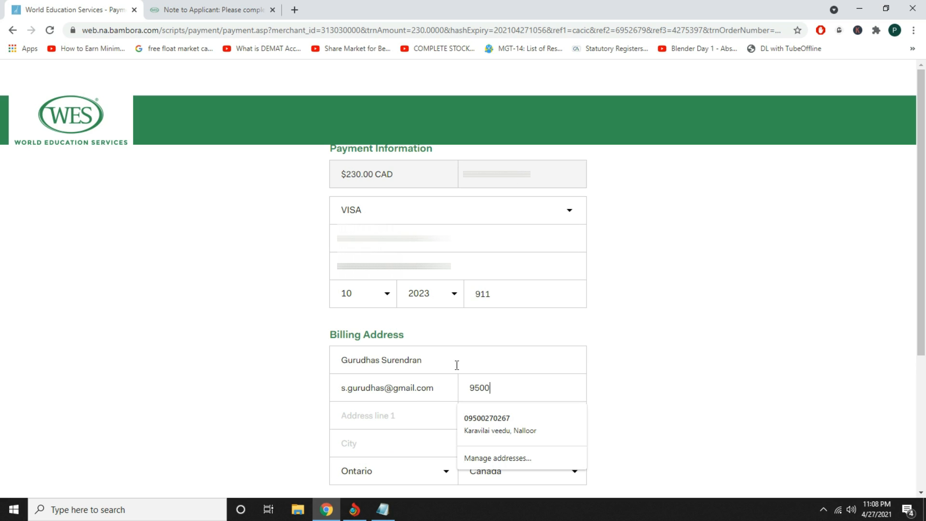
# Step: Fill in the billing address lines, city and postal code, and set the country to India
pyautogui.press('Tab')
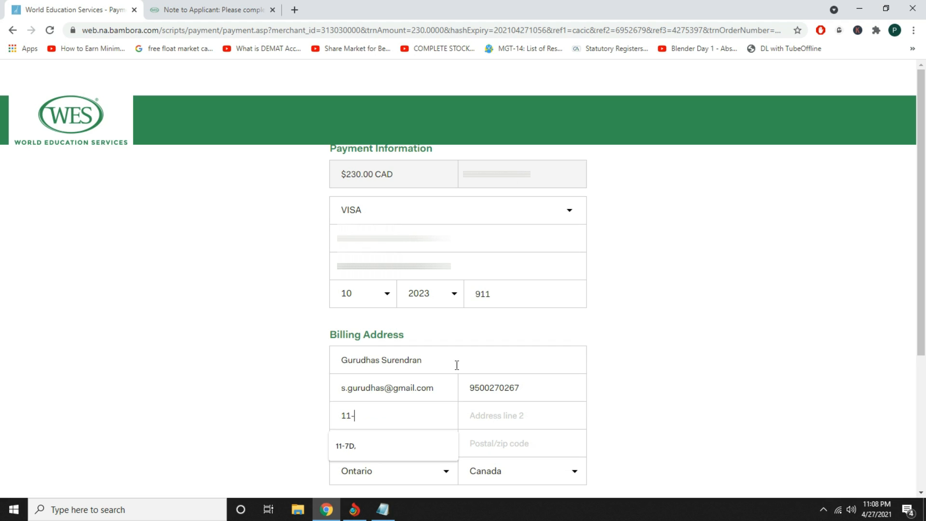
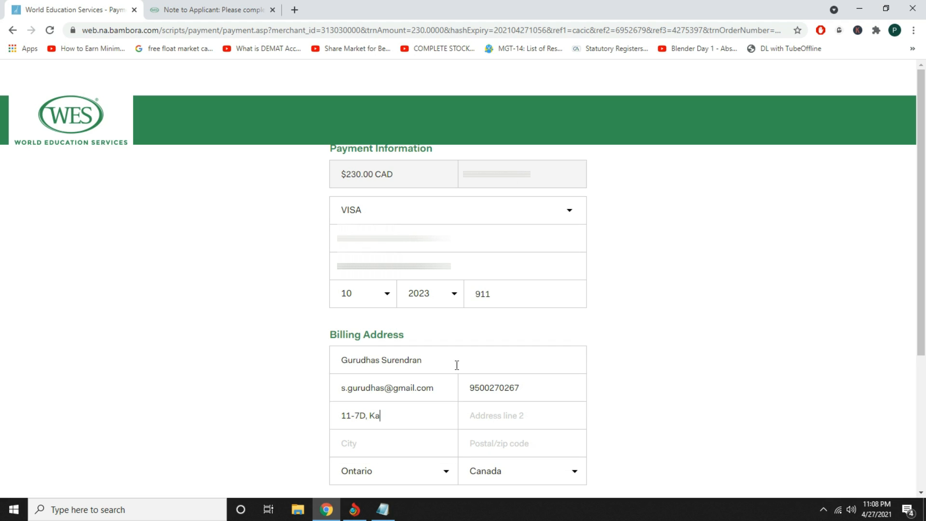
pyautogui.press('Tab')
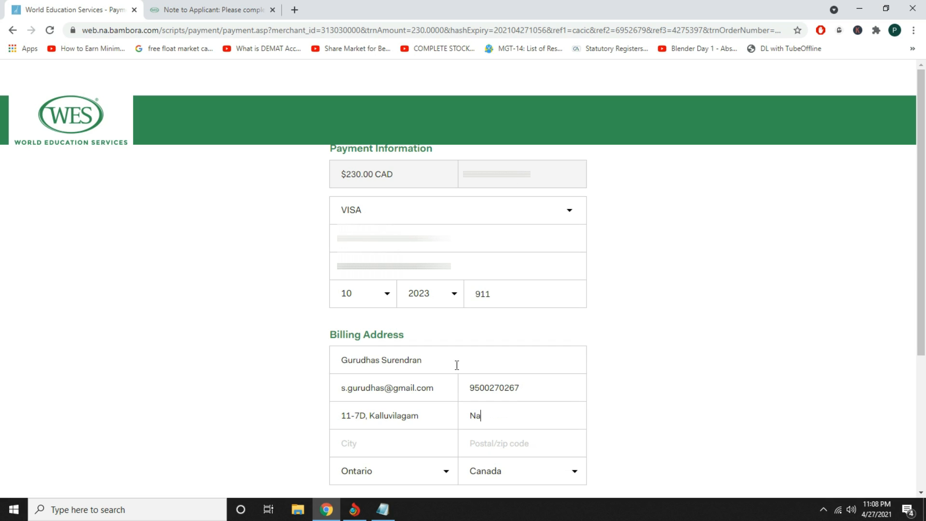
pyautogui.press('Tab')
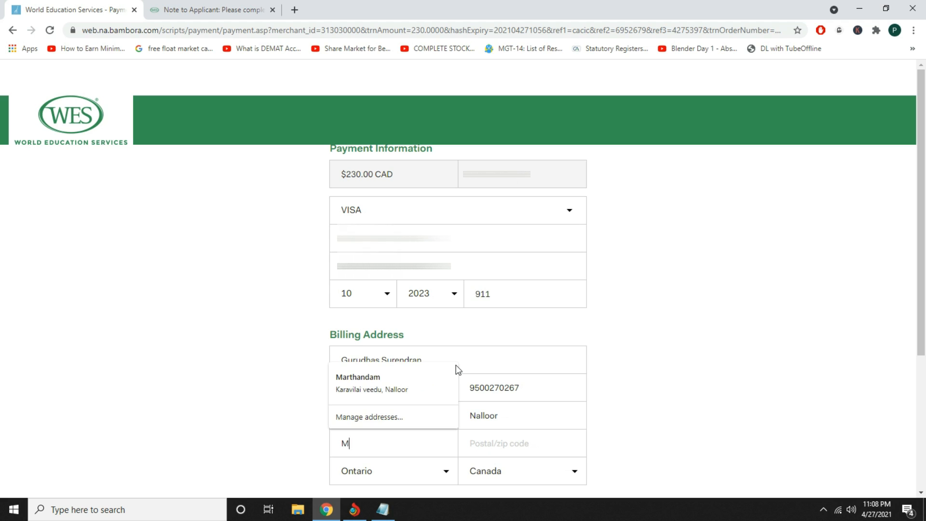
pyautogui.press('Tab')
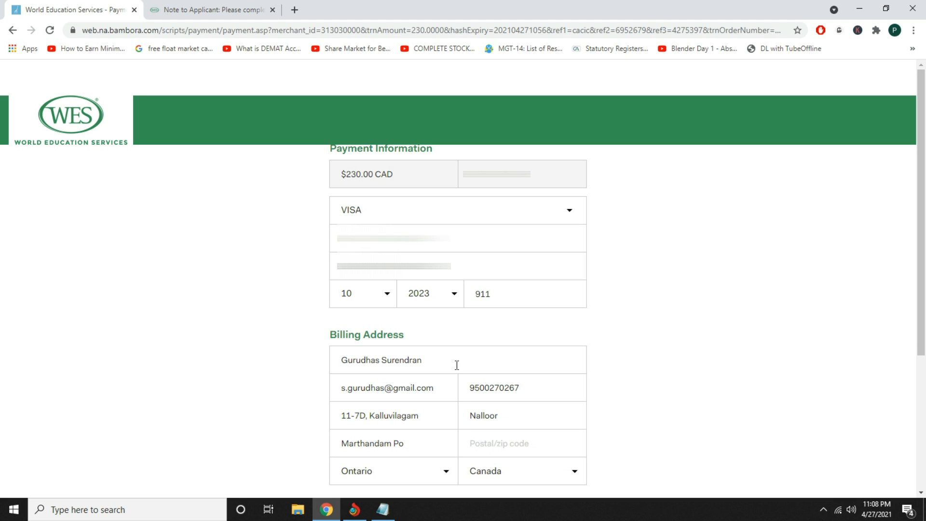
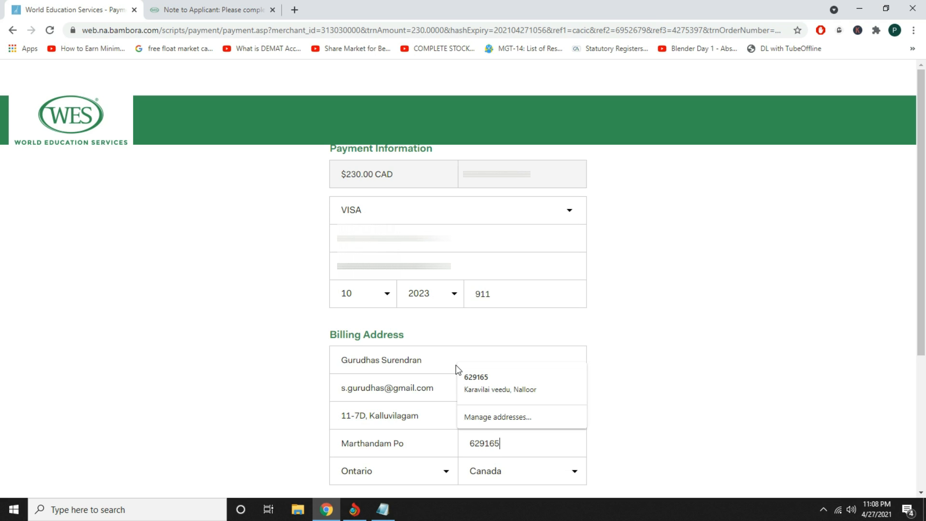
pyautogui.click(485, 476)
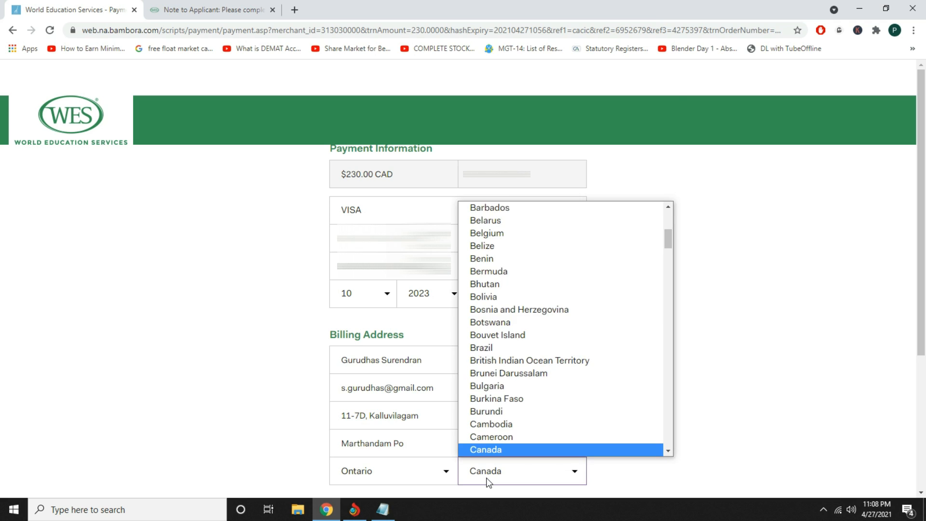
pyautogui.write('in')
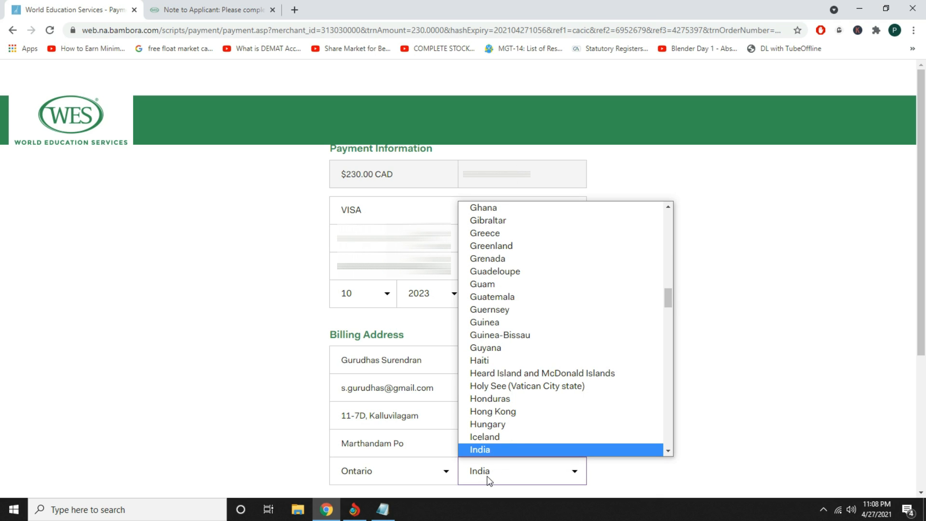
pyautogui.click(483, 428)
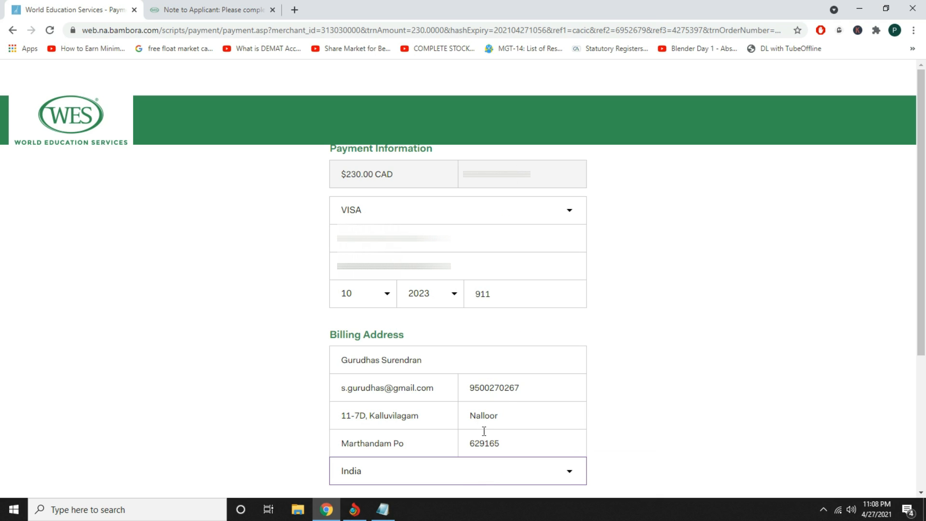
pyautogui.click(526, 490)
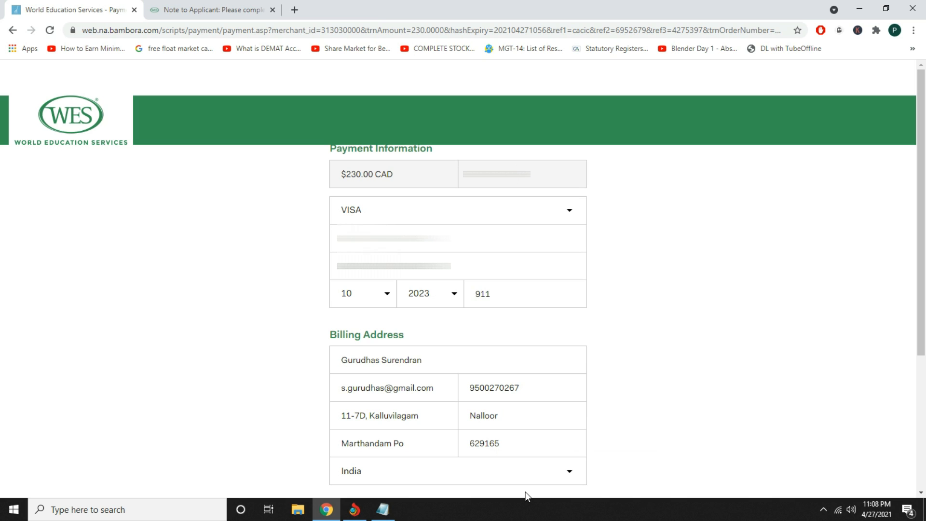
# Step: Submit the payment, review the application confirmation page, and bring up the Notepad address note
pyautogui.scroll(-4, 525, 490)
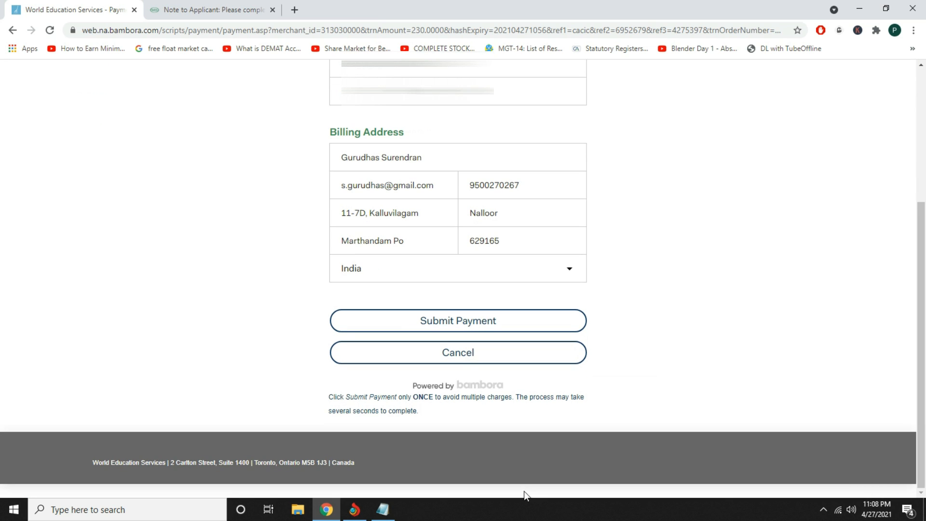
pyautogui.click(463, 331)
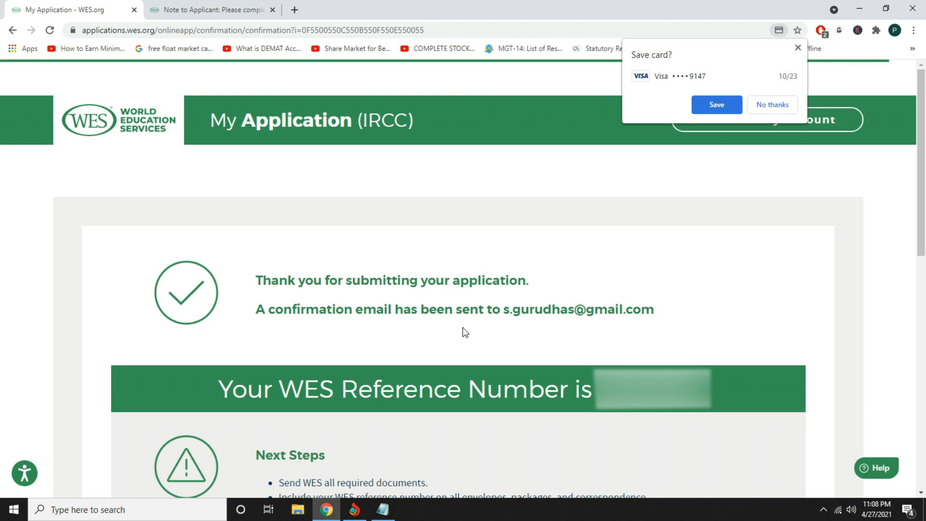
pyautogui.scroll(-2, 462, 326)
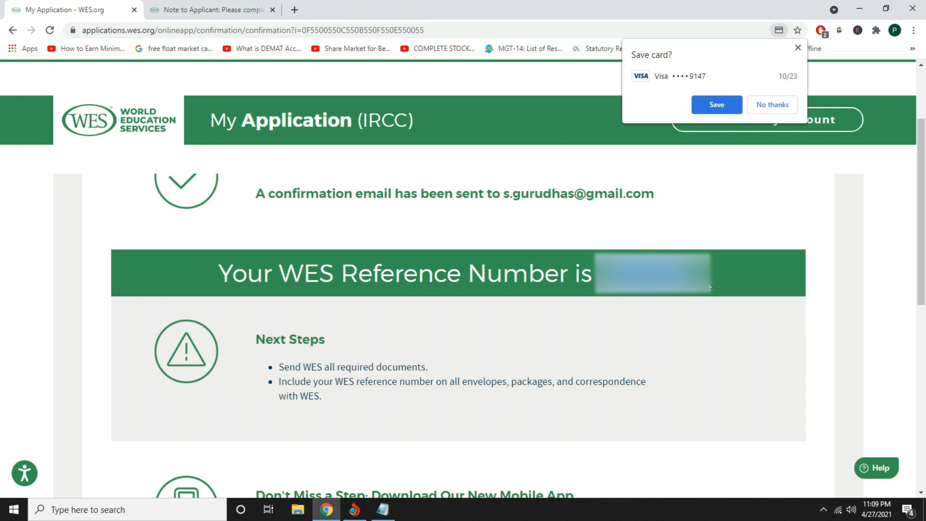
pyautogui.click(382, 509)
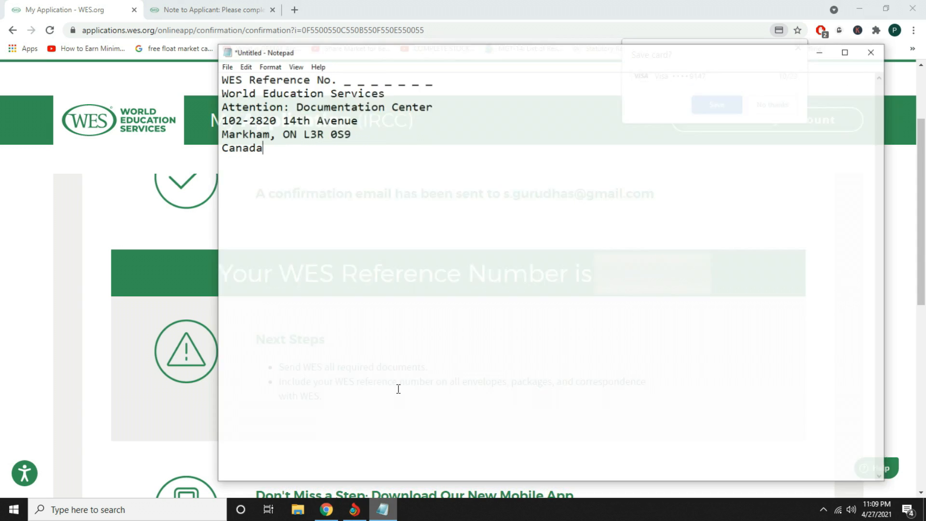
# Step: Paste the WES reference number over the underscores in the Notepad note, then minimize Notepad
pyautogui.moveTo(343, 72); pyautogui.dragTo(452, 77)
pyautogui.click(444, 71)
pyautogui.moveTo(343, 71); pyautogui.dragTo(450, 70)
pyautogui.hotkey('ctrl', 'v')
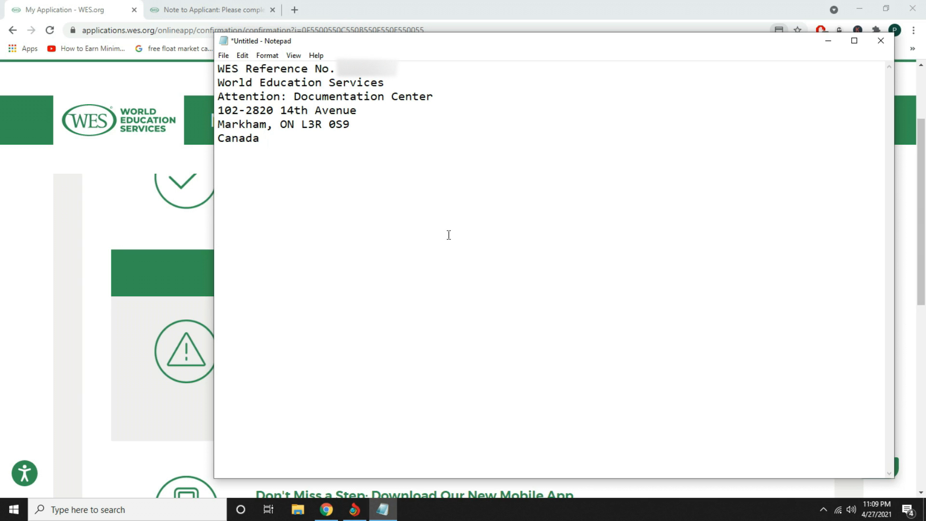
pyautogui.click(828, 40)
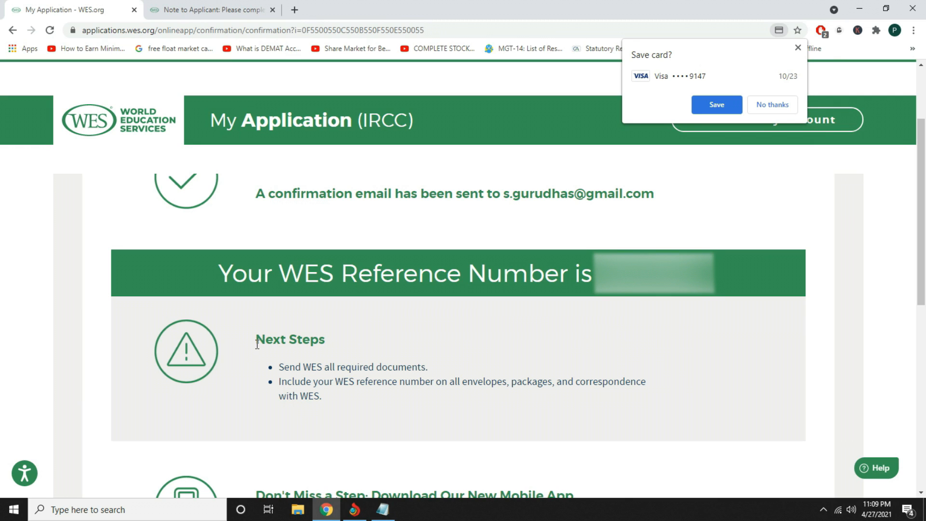
pyautogui.moveTo(254, 344); pyautogui.dragTo(276, 358)
pyautogui.click(291, 372)
pyautogui.scroll(-2, 610, 391)
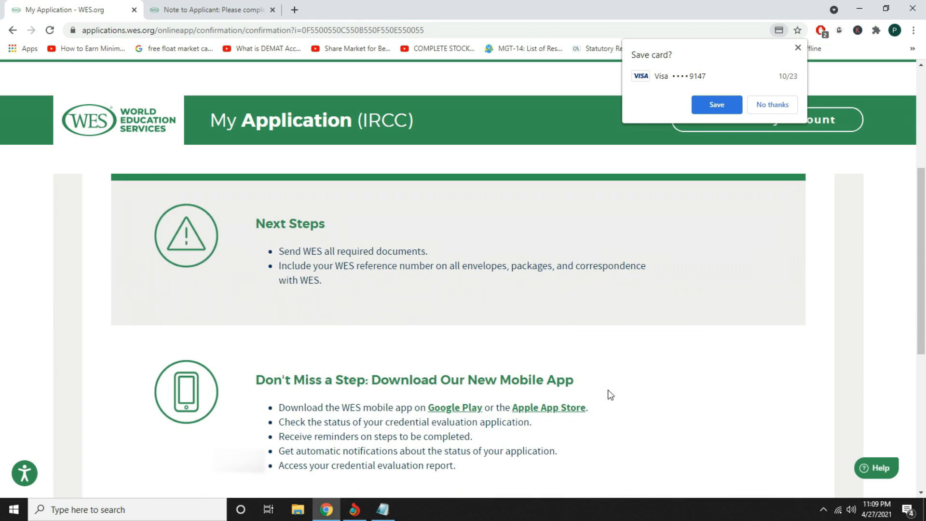
pyautogui.scroll(-2, 610, 394)
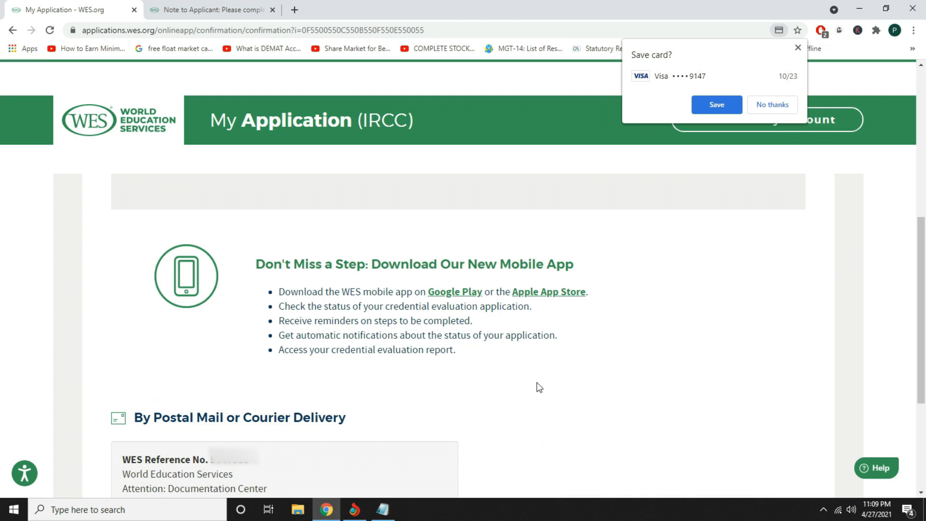
pyautogui.scroll(-2, 619, 400)
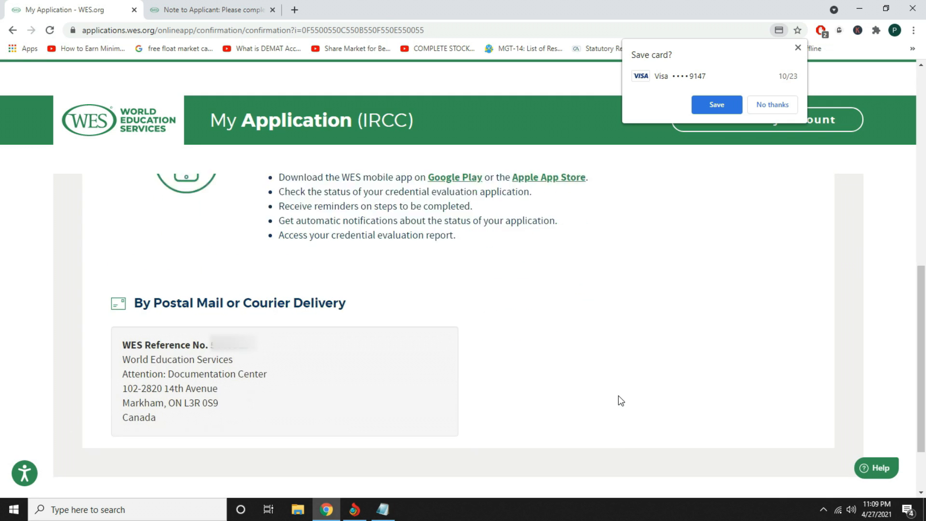
pyautogui.scroll(-1, 620, 401)
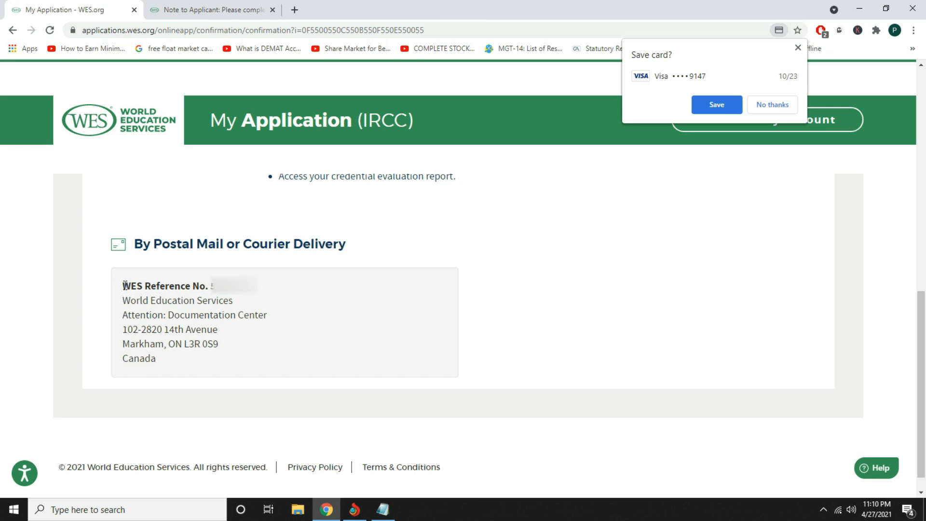
pyautogui.click(381, 510)
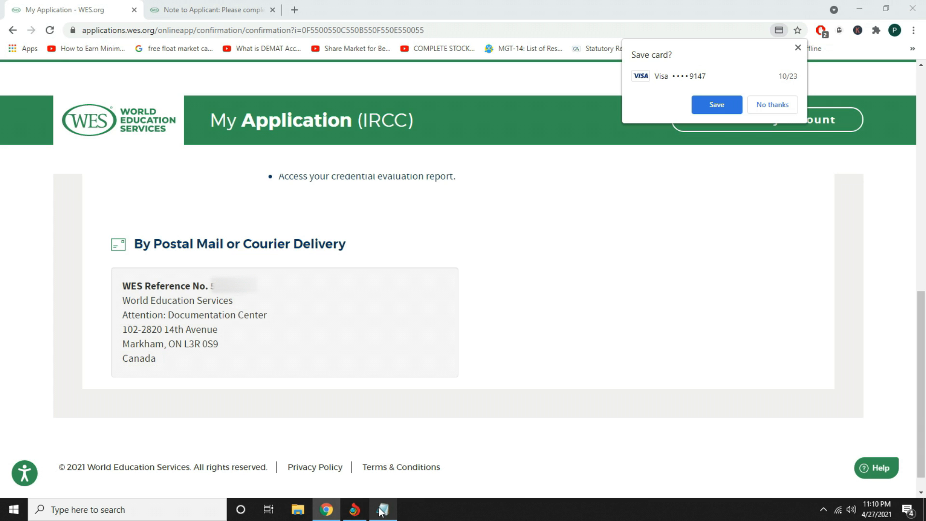
pyautogui.click(381, 510)
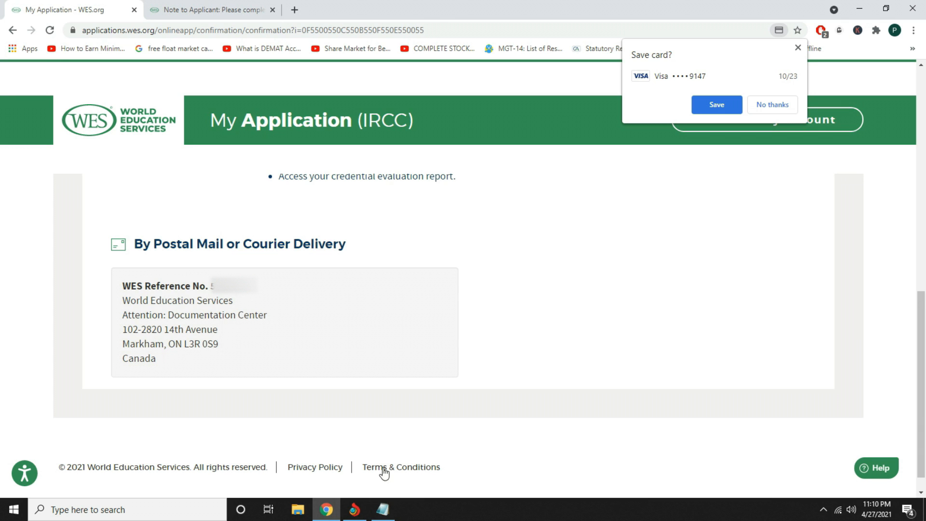
pyautogui.scroll(-1, 382, 444)
pyautogui.scroll(3, 382, 446)
pyautogui.scroll(6, 382, 449)
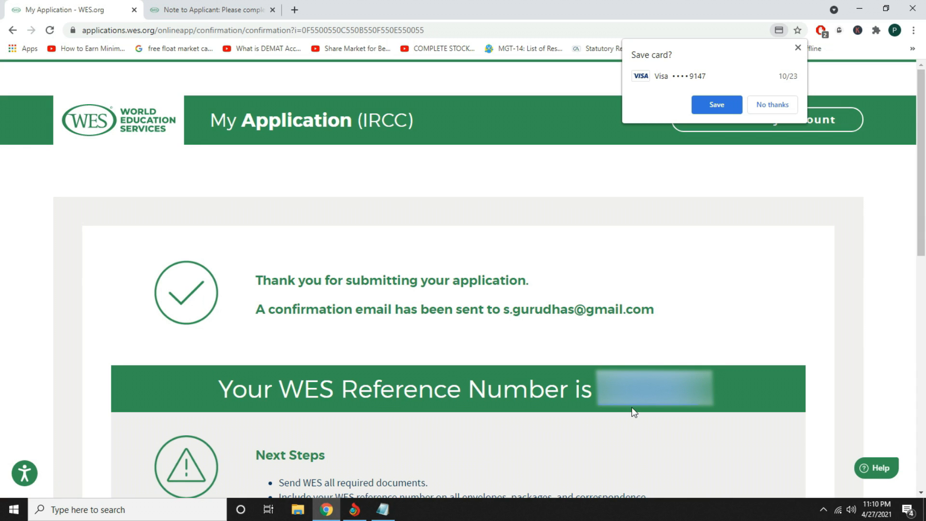
# Step: In the request form PDF, paste the WES reference number and enter the applicant's last and first names
pyautogui.click(255, 9)
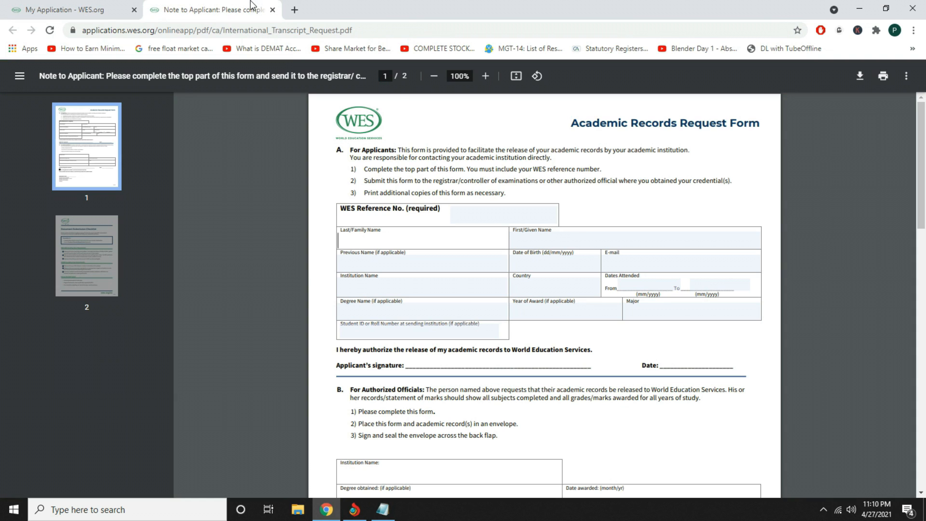
pyautogui.click(473, 213)
pyautogui.hotkey('ctrl', 'v')
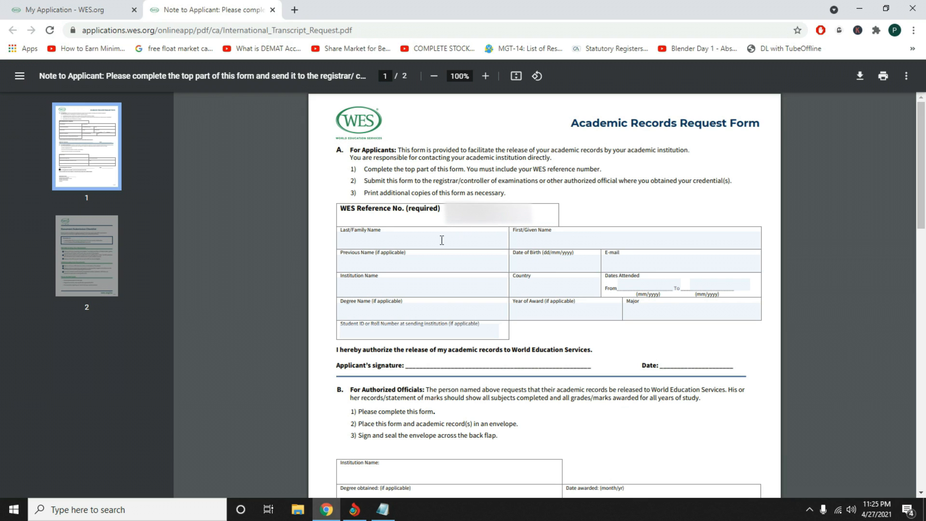
pyautogui.click(441, 239)
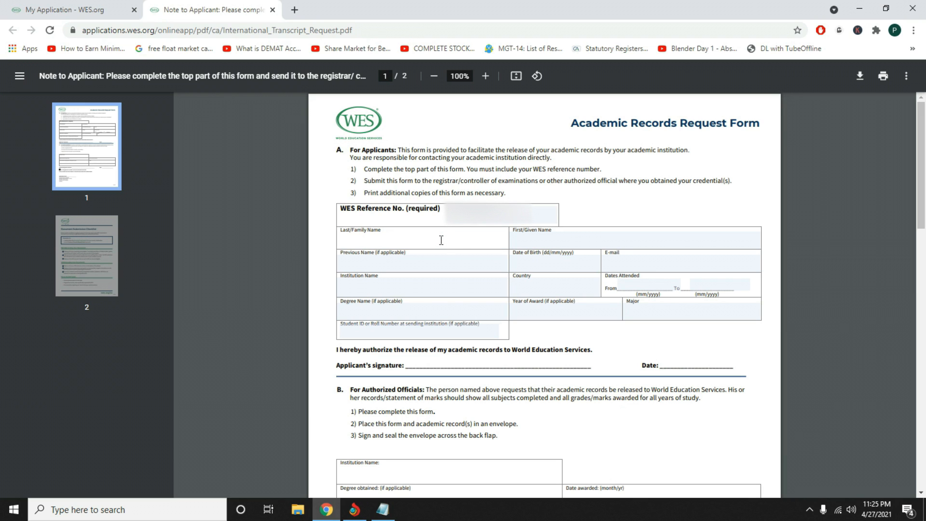
pyautogui.press('Tab')
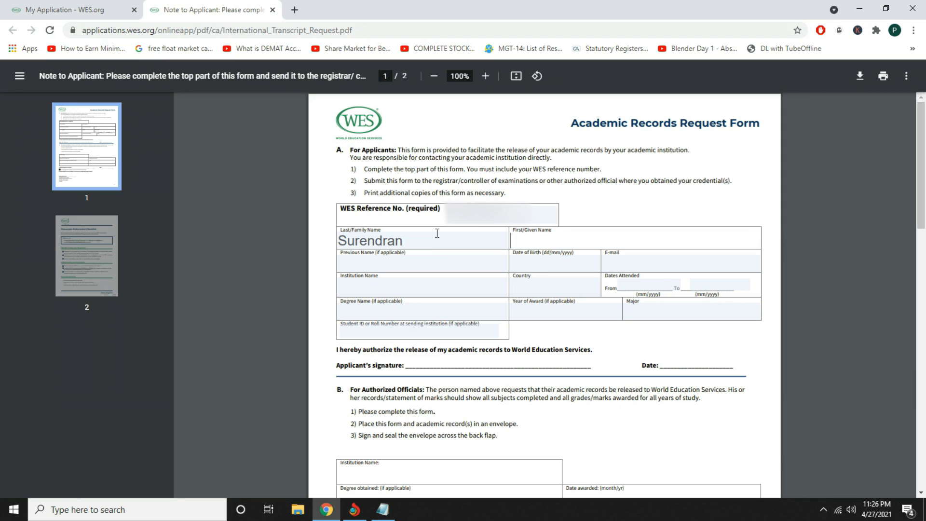
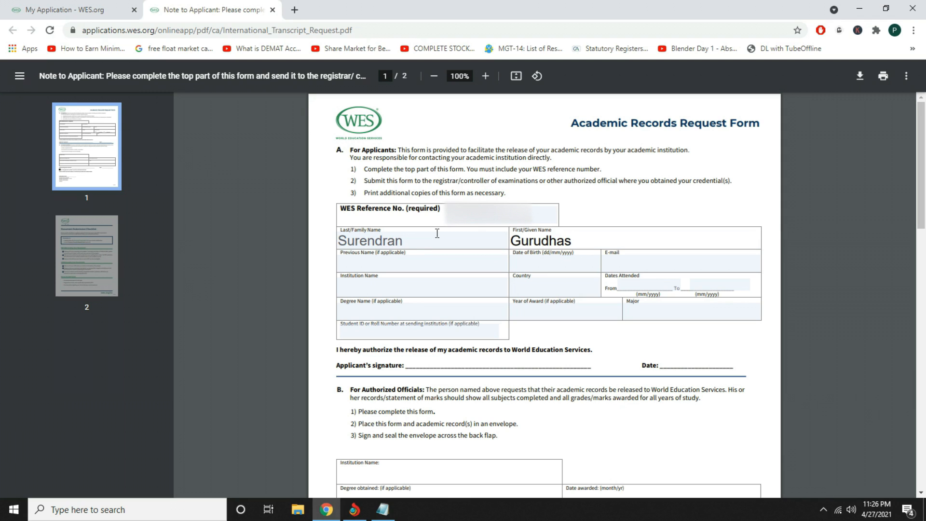
# Step: Enter the applicant's date of birth and e-mail, with Anna University as the institution
pyautogui.click(539, 262)
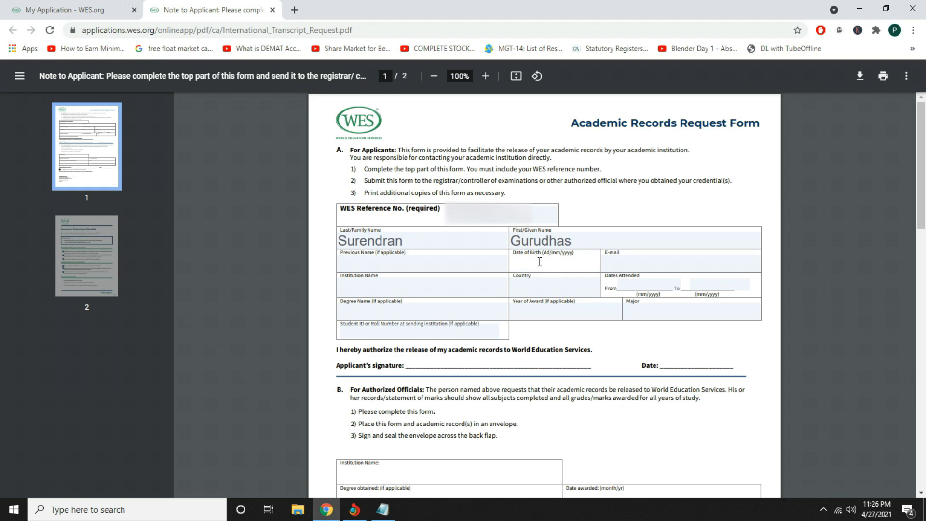
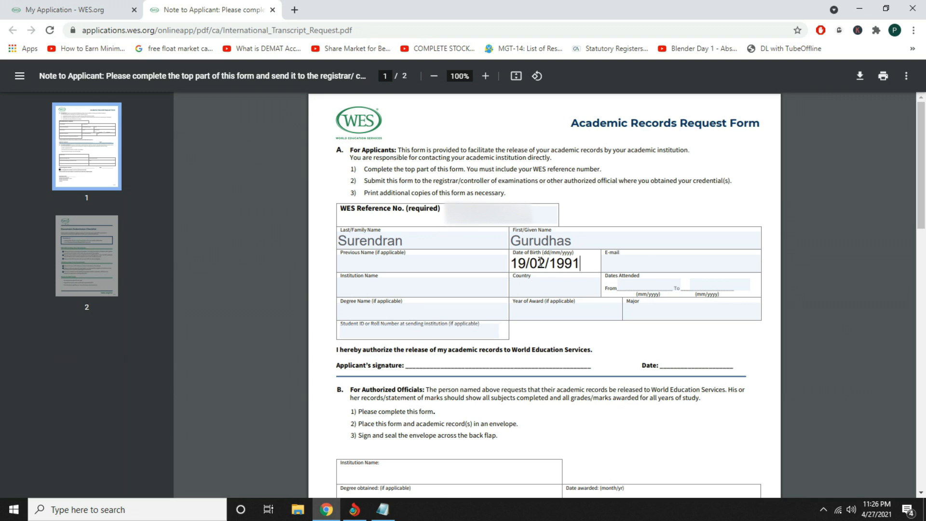
pyautogui.click(648, 261)
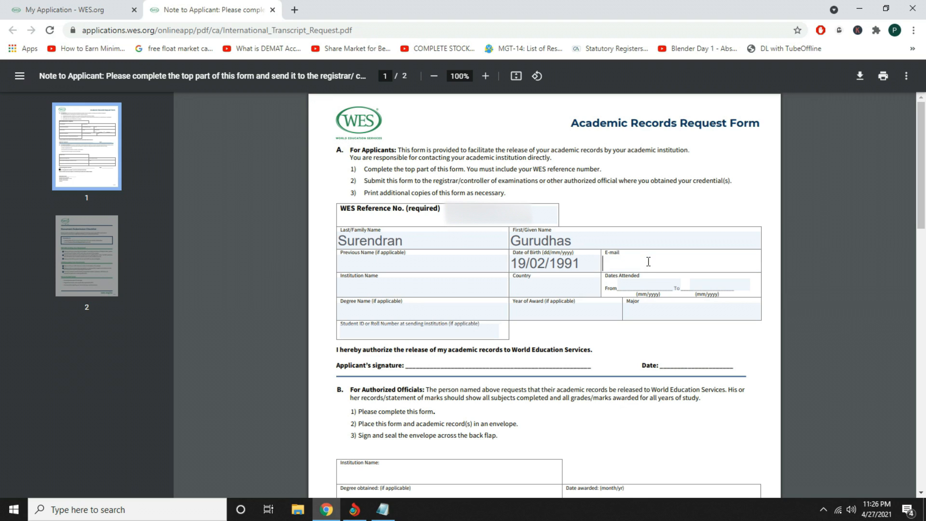
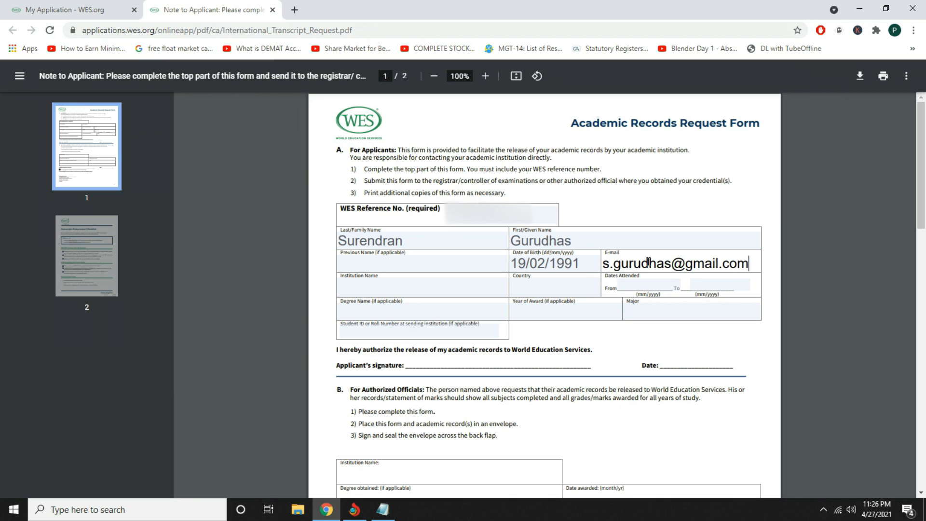
pyautogui.click(467, 288)
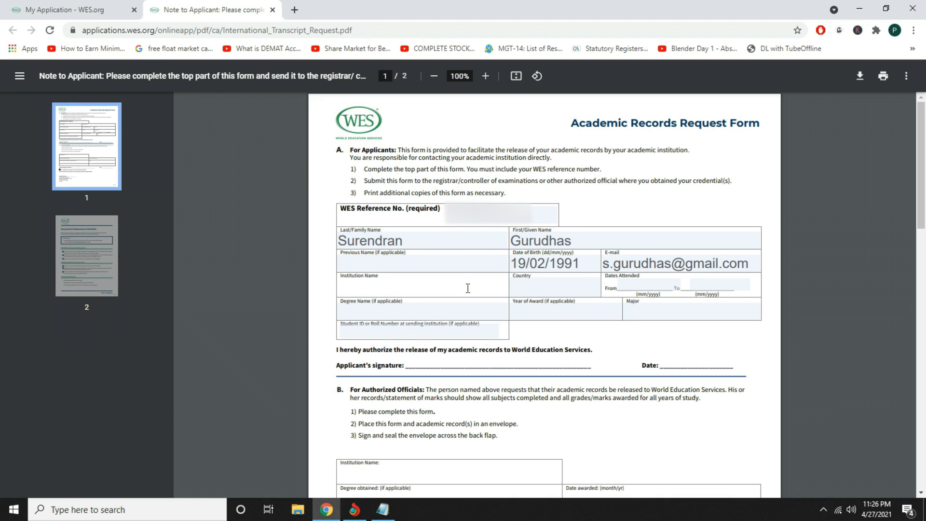
pyautogui.write('Anna University')
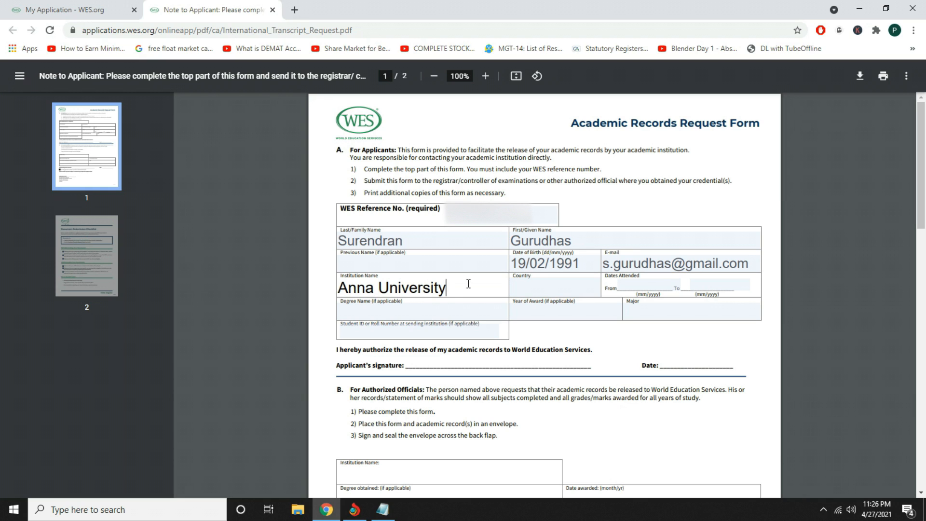
# Step: Enter India as the country and attendance dates 06/2010 to 05/2013
pyautogui.click(524, 289)
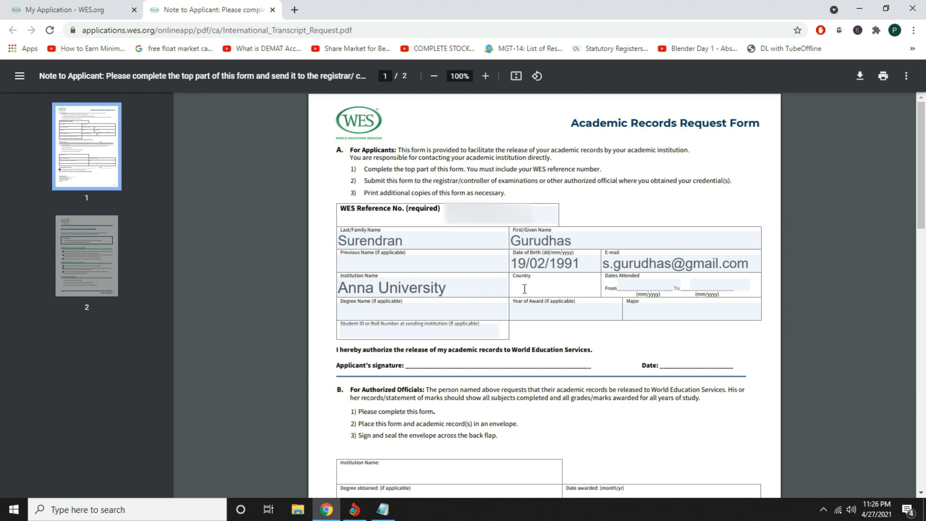
pyautogui.write('India')
pyautogui.click(638, 288)
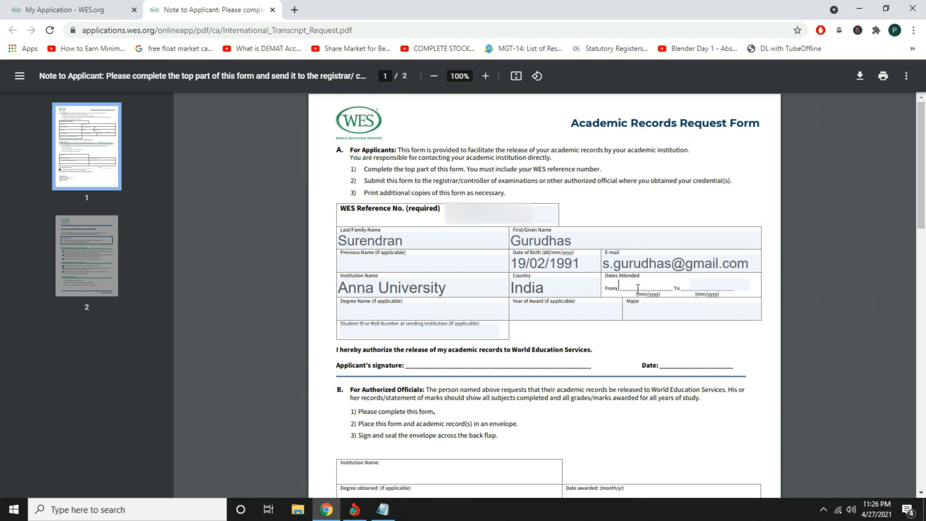
pyautogui.write('06/2010')
pyautogui.click(690, 283)
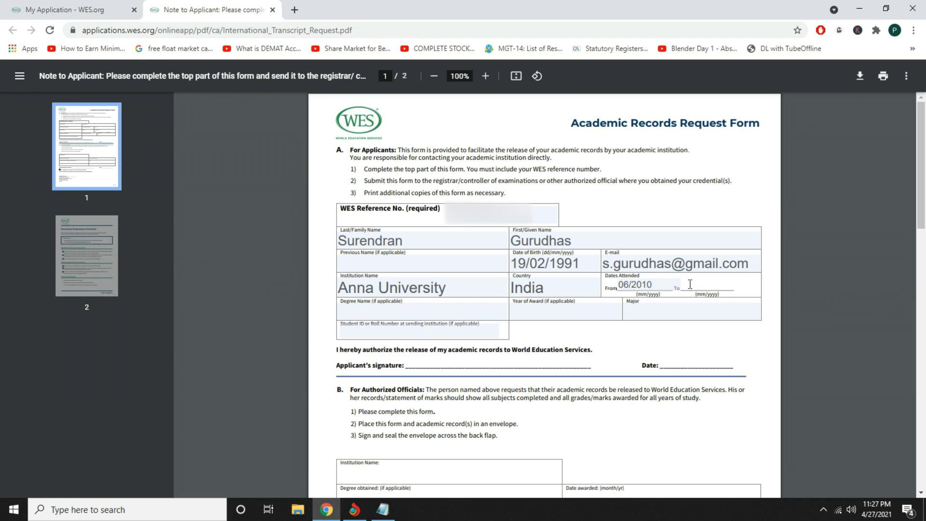
pyautogui.write('05/2')
pyautogui.write('013')
# Step: Enter degree Bachelor of Technology, award year 2013 and major Information technology
pyautogui.click(474, 309)
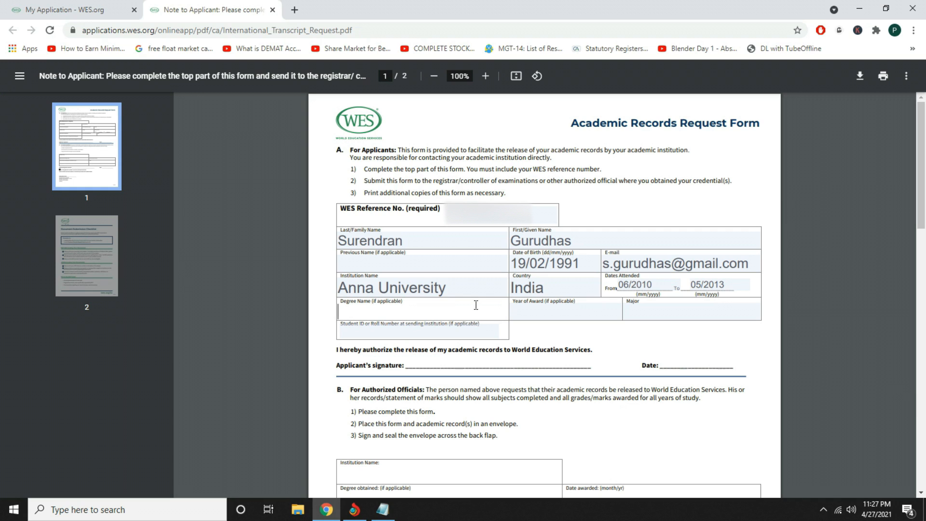
pyautogui.write('Bachelor o')
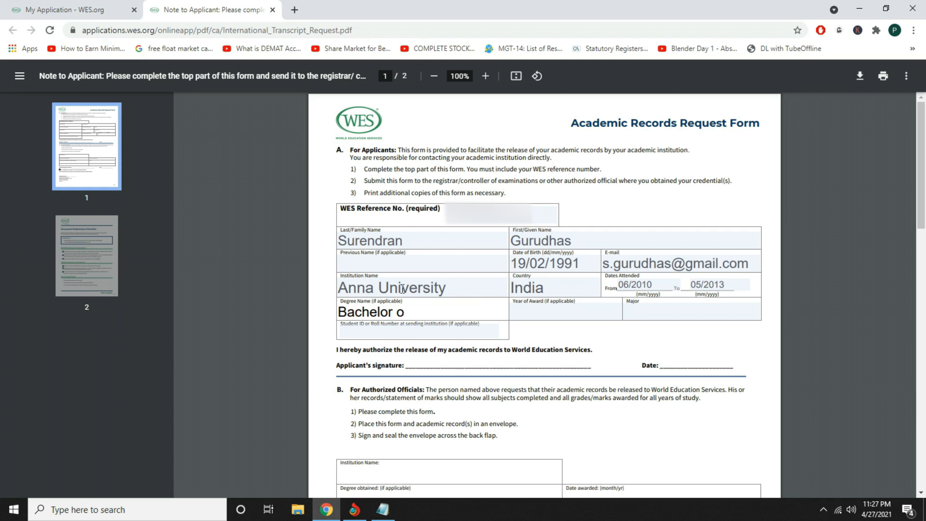
pyautogui.write('f Technology')
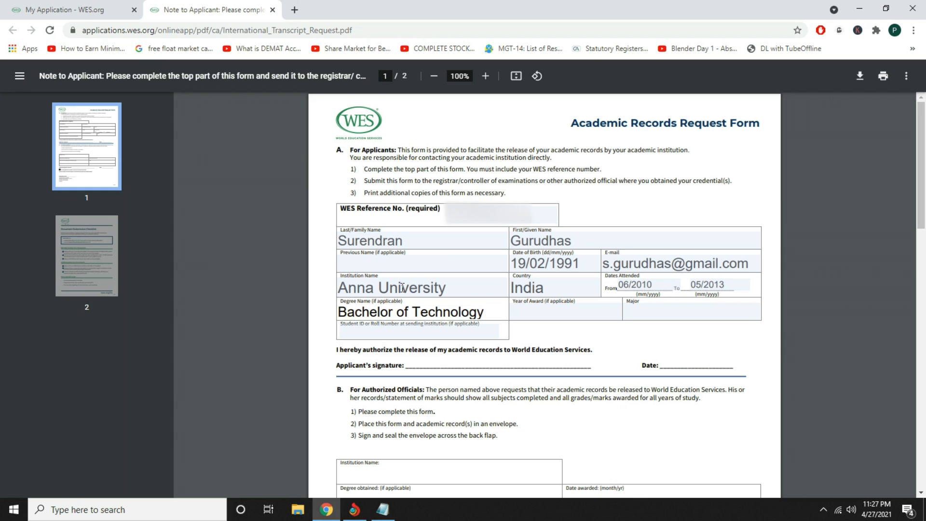
pyautogui.press('Tab')
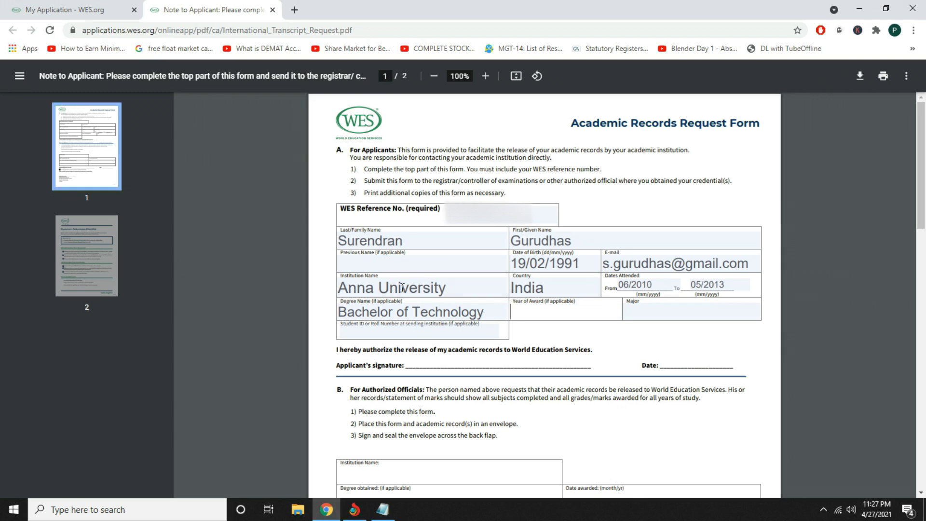
pyautogui.write('2013')
pyautogui.press('Tab')
pyautogui.write('Information technology')
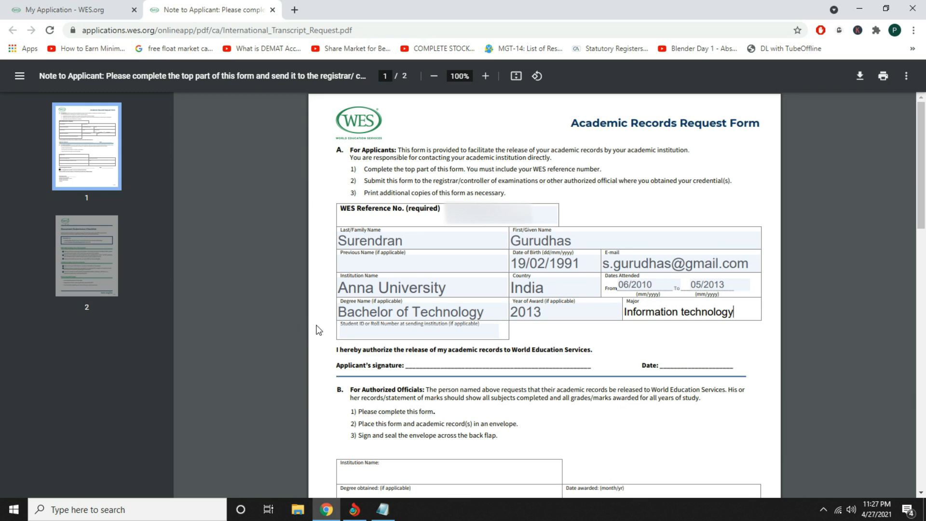
# Step: Enter the applicant's student ID, then paste the WES reference number into the field by the address block
pyautogui.click(374, 333)
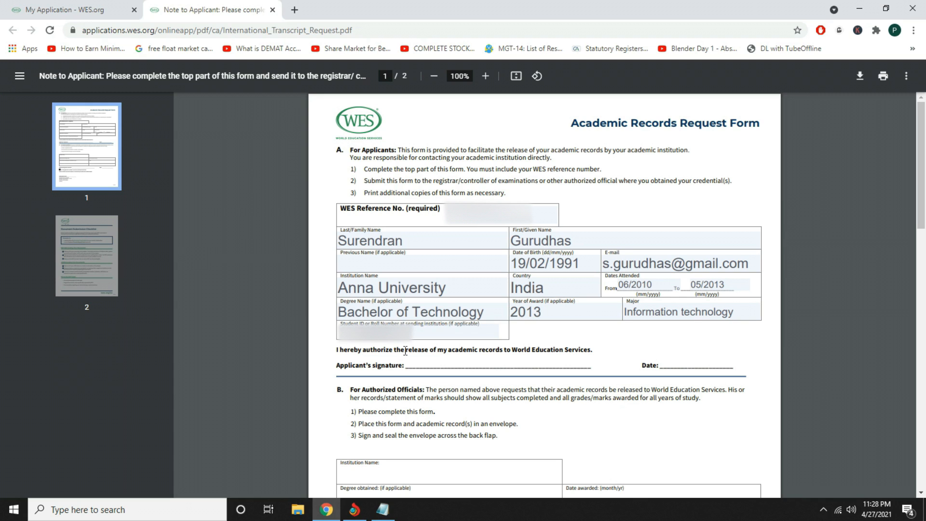
pyautogui.scroll(-2, 405, 351)
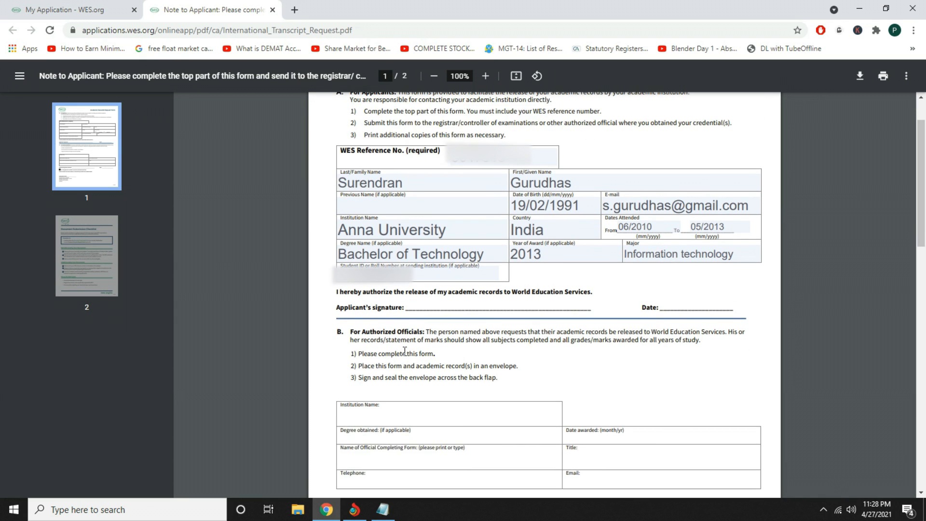
pyautogui.scroll(2, 463, 270)
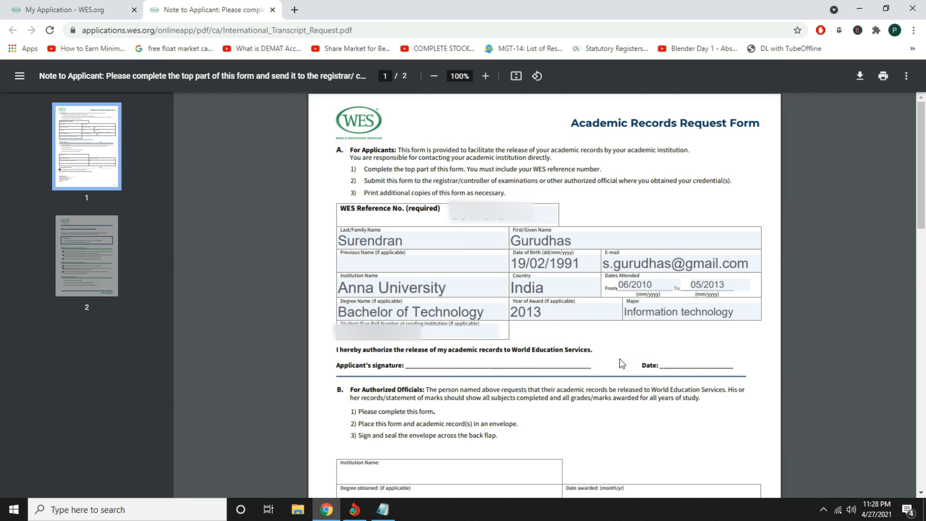
pyautogui.scroll(-3, 540, 391)
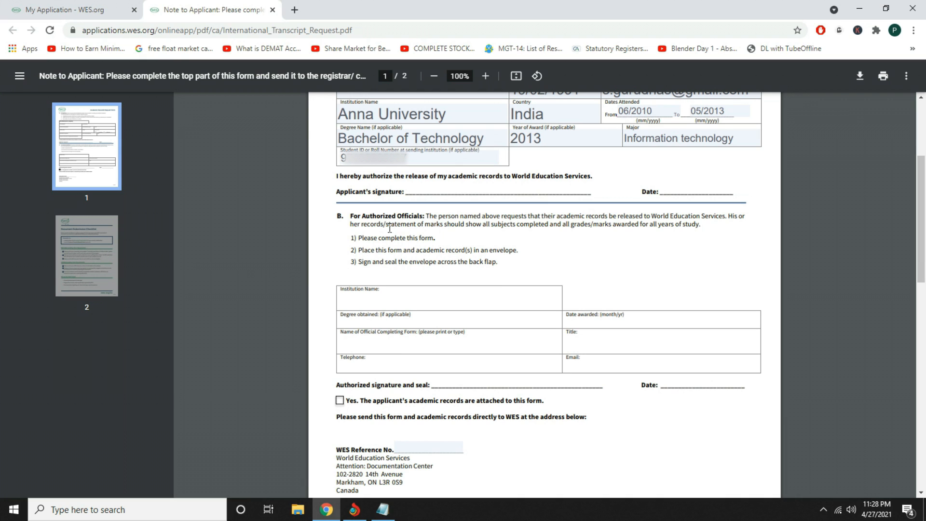
pyautogui.scroll(-1, 340, 217)
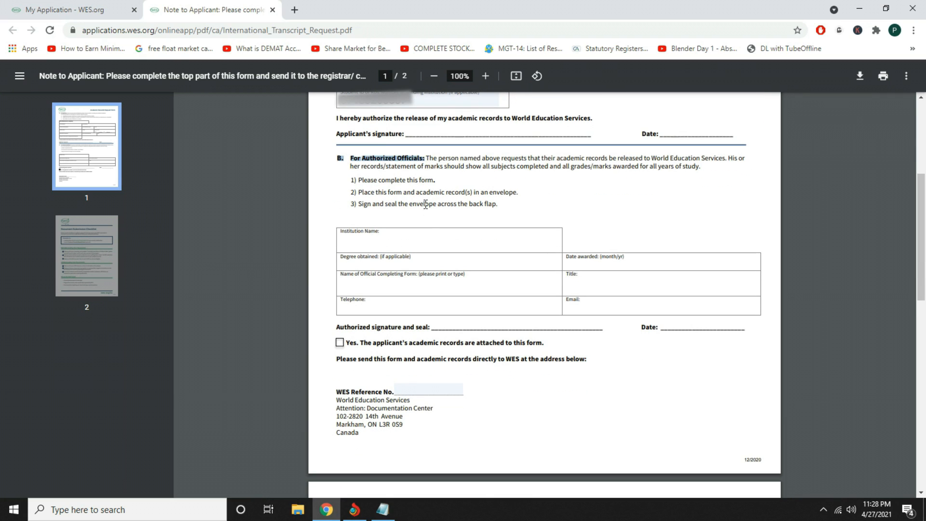
pyautogui.scroll(-3, 424, 231)
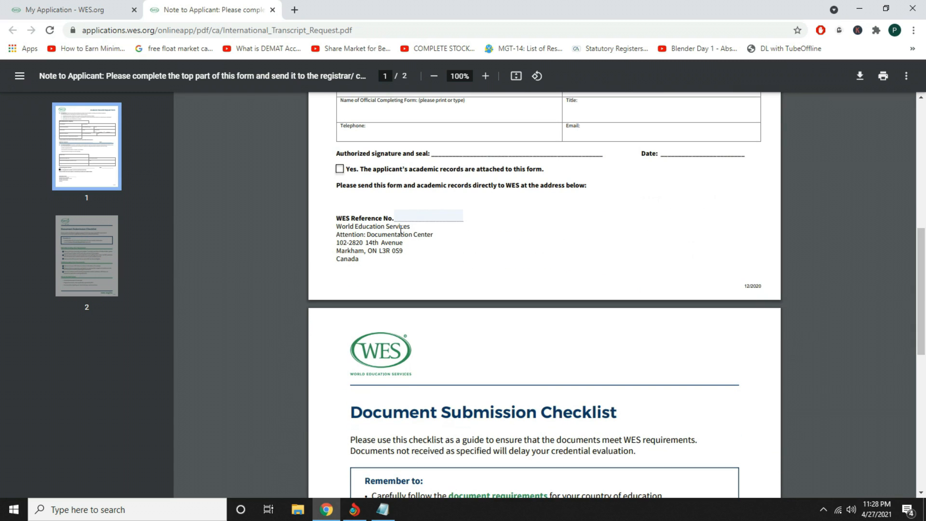
pyautogui.click(394, 218)
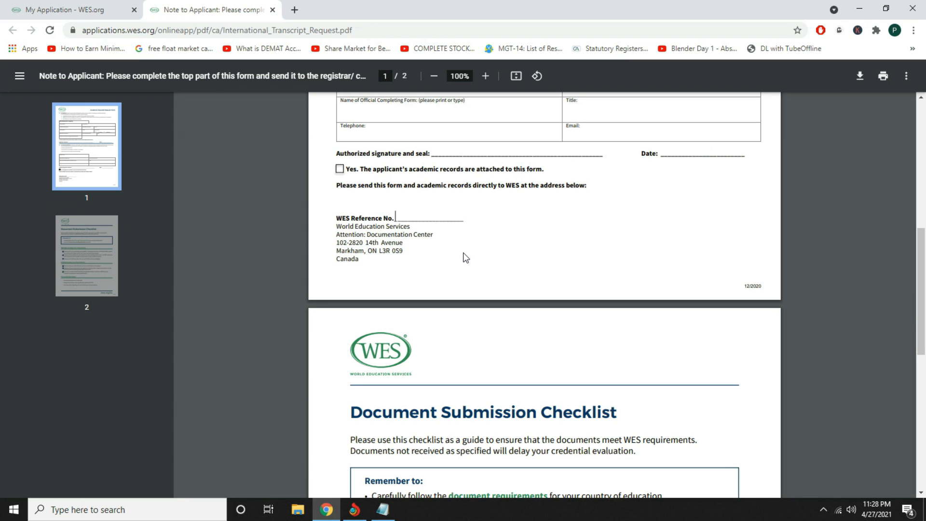
pyautogui.hotkey('ctrl', 'v')
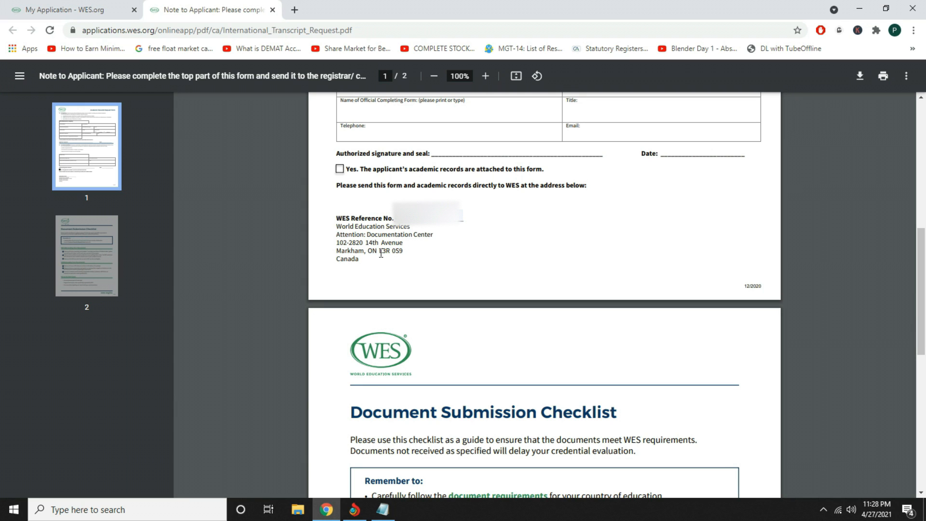
pyautogui.scroll(-6, 376, 251)
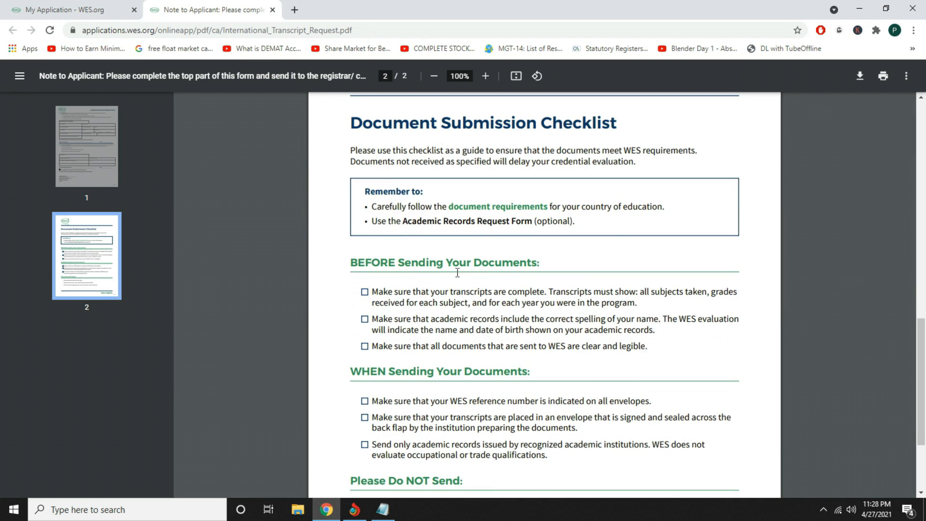
pyautogui.scroll(-1, 457, 273)
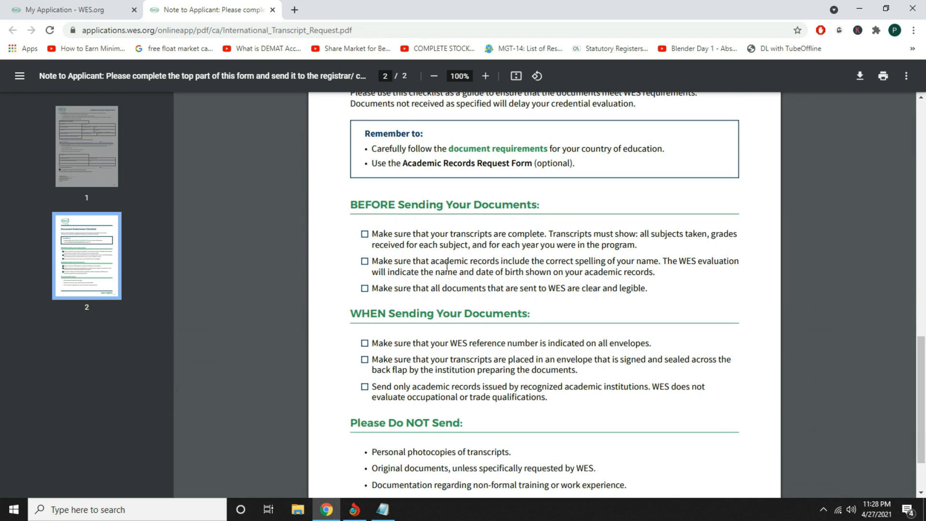
pyautogui.scroll(-1, 471, 269)
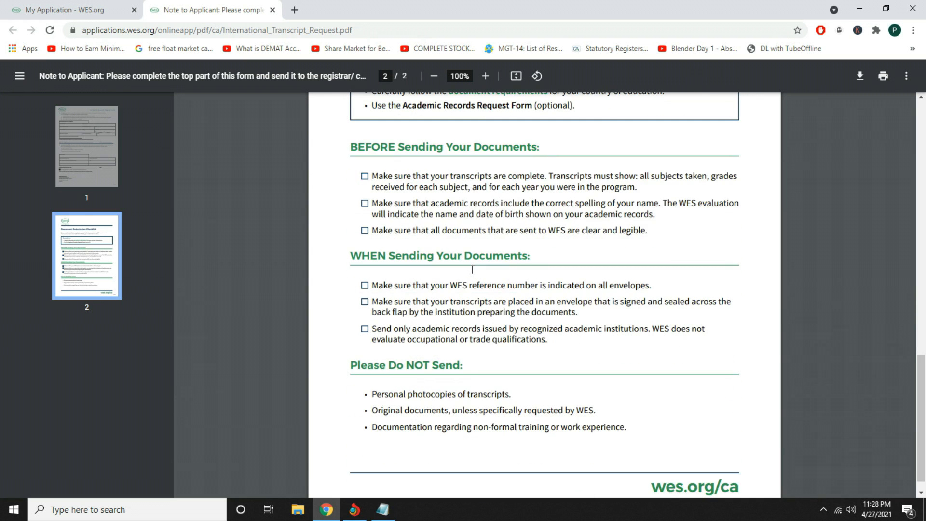
pyautogui.scroll(-1, 472, 270)
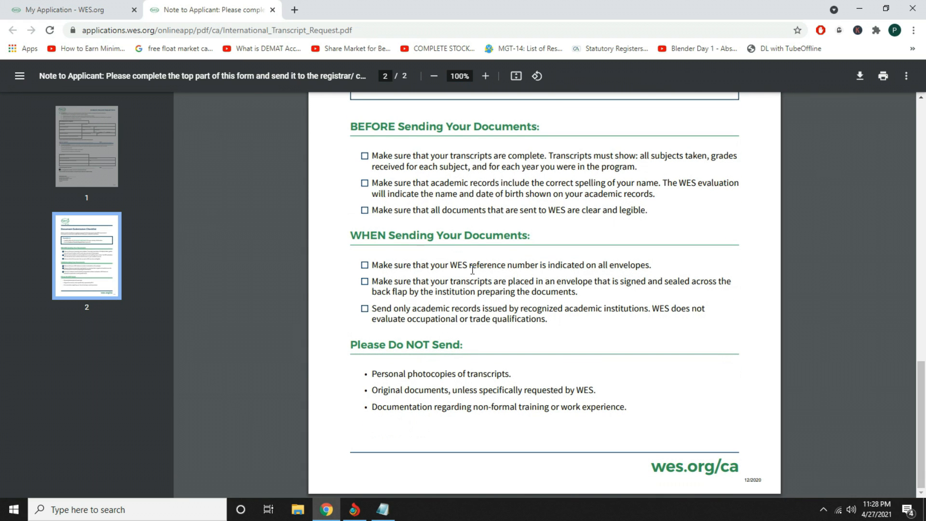
pyautogui.scroll(15, 472, 270)
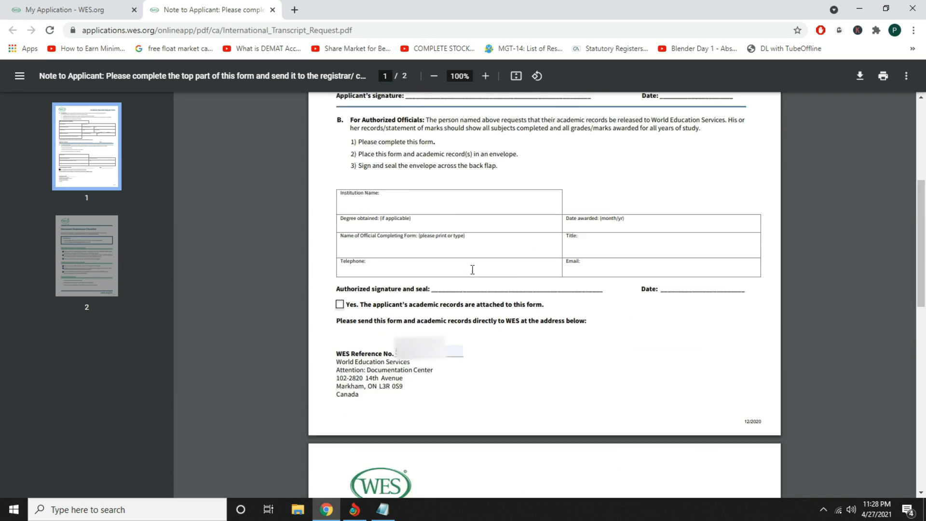
pyautogui.scroll(4, 472, 270)
pyautogui.scroll(-3, 472, 270)
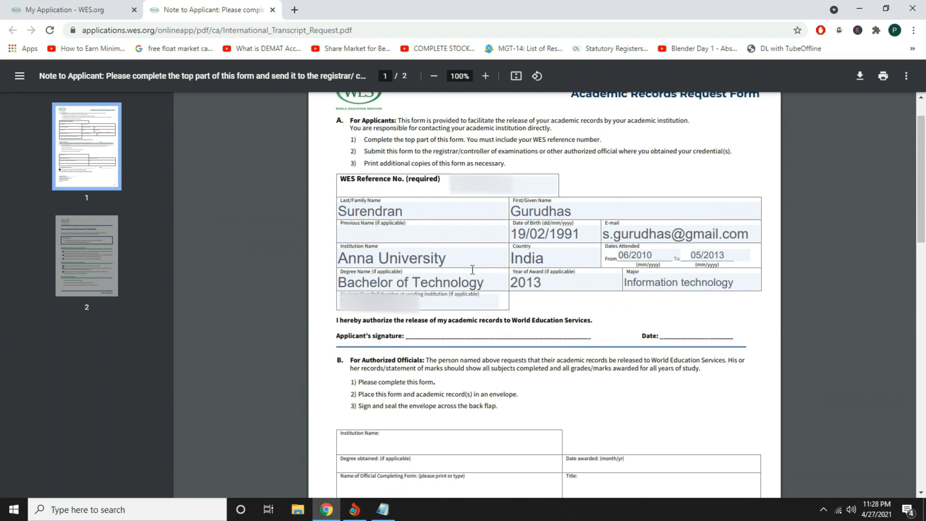
pyautogui.scroll(1, 472, 270)
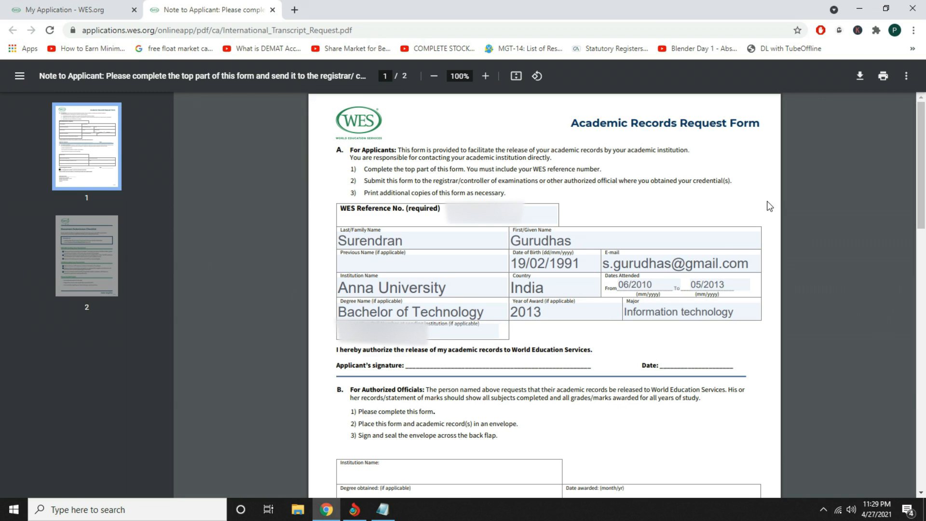
# Step: Set up printing of the form as 5 colour copies on the Canon MG2400 series, showing more settings
pyautogui.click(882, 76)
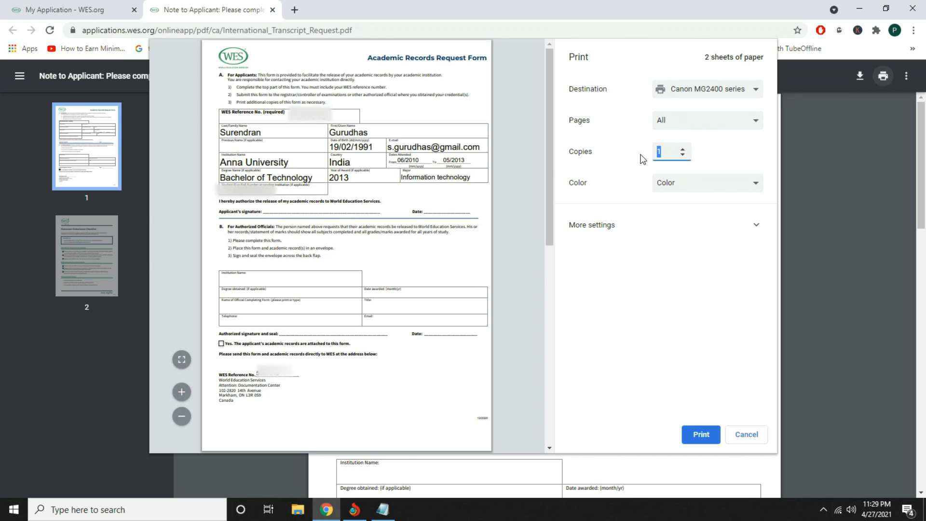
pyautogui.write('5')
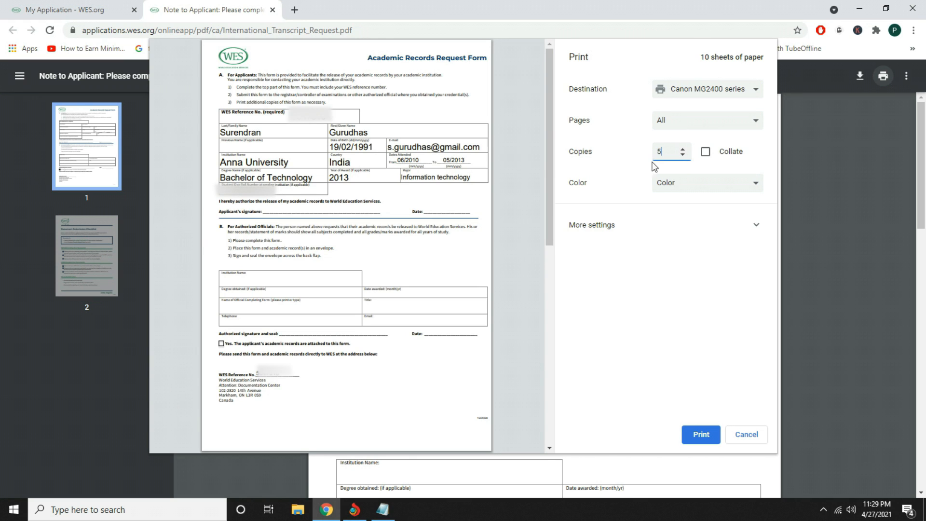
pyautogui.click(676, 187)
pyautogui.click(679, 208)
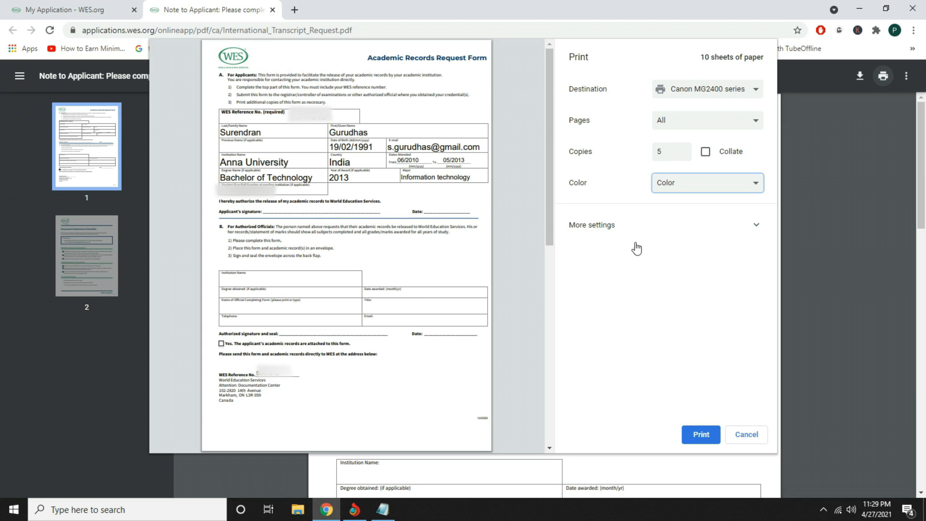
pyautogui.click(609, 235)
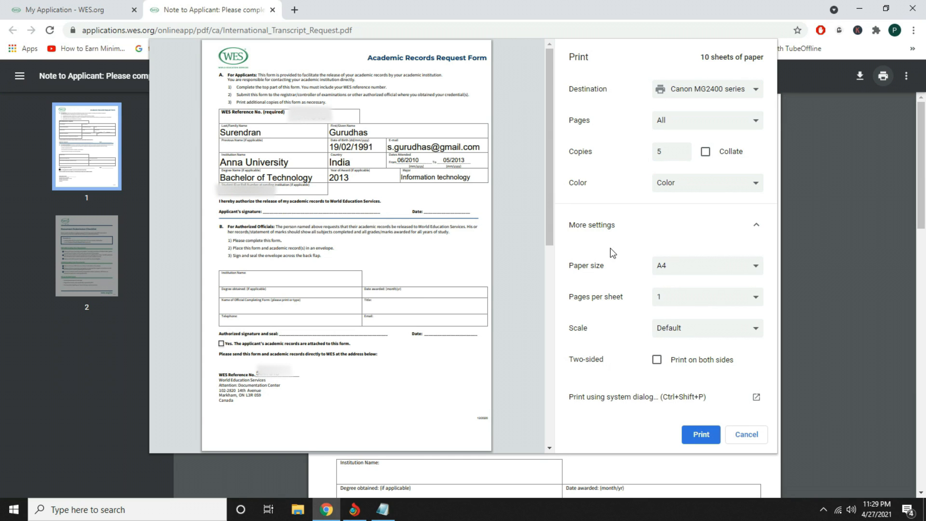